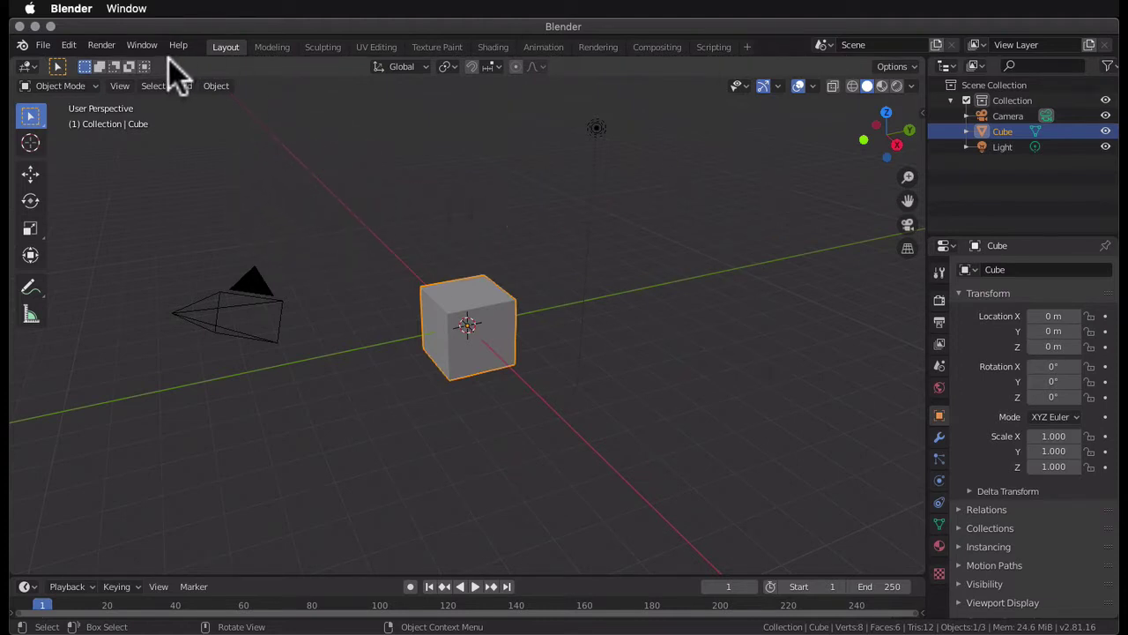
{"action": "left_click", "coordinate": [43, 45]}
{"action": "mouse_move", "coordinate": [56, 55]}
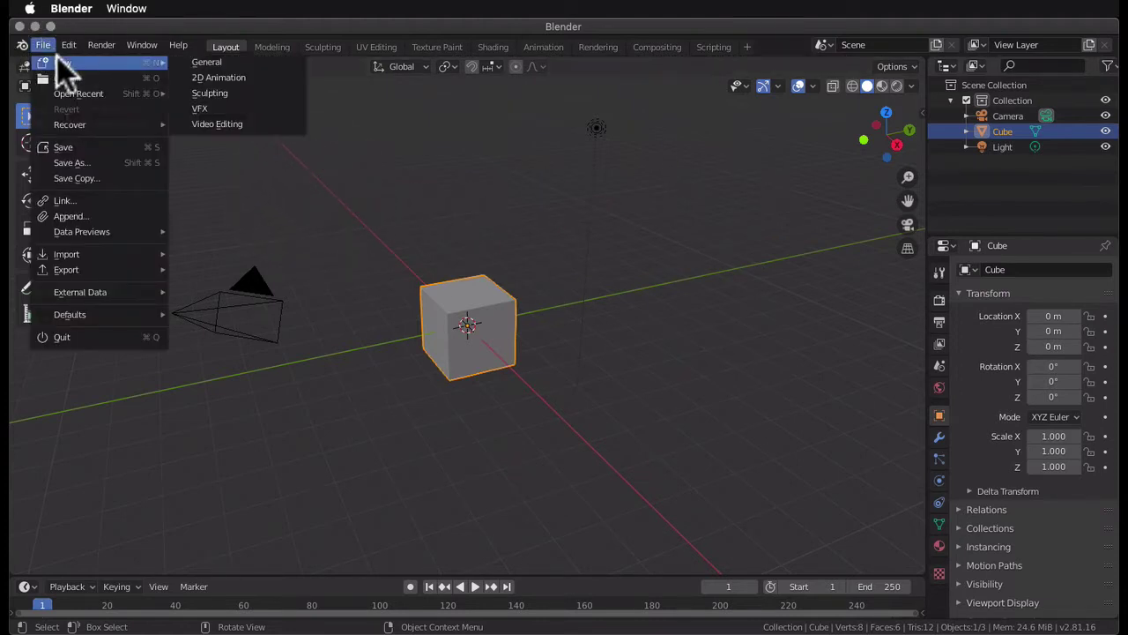
{"action": "left_click", "coordinate": [189, 59]}
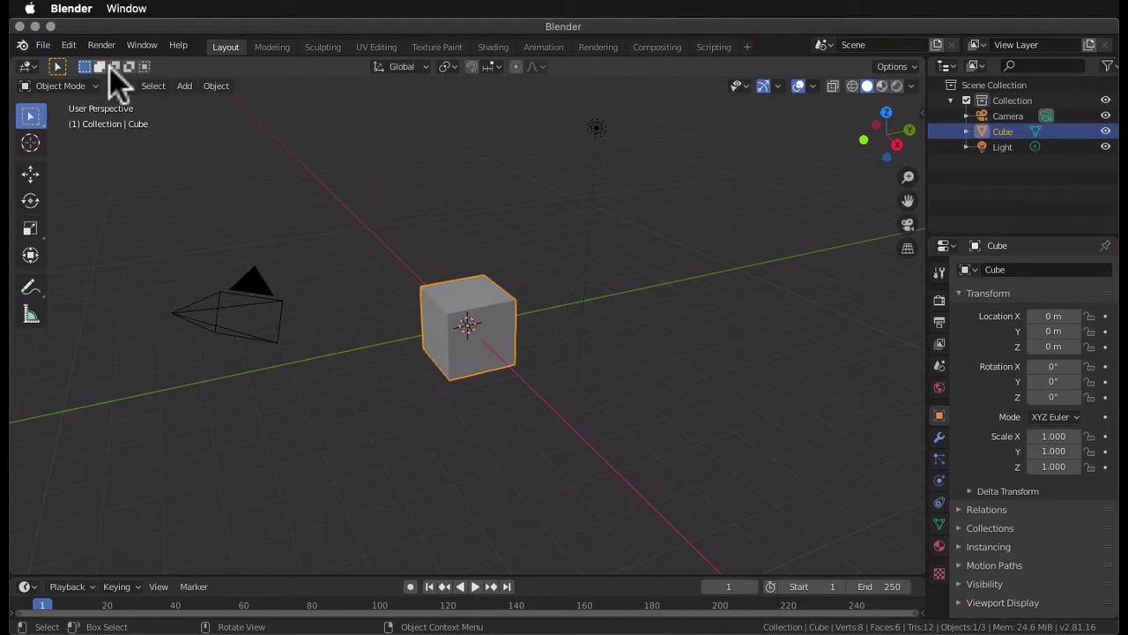
{"action": "left_click", "coordinate": [207, 84]}
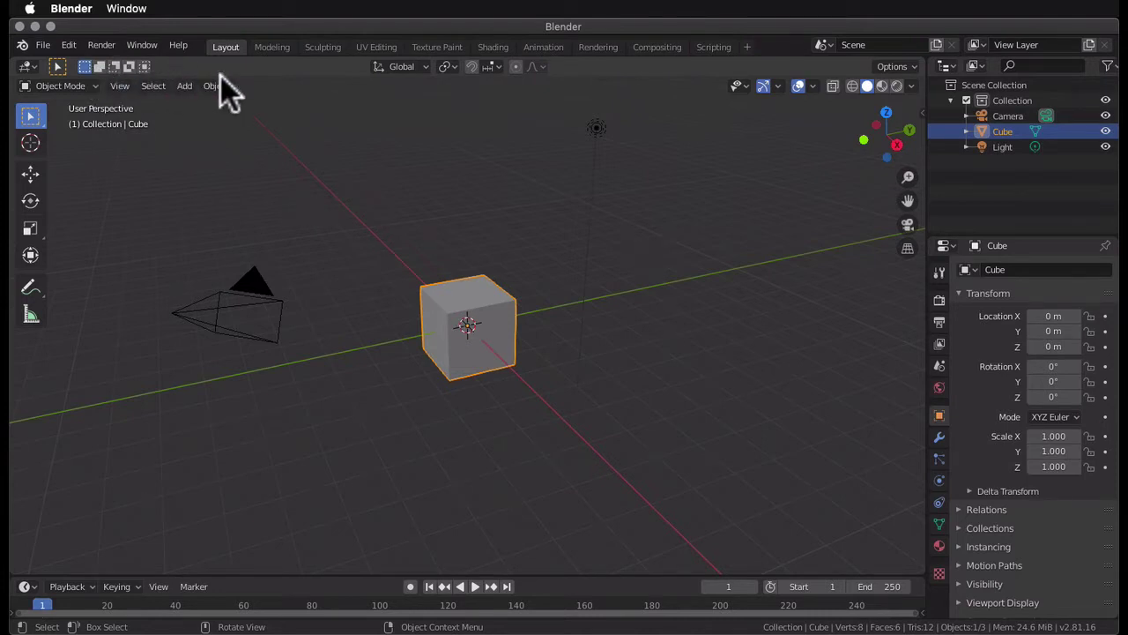
Try moving the cube along the Z axis and the Y axis with the Move tool
{"action": "left_click", "coordinate": [30, 175]}
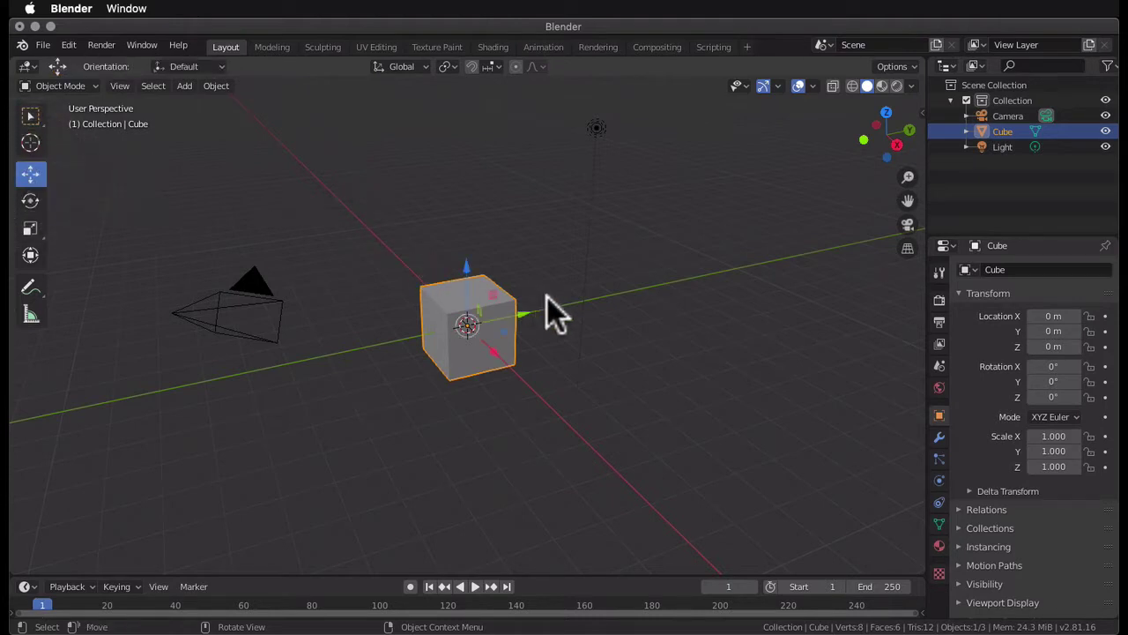
{"action": "left_click_drag", "start_coordinate": [522, 308], "coordinate": [478, 318]}
{"action": "left_click_drag", "start_coordinate": [466, 266], "coordinate": [475, 163]}
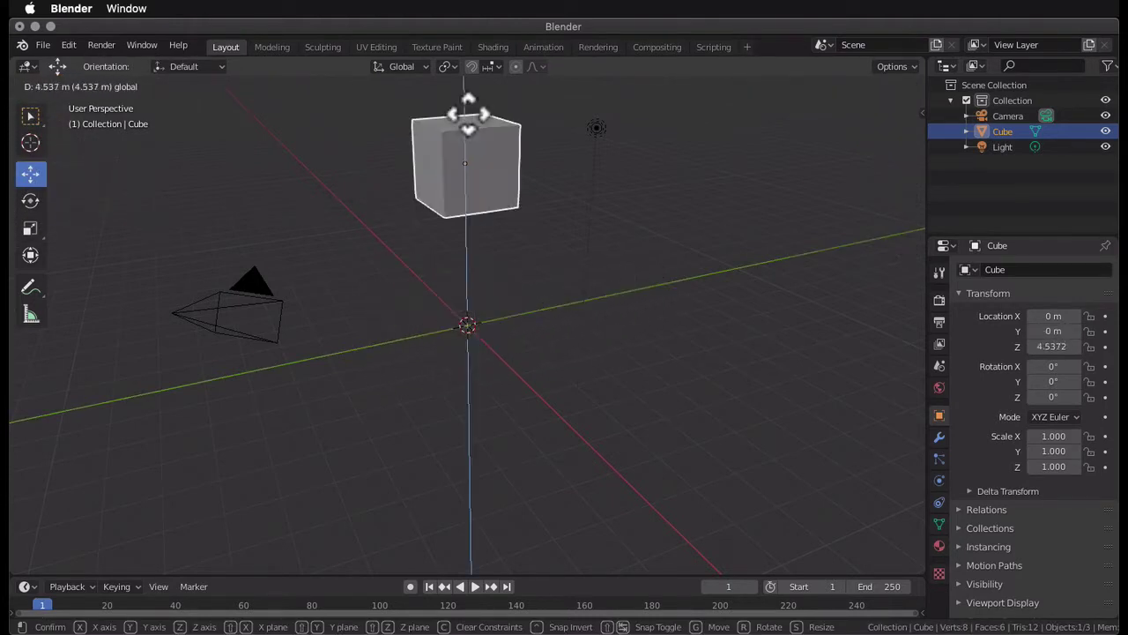
{"action": "key", "text": "ctrl+z"}
{"action": "key", "text": "g"}
{"action": "key", "text": "y"}
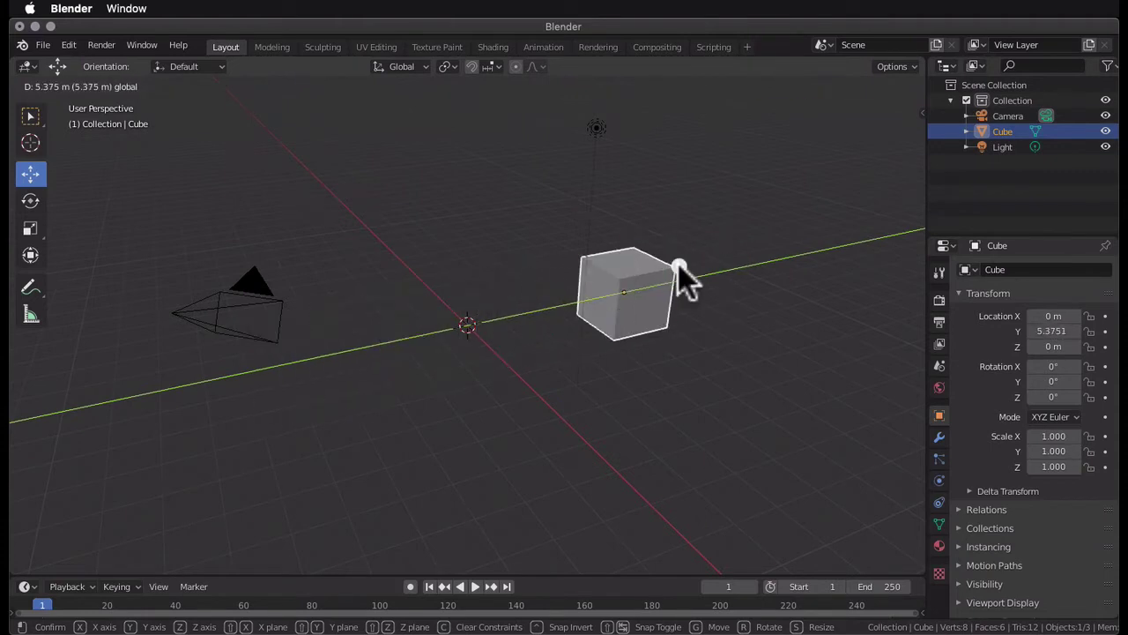
{"action": "right_click", "coordinate": [679, 266]}
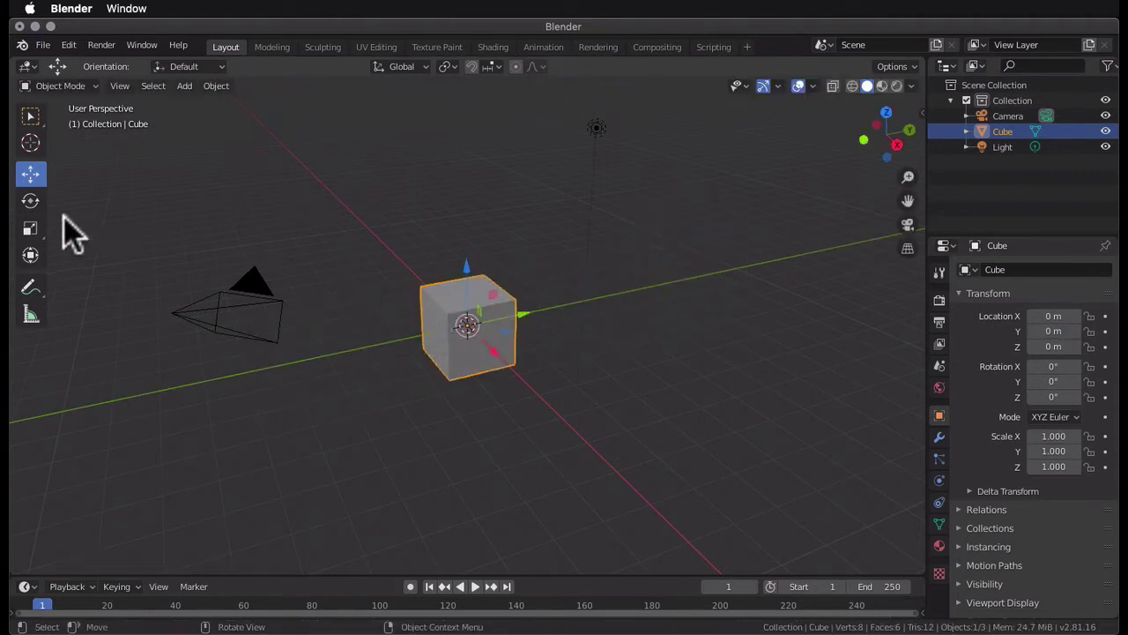
Try rotating the cube about the Y axis and another axis with the Rotate tool
{"action": "left_click", "coordinate": [29, 203]}
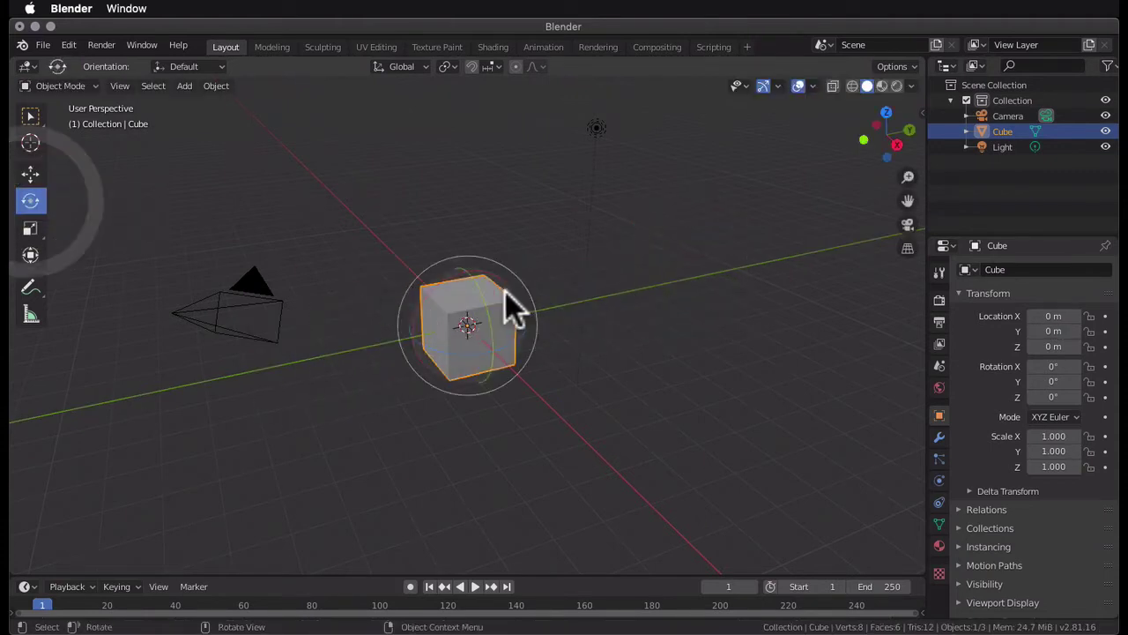
{"action": "mouse_move", "coordinate": [484, 302]}
{"action": "left_mouse_down"}
{"action": "mouse_move", "coordinate": [488, 334]}
{"action": "mouse_move", "coordinate": [482, 322]}
{"action": "left_mouse_up"}
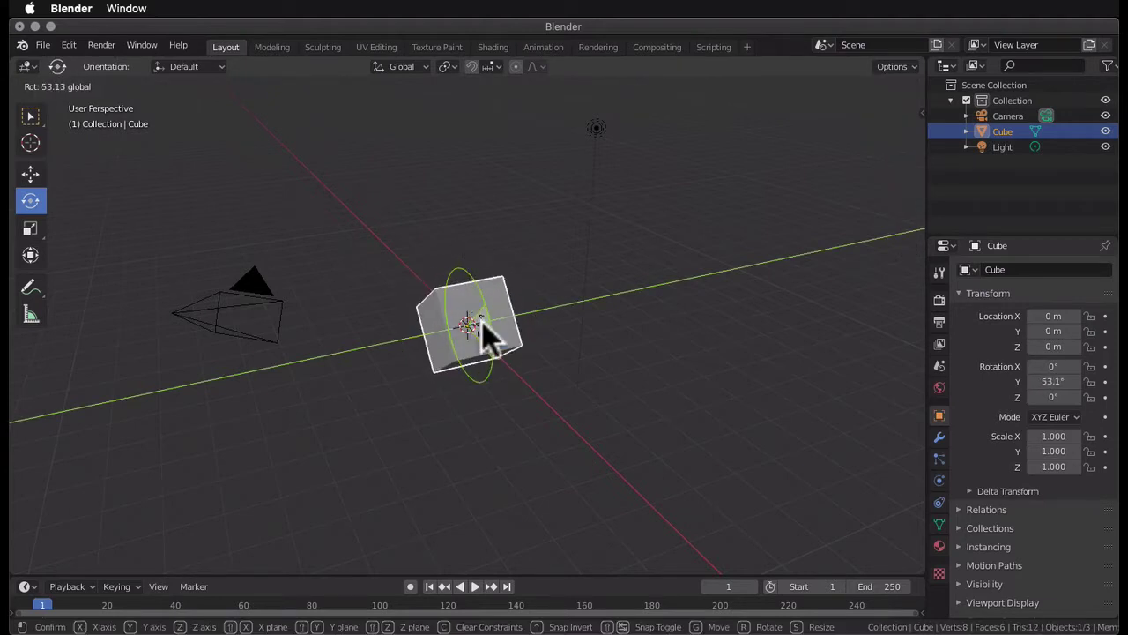
{"action": "right_click", "coordinate": [482, 322]}
{"action": "left_click_drag", "start_coordinate": [437, 281], "coordinate": [458, 317]}
{"action": "right_click", "coordinate": [479, 290]}
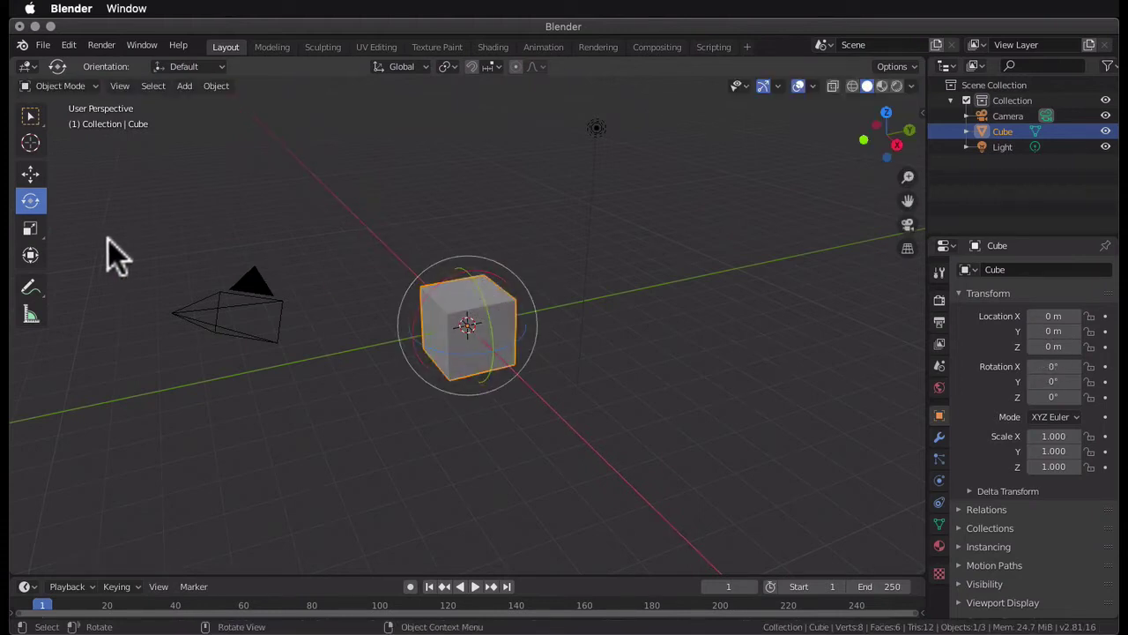
Try scaling the cube with the Scale tool, along single axes and uniformly, undoing each change
{"action": "left_click", "coordinate": [31, 228]}
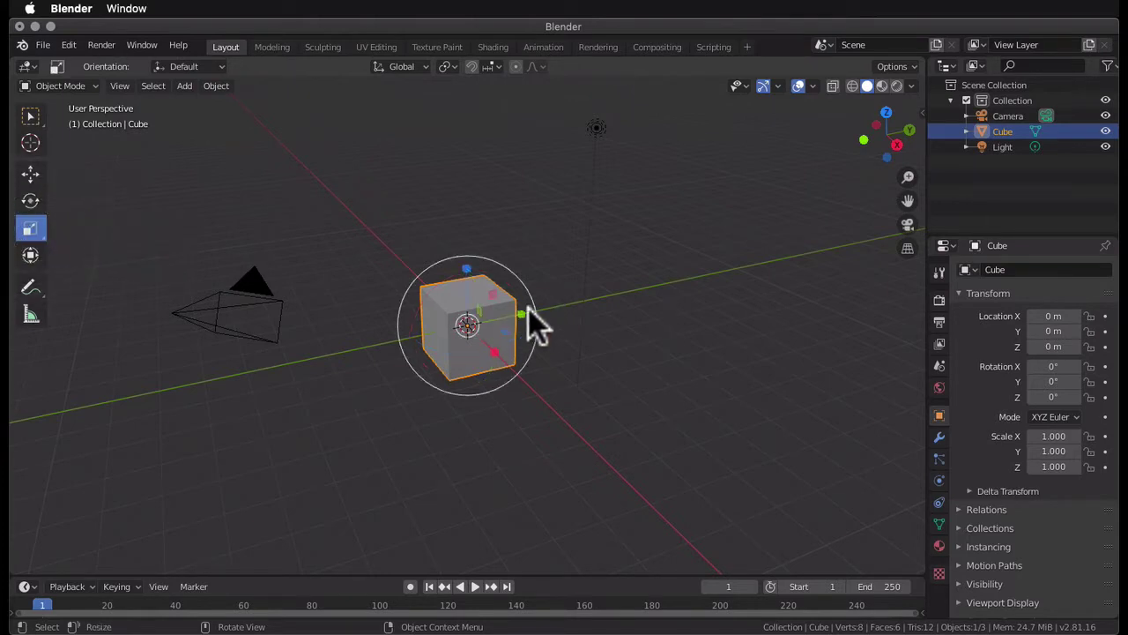
{"action": "left_click_drag", "start_coordinate": [529, 315], "coordinate": [597, 297]}
{"action": "key", "text": "super+z"}
{"action": "left_click_drag", "start_coordinate": [505, 264], "coordinate": [552, 220]}
{"action": "key", "text": "super+z"}
{"action": "left_click_drag", "start_coordinate": [502, 269], "coordinate": [545, 253]}
{"action": "key", "text": "super+z"}
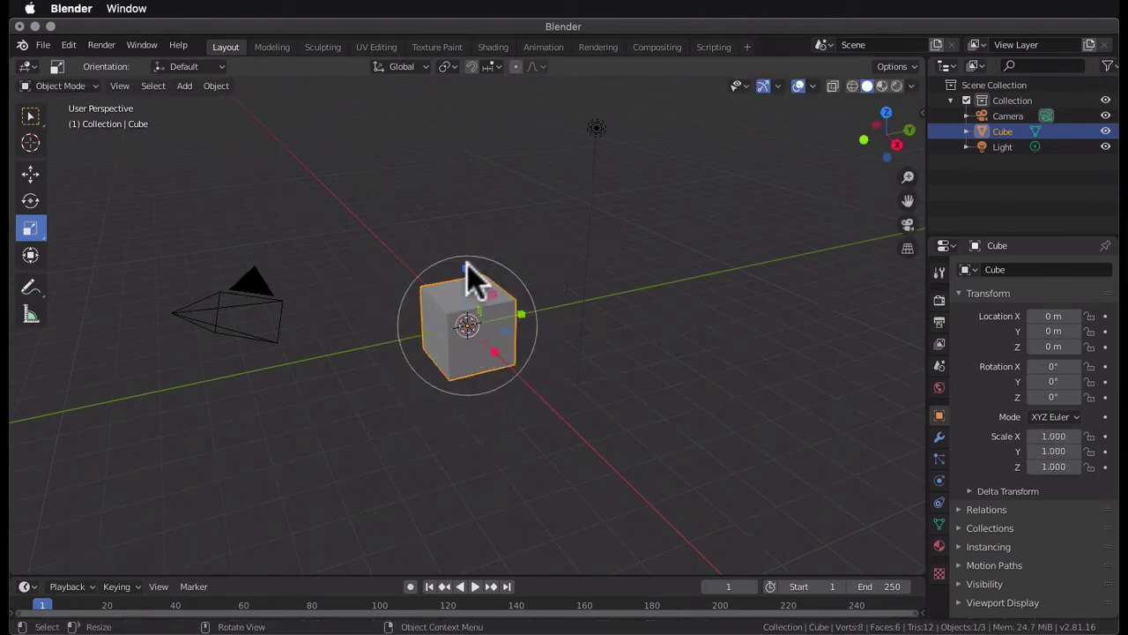
{"action": "mouse_move", "coordinate": [471, 267]}
{"action": "left_mouse_down"}
{"action": "mouse_move", "coordinate": [470, 181]}
{"action": "mouse_move", "coordinate": [471, 306]}
{"action": "mouse_move", "coordinate": [471, 245]}
{"action": "left_mouse_up"}
{"action": "key", "text": "super+z"}
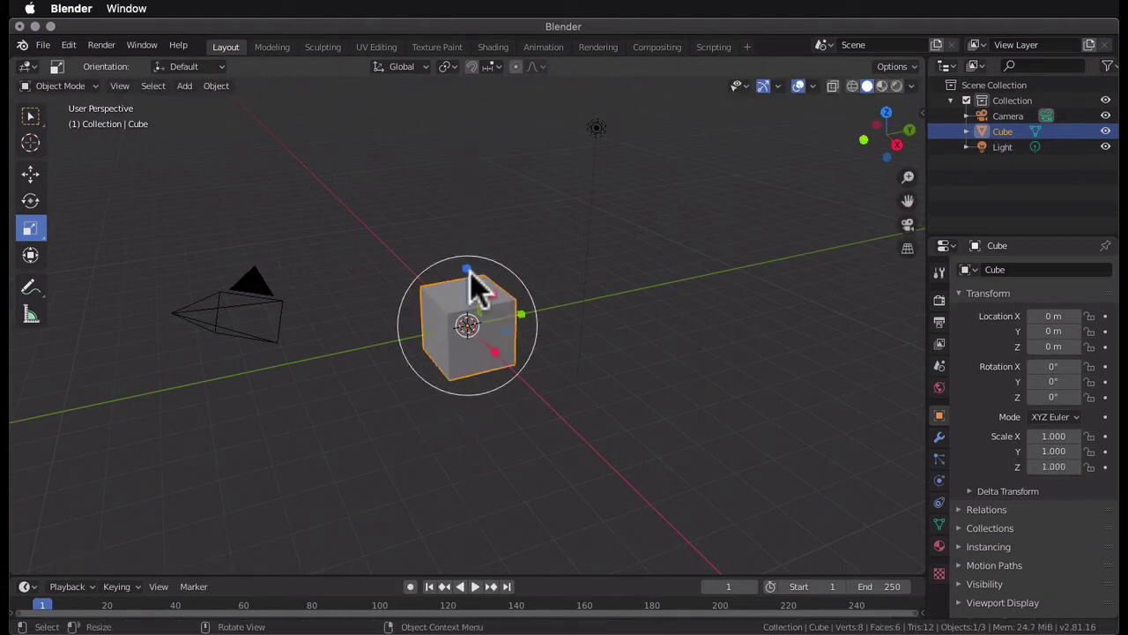
Display the combined Transform gizmo on the cube and return to the box selection tool
{"action": "left_click", "coordinate": [30, 255]}
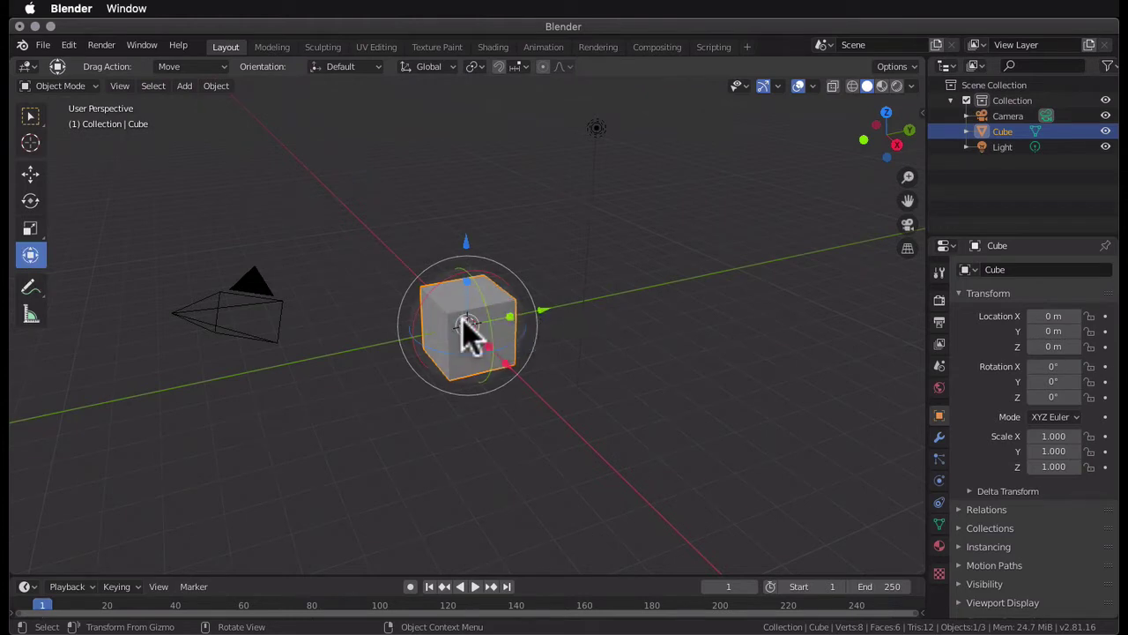
{"action": "left_click", "coordinate": [30, 255]}
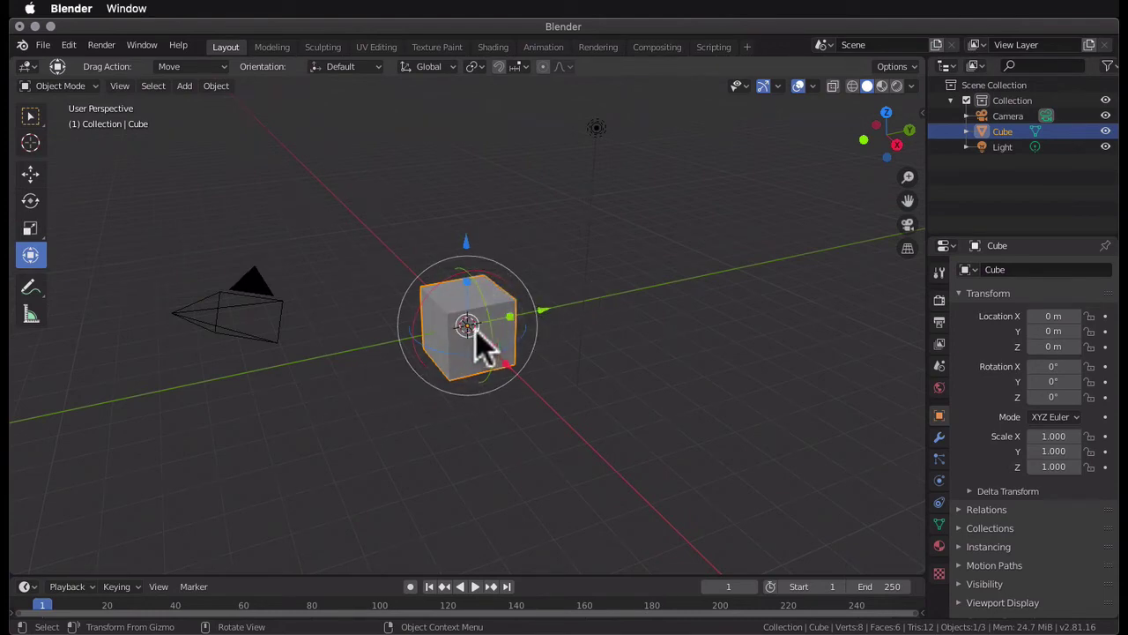
{"action": "left_click", "coordinate": [433, 24]}
{"action": "left_click", "coordinate": [30, 115]}
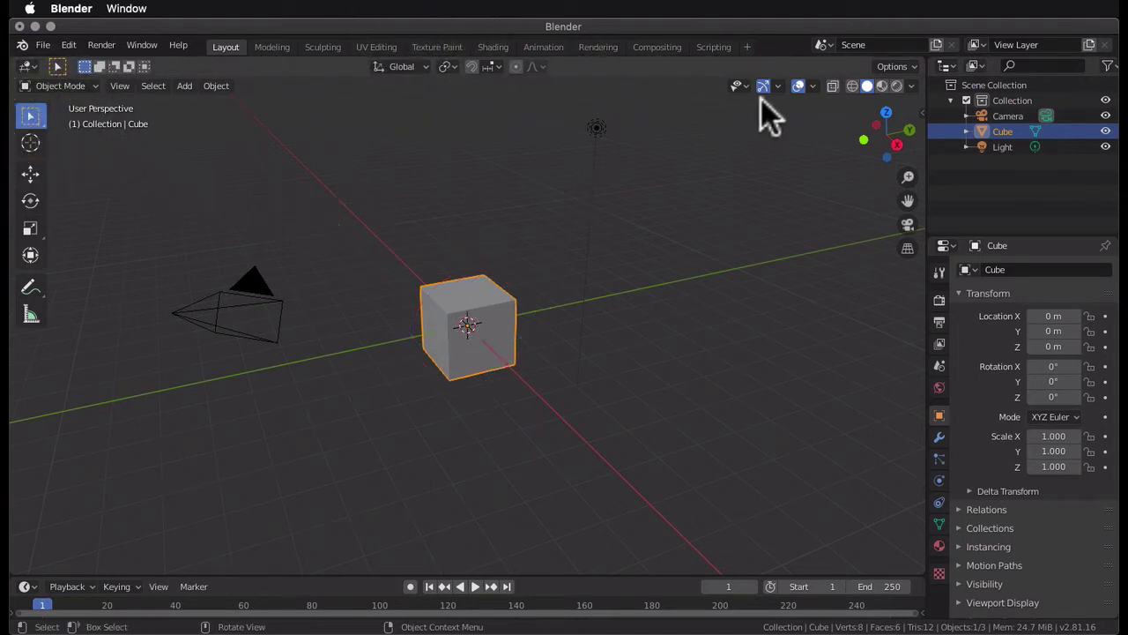
{"action": "left_click", "coordinate": [756, 27]}
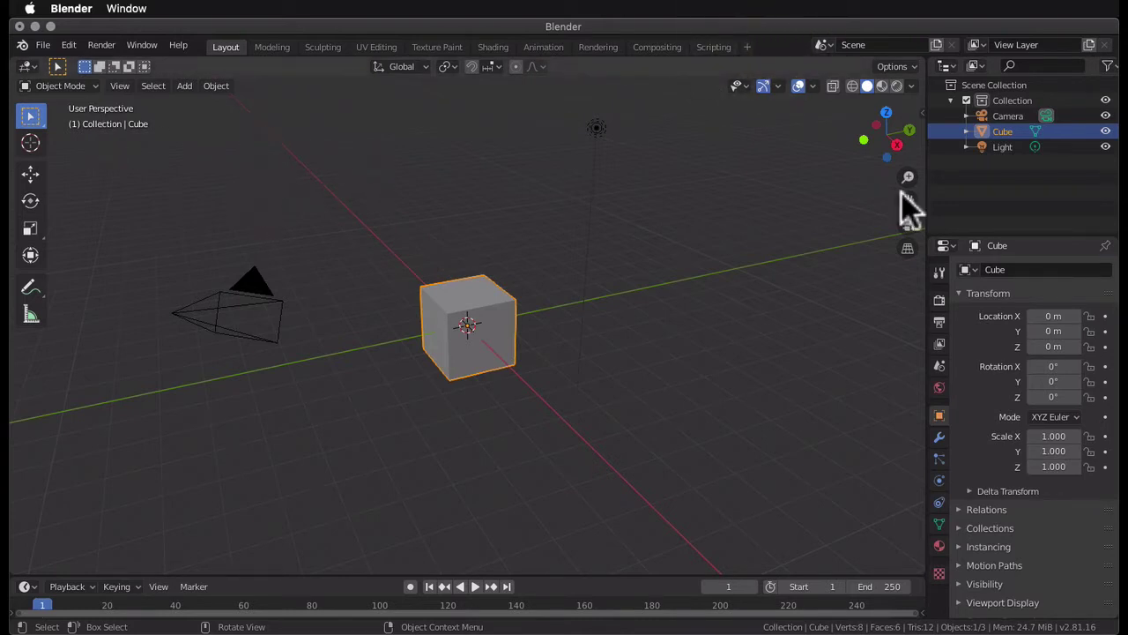
{"action": "left_click", "coordinate": [82, 28]}
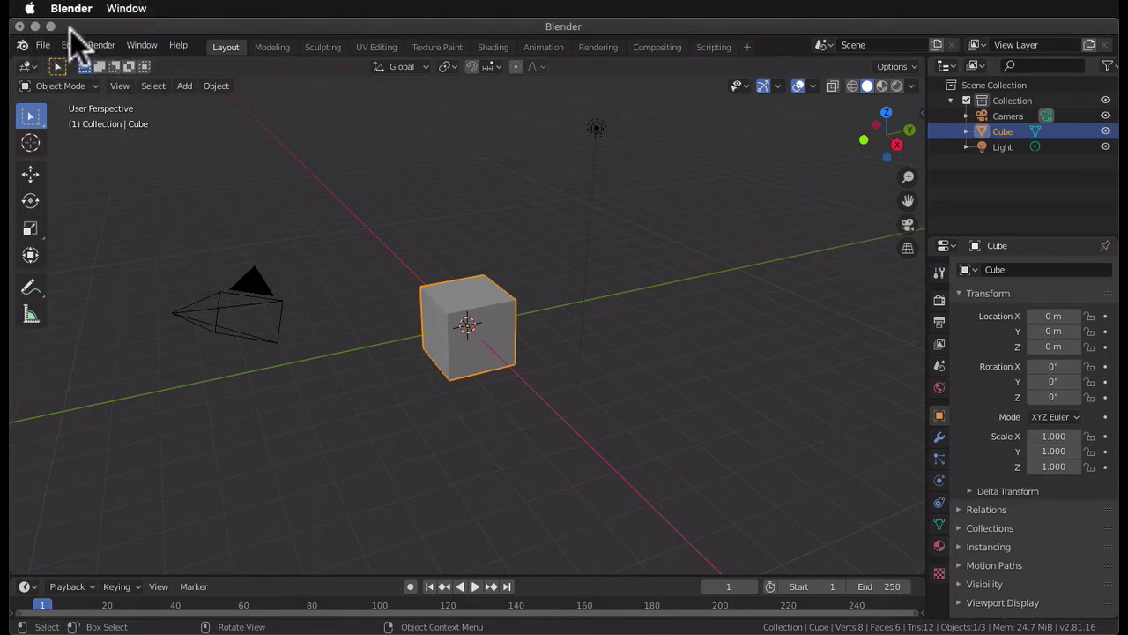
Open the Blender Preferences and view the Interface and Input settings
{"action": "left_click", "coordinate": [68, 45]}
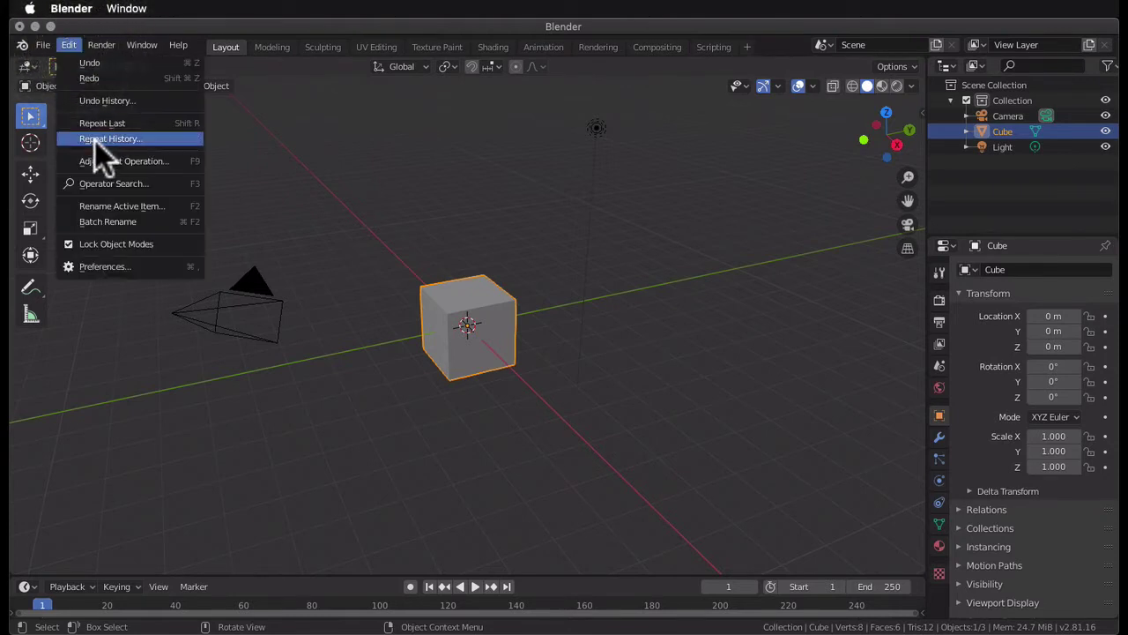
{"action": "left_click", "coordinate": [143, 265]}
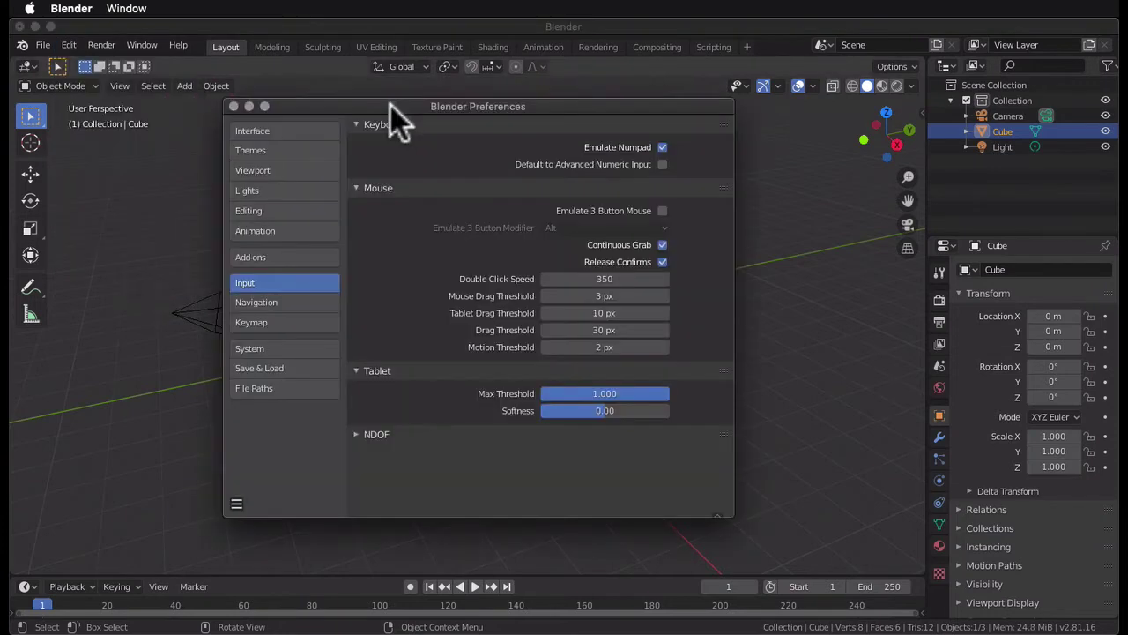
{"action": "left_click", "coordinate": [282, 134]}
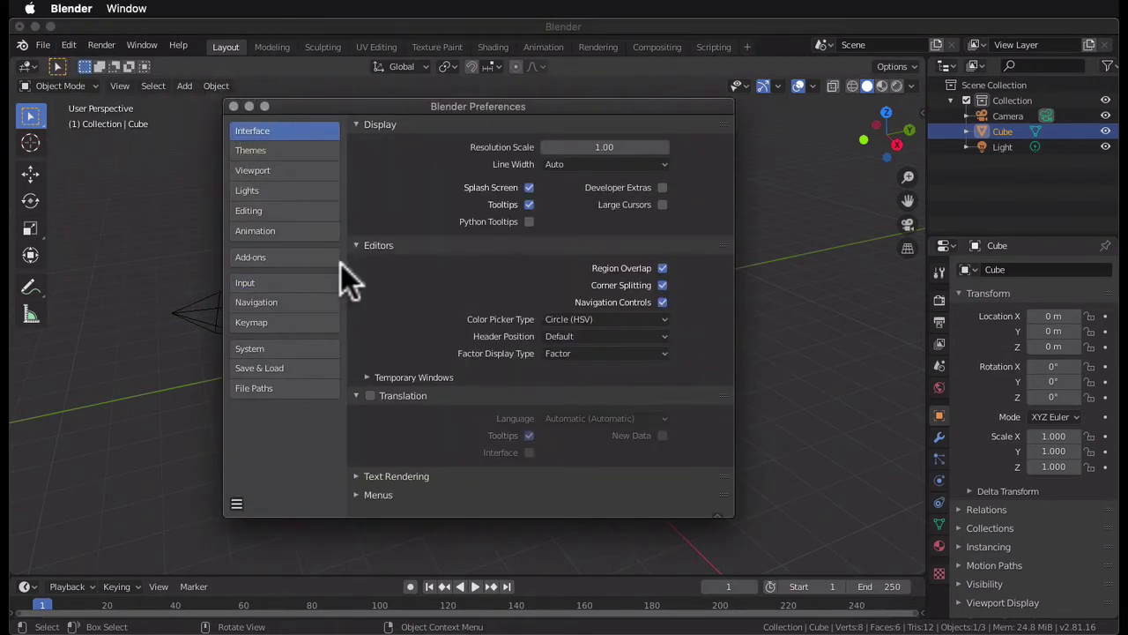
{"action": "left_click", "coordinate": [273, 278]}
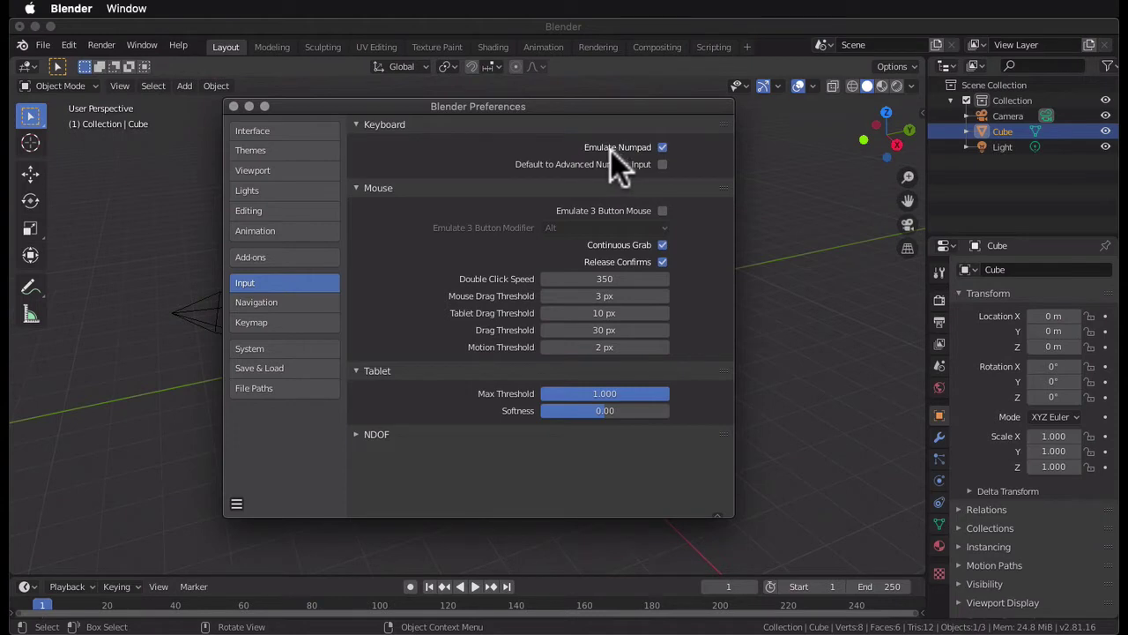
Toggle Emulate Numpad off and on, toggle Emulate 3 Button Mouse on and off, and close the preferences
{"action": "left_click", "coordinate": [663, 148]}
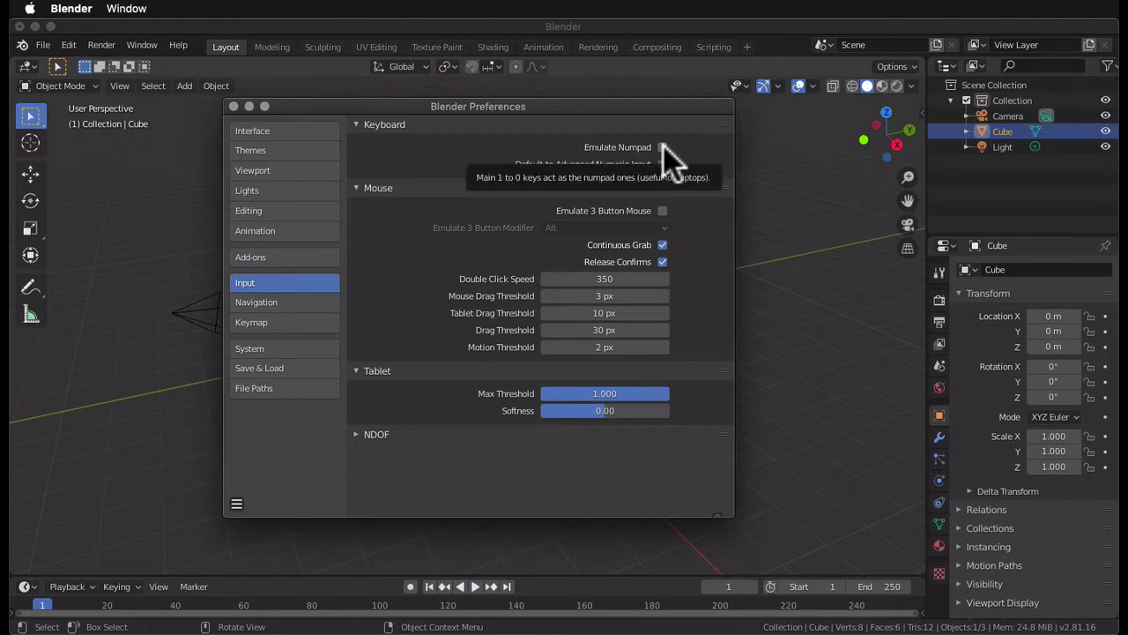
{"action": "left_click", "coordinate": [664, 148]}
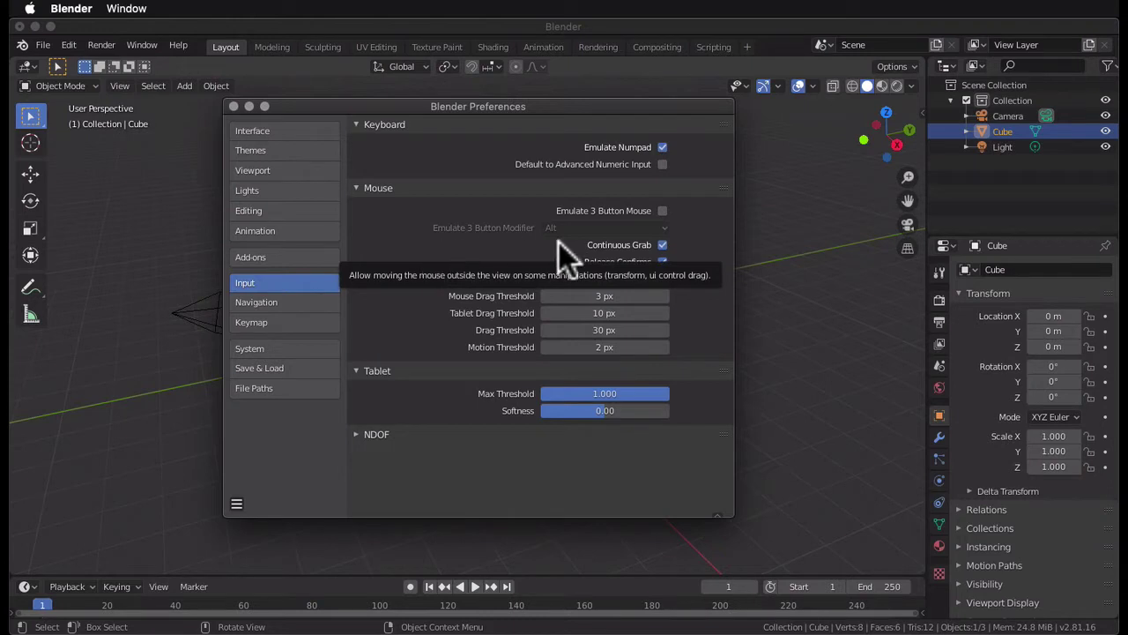
{"action": "left_click", "coordinate": [664, 210]}
{"action": "left_click", "coordinate": [663, 210]}
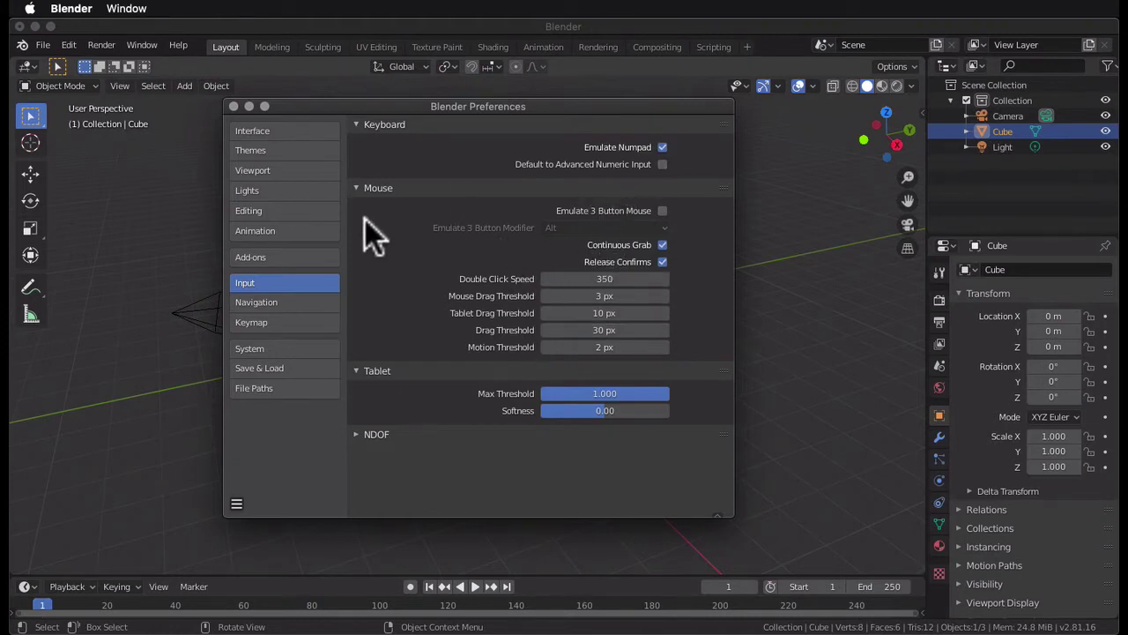
{"action": "left_click", "coordinate": [233, 106]}
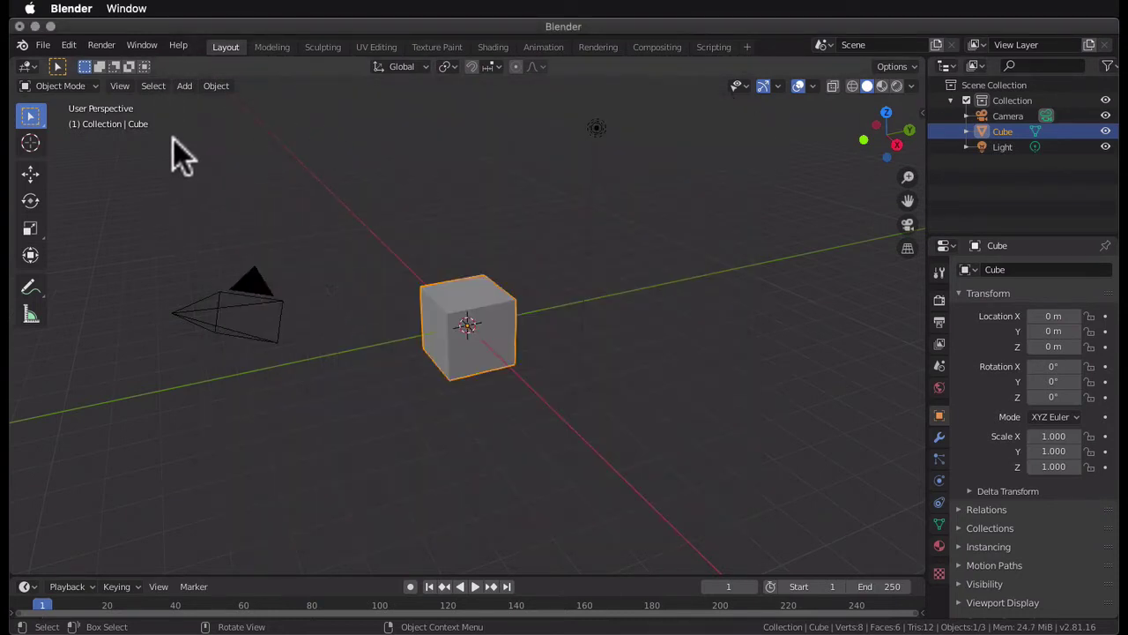
{"action": "left_click", "coordinate": [125, 26]}
Orbit, pan and zoom the viewport to view the cube, camera and light from several directions
{"action": "middle_click_drag", "start_coordinate": [474, 298], "coordinate": [587, 318]}
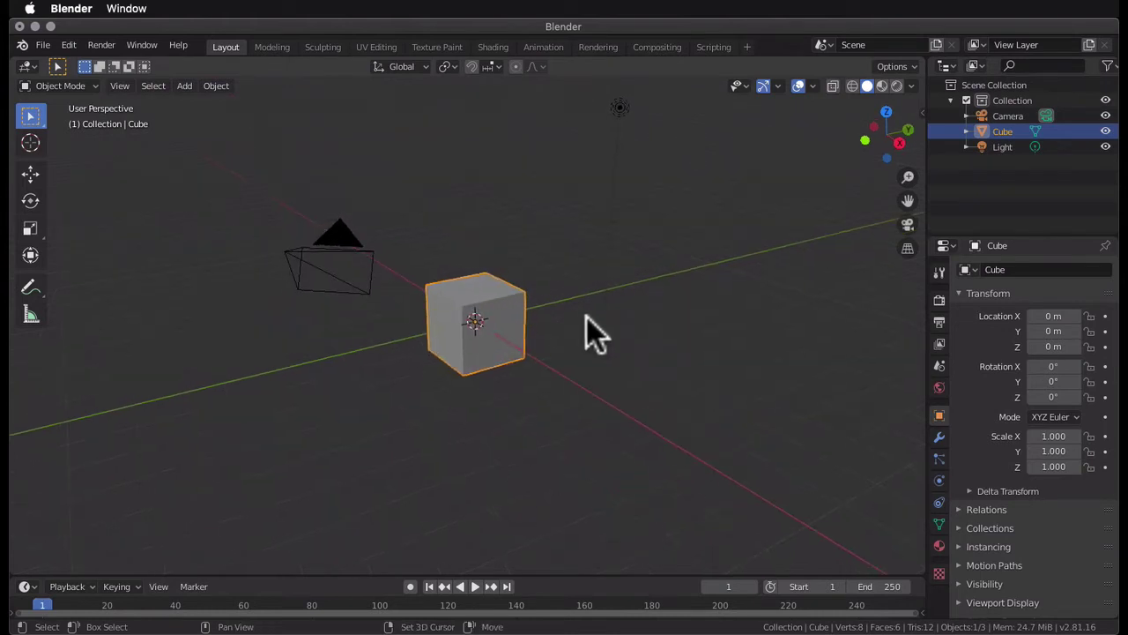
{"action": "mouse_move", "coordinate": [652, 246]}
{"action": "middle_mouse_down", "text": "shift"}
{"action": "mouse_move", "coordinate": [628, 304]}
{"action": "mouse_move", "coordinate": [626, 377]}
{"action": "mouse_move", "coordinate": [638, 257]}
{"action": "mouse_move", "coordinate": [696, 323]}
{"action": "mouse_move", "coordinate": [655, 406]}
{"action": "middle_mouse_up", "text": "shift"}
{"action": "mouse_move", "coordinate": [627, 303]}
{"action": "middle_mouse_down", "text": "shift"}
{"action": "mouse_move", "coordinate": [642, 241]}
{"action": "mouse_move", "coordinate": [656, 279]}
{"action": "mouse_move", "coordinate": [648, 354]}
{"action": "mouse_move", "coordinate": [680, 354]}
{"action": "middle_mouse_up", "text": "shift"}
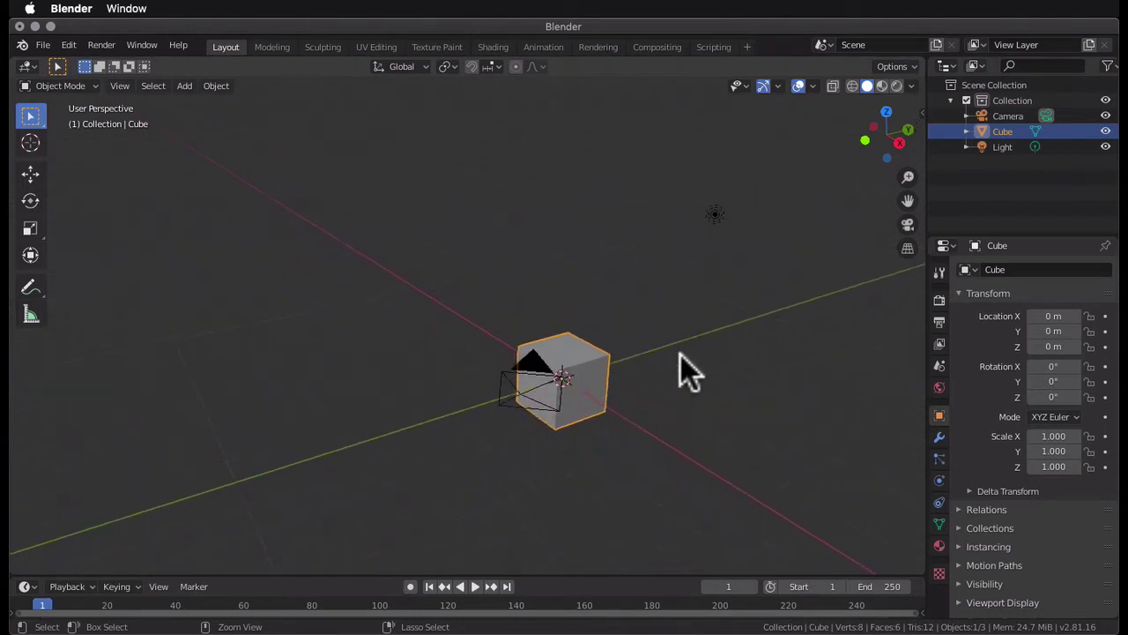
{"action": "scroll", "coordinate": [680, 355], "scroll_direction": "down", "scroll_amount": 5, "text": "ctrl"}
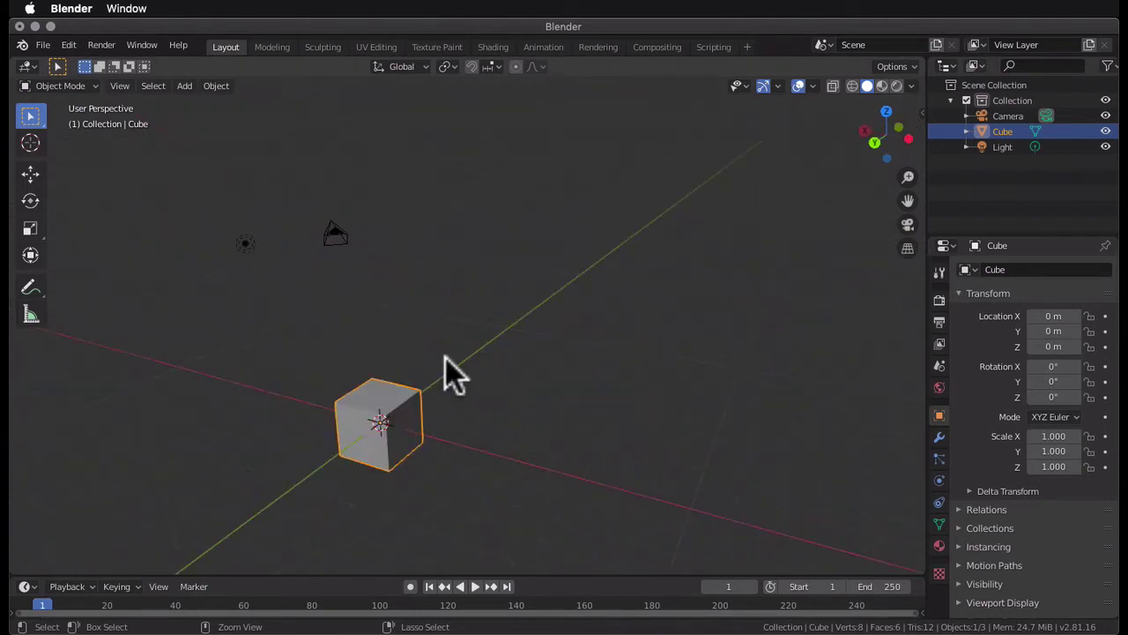
{"action": "scroll", "coordinate": [445, 357], "scroll_direction": "right", "scroll_amount": 8}
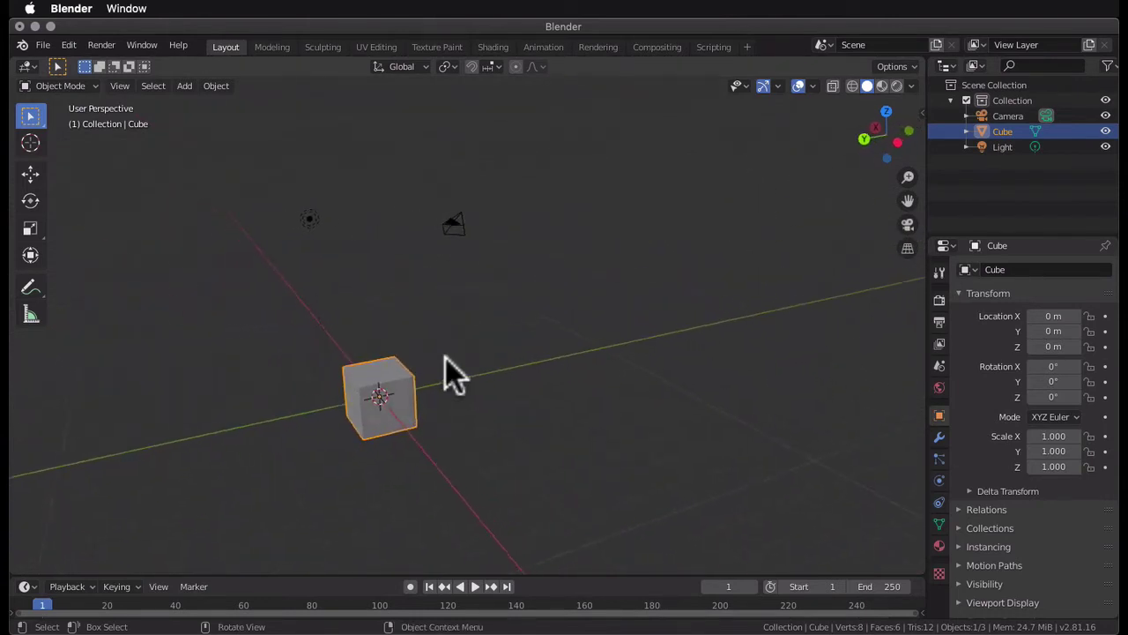
{"action": "scroll", "coordinate": [399, 358], "scroll_direction": "right", "scroll_amount": 8}
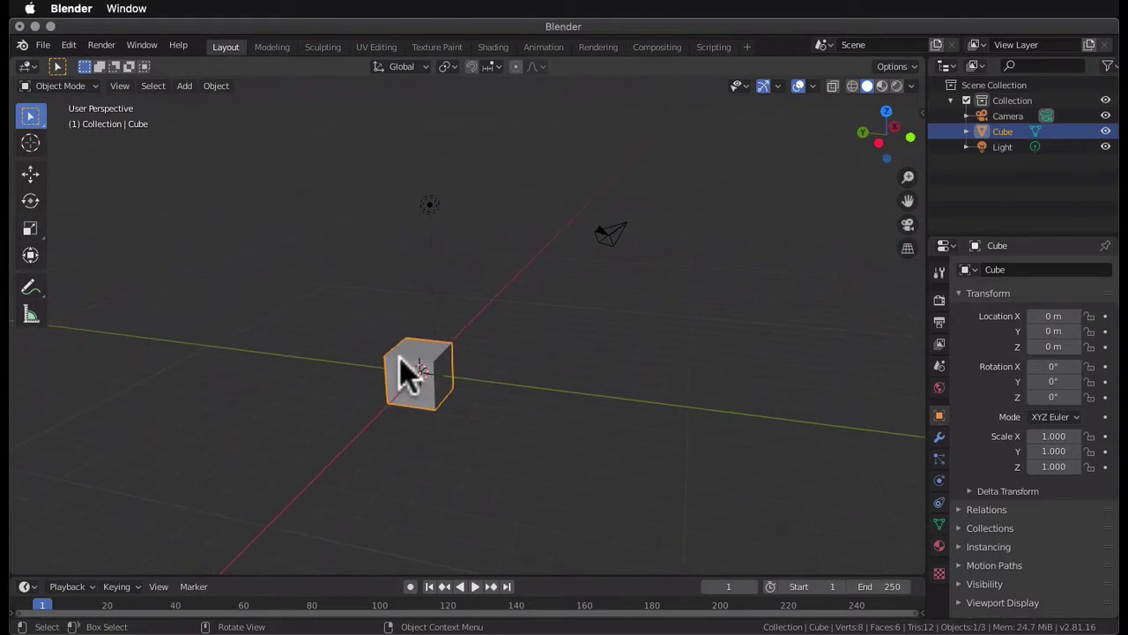
{"action": "scroll", "coordinate": [404, 355], "scroll_direction": "right", "scroll_amount": 5}
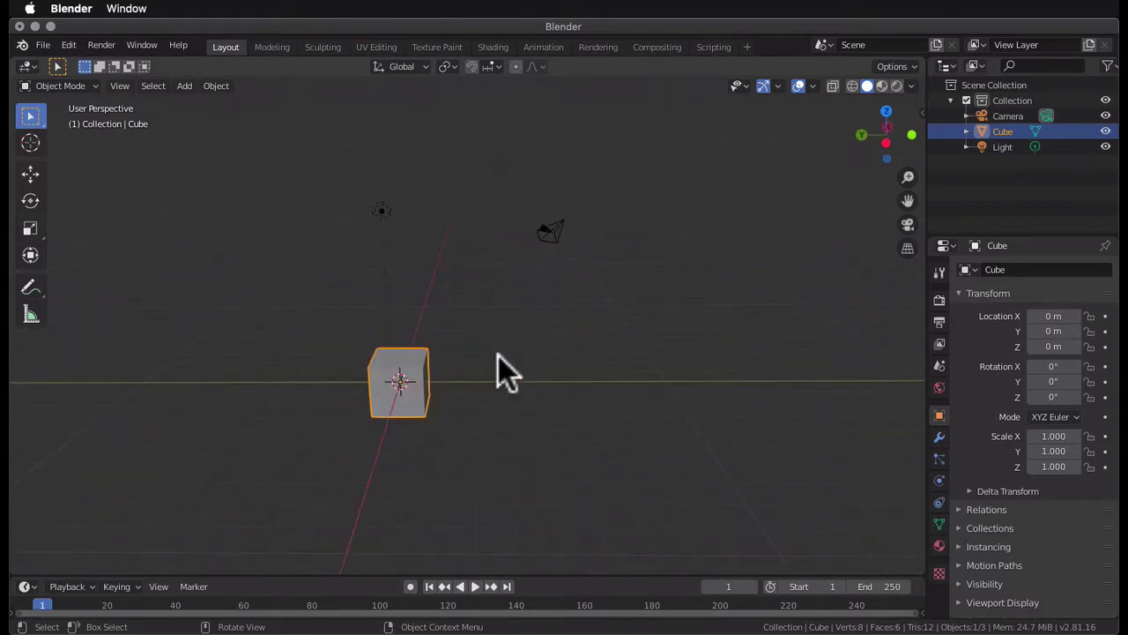
Select the cube with the box selection tool and switch it to Edit Mode
{"action": "left_click", "coordinate": [497, 355]}
{"action": "left_click", "coordinate": [427, 358]}
{"action": "left_click", "coordinate": [30, 122]}
{"action": "left_click", "coordinate": [239, 246]}
{"action": "left_click", "coordinate": [403, 360]}
{"action": "key", "text": "Tab"}
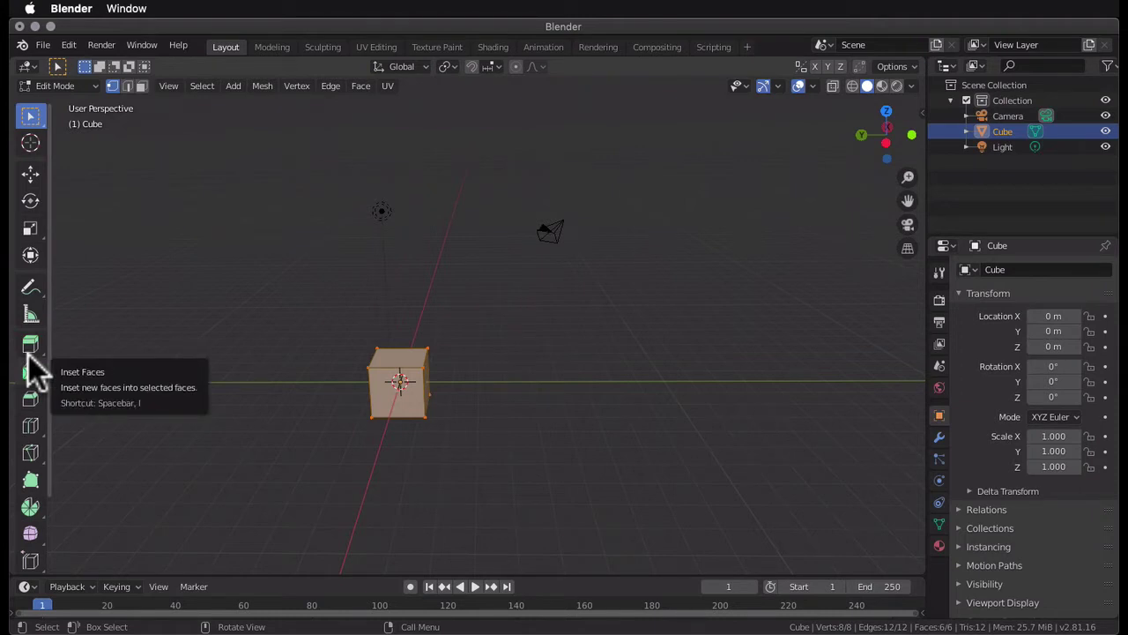
Clear the mesh selection and select only one front corner vertex of the cube's top face
{"action": "left_click", "coordinate": [335, 350]}
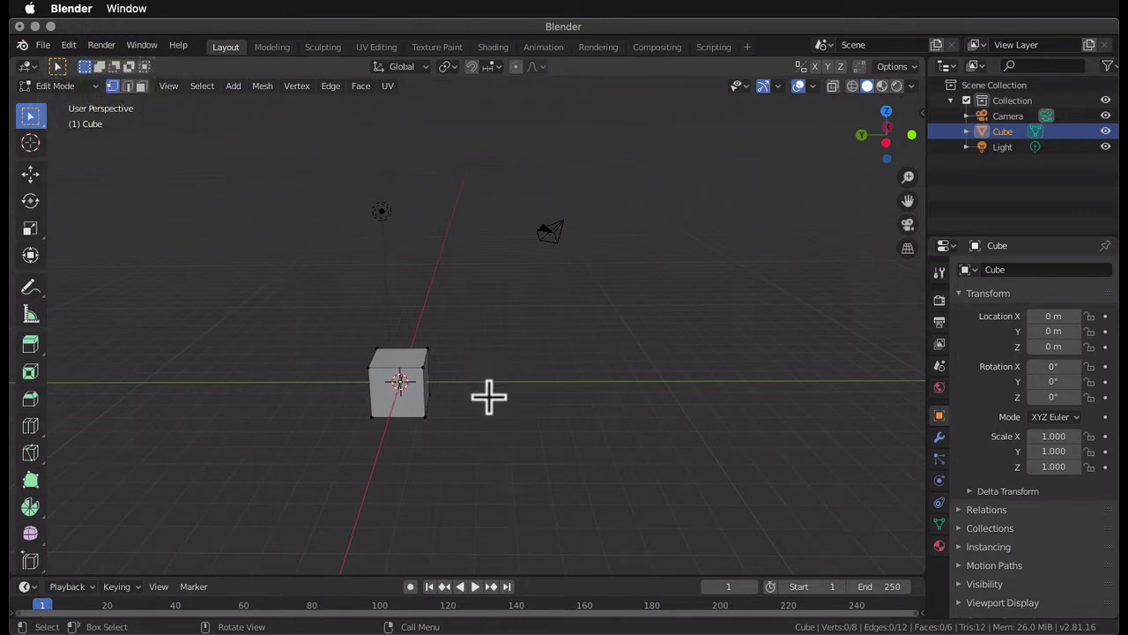
{"action": "scroll", "coordinate": [423, 379], "scroll_direction": "up", "scroll_amount": 6}
{"action": "middle_click_drag", "start_coordinate": [424, 379], "coordinate": [392, 407]}
{"action": "left_click", "coordinate": [377, 415]}
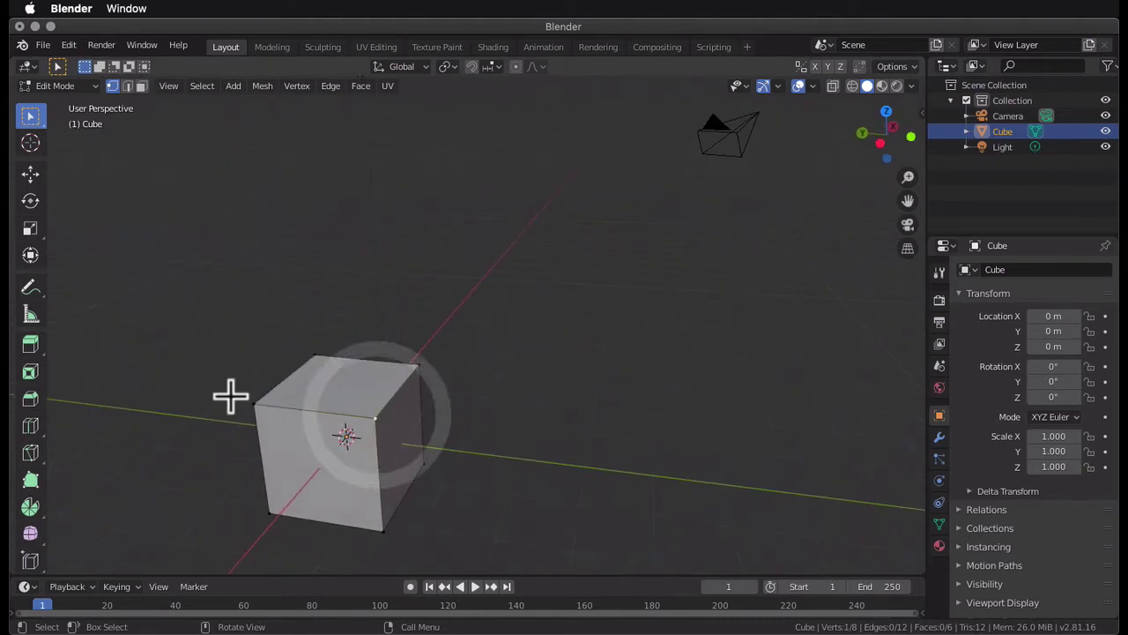
Try moving the selected top corner vertex of the cube with the Move tool, and undo the moves
{"action": "left_click", "coordinate": [31, 174]}
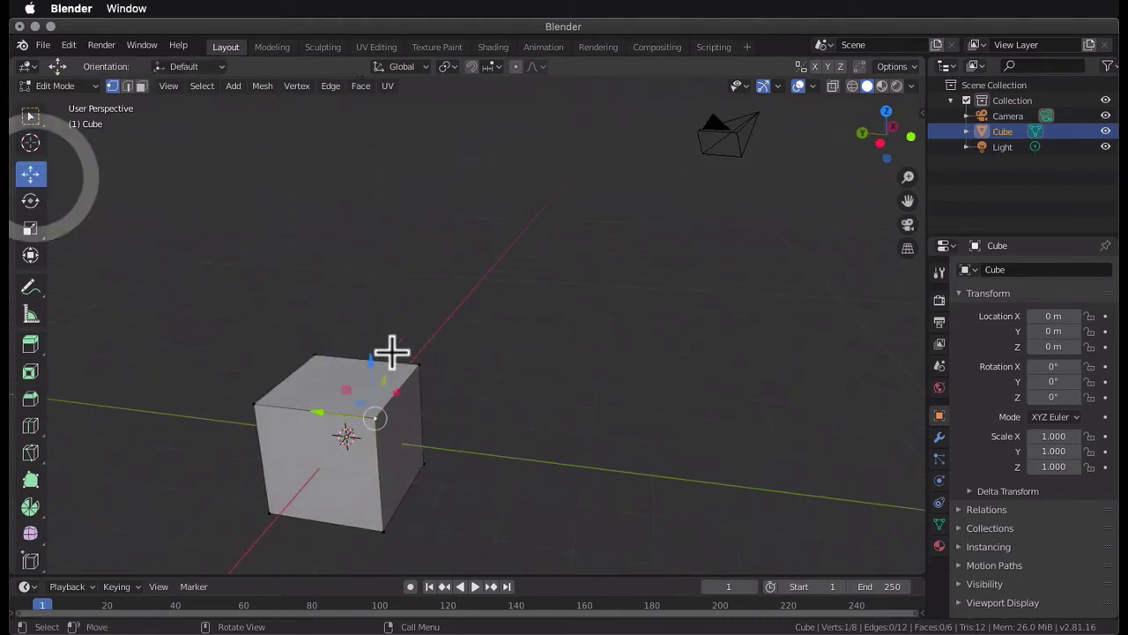
{"action": "left_click_drag", "start_coordinate": [390, 352], "coordinate": [370, 315]}
{"action": "left_click_drag", "start_coordinate": [339, 364], "coordinate": [392, 368]}
{"action": "key", "text": "ctrl+z"}
{"action": "key", "text": "ctrl+z"}
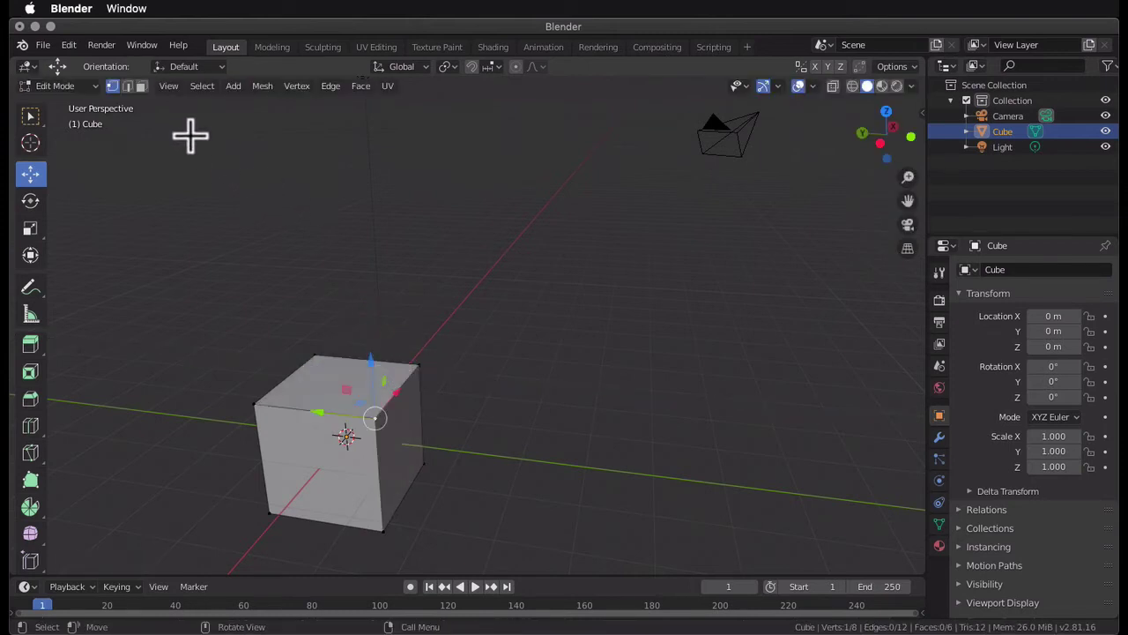
Switch to edge selection and select the cube's top edge on the negative Y side
{"action": "left_click", "coordinate": [126, 85]}
{"action": "middle_click_drag", "start_coordinate": [396, 449], "coordinate": [382, 461]}
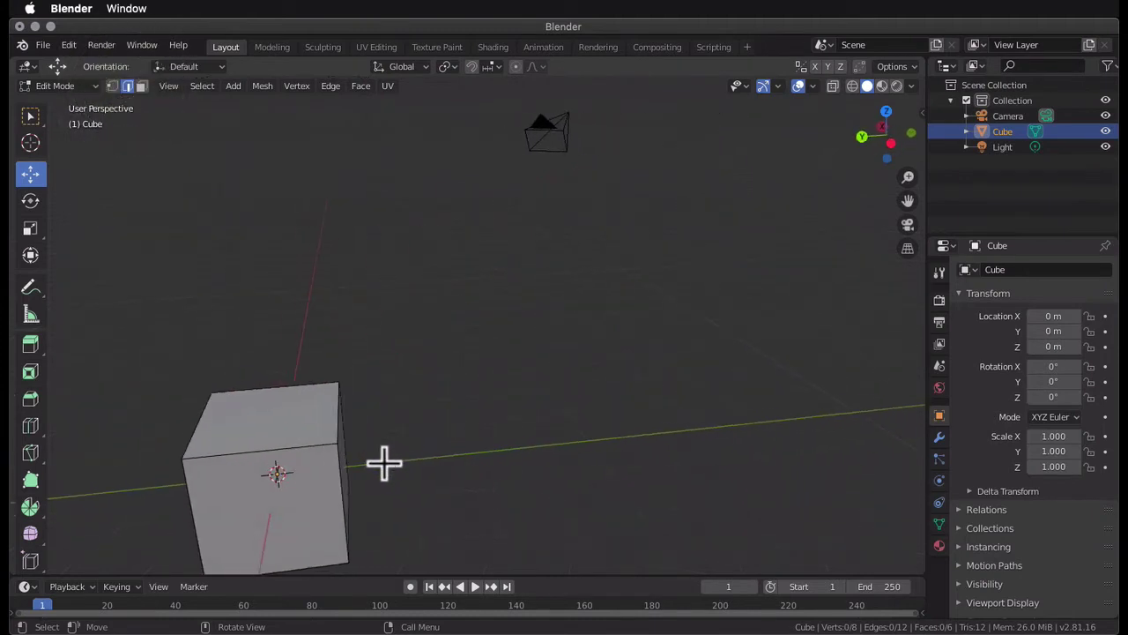
{"action": "left_click", "coordinate": [337, 419]}
{"action": "middle_click_drag", "start_coordinate": [336, 419], "coordinate": [370, 410]}
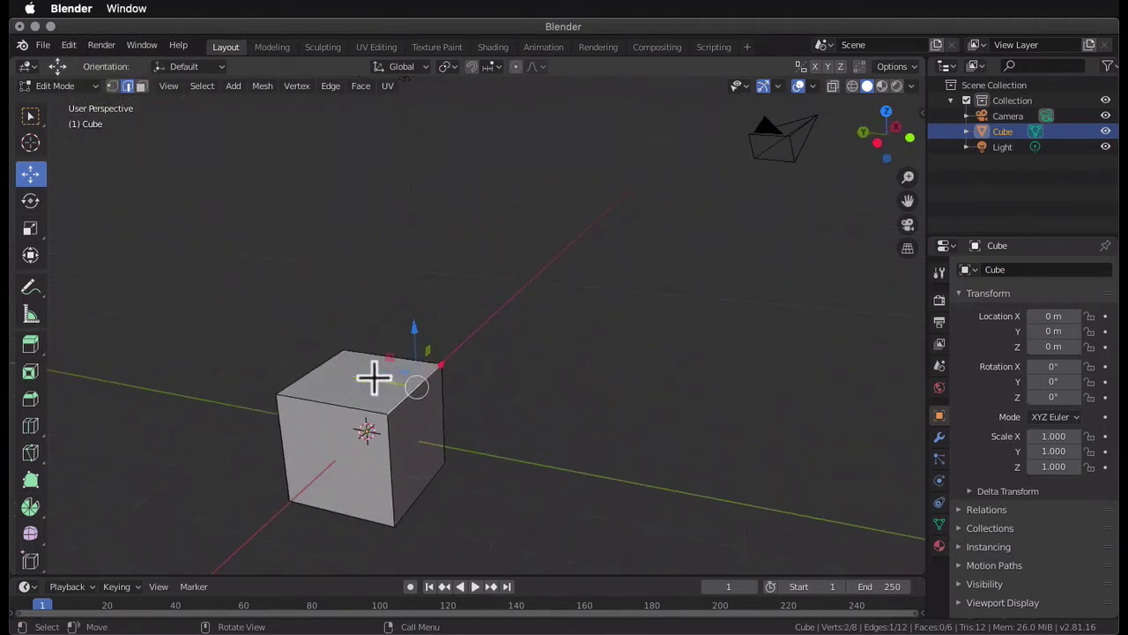
Try moving the selected edge up and outward, undo it, try scaling the edge with the Scale tool, and undo that too
{"action": "left_click_drag", "start_coordinate": [373, 373], "coordinate": [509, 276]}
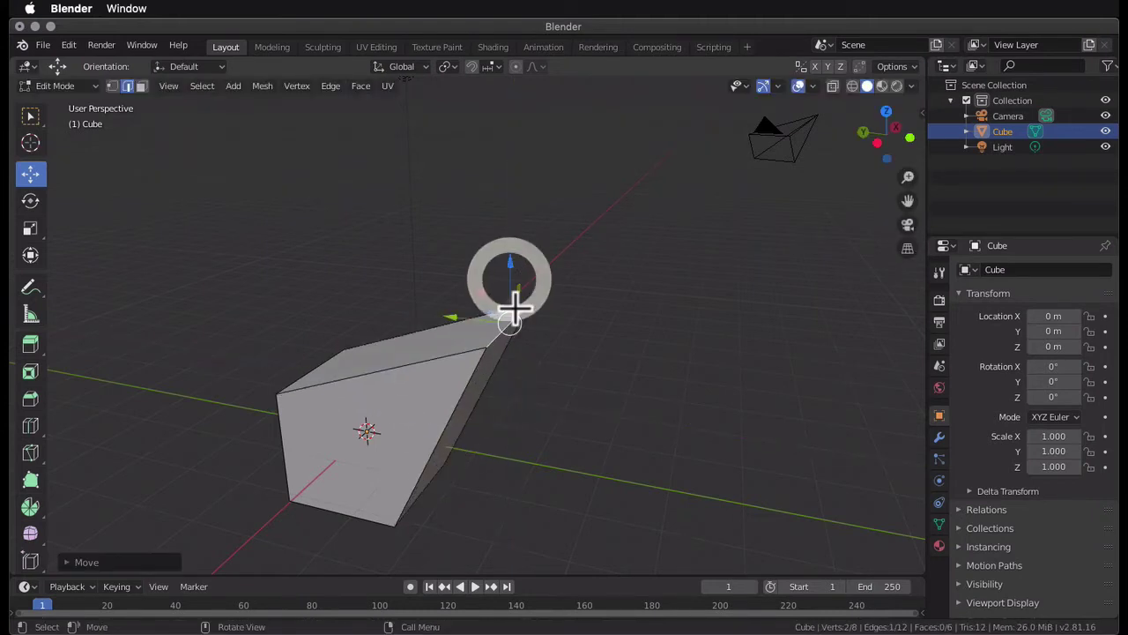
{"action": "key", "text": "super+z"}
{"action": "key", "text": "super+z"}
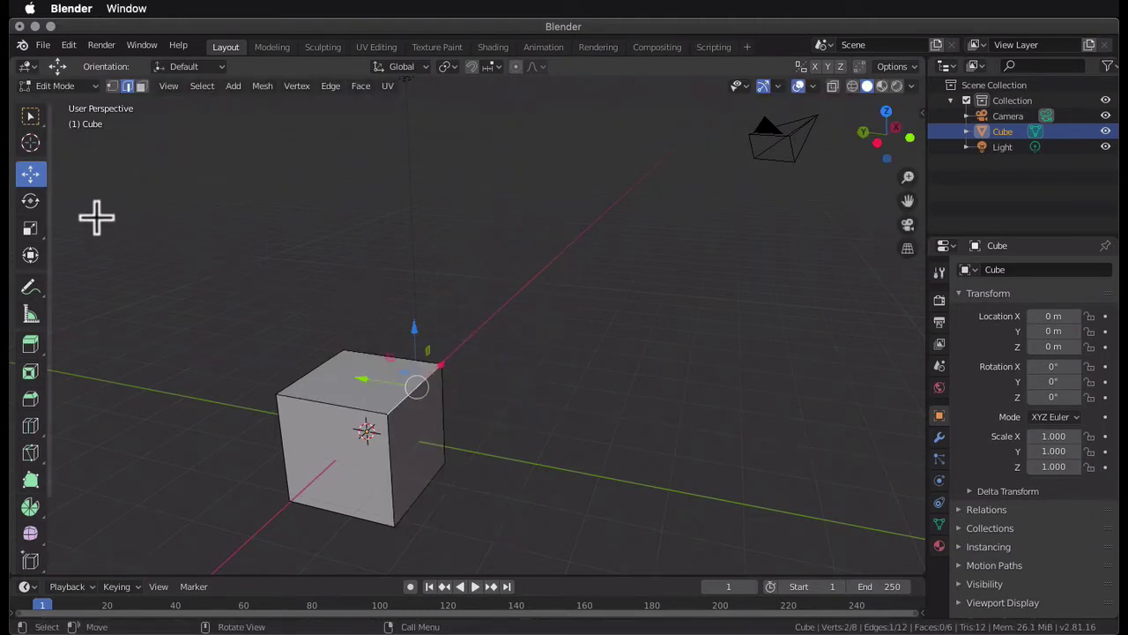
{"action": "left_click", "coordinate": [32, 228]}
{"action": "left_click_drag", "start_coordinate": [461, 333], "coordinate": [444, 344]}
{"action": "key", "text": "super+z"}
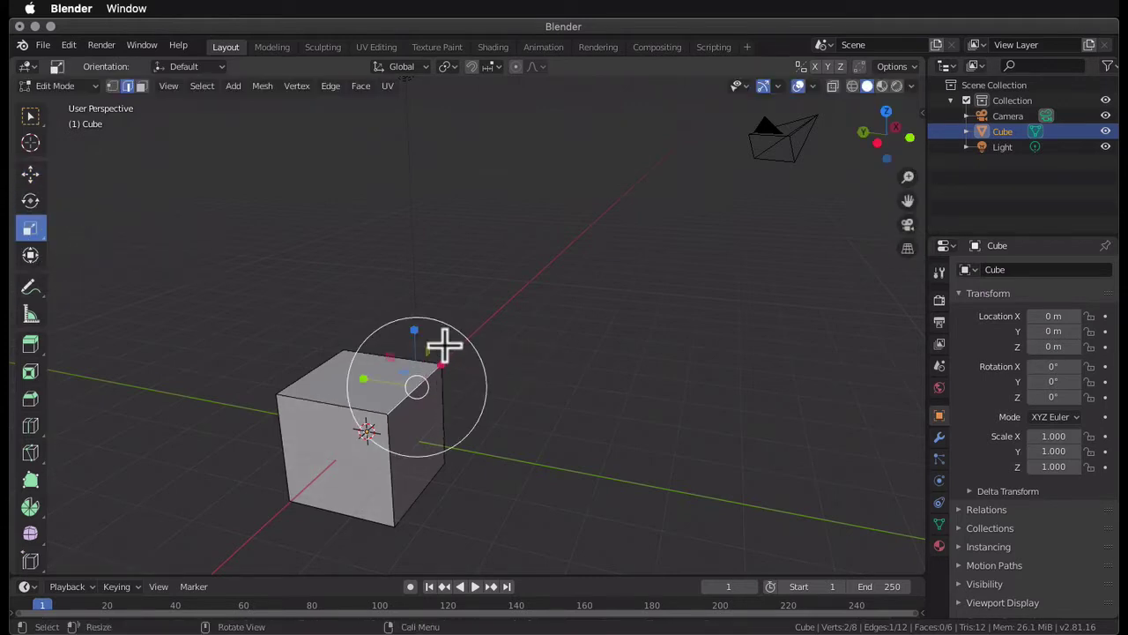
Switch to face selection, select the cube's side face on the negative Y side, and try scaling it
{"action": "left_click", "coordinate": [144, 86]}
{"action": "scroll", "coordinate": [430, 370], "scroll_direction": "left", "scroll_amount": 10}
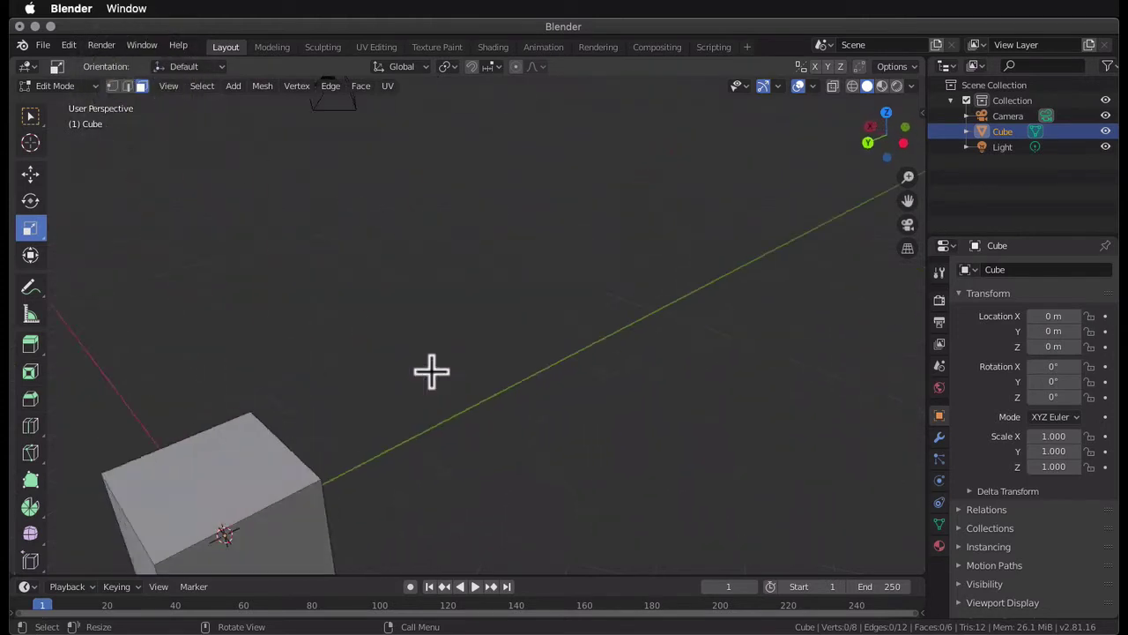
{"action": "scroll", "coordinate": [431, 370], "scroll_direction": "left", "scroll_amount": 10}
{"action": "left_click", "coordinate": [499, 420]}
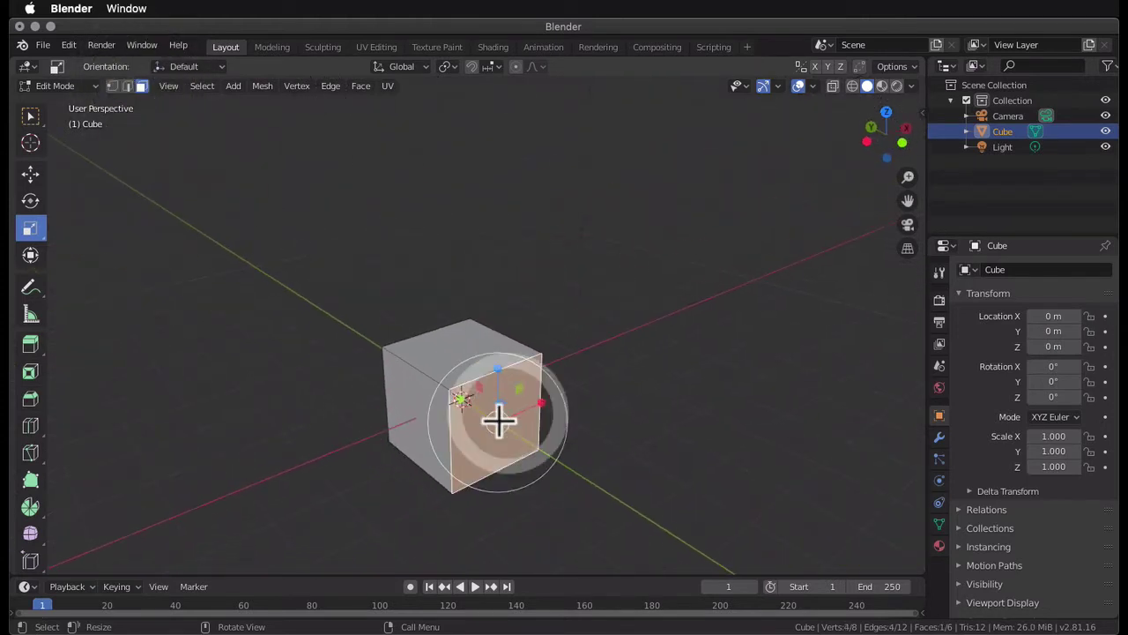
{"action": "mouse_move", "coordinate": [549, 411]}
{"action": "left_mouse_down"}
{"action": "mouse_move", "coordinate": [511, 410]}
{"action": "mouse_move", "coordinate": [547, 411]}
{"action": "left_mouse_up"}
{"action": "left_click_drag", "start_coordinate": [504, 376], "coordinate": [518, 410]}
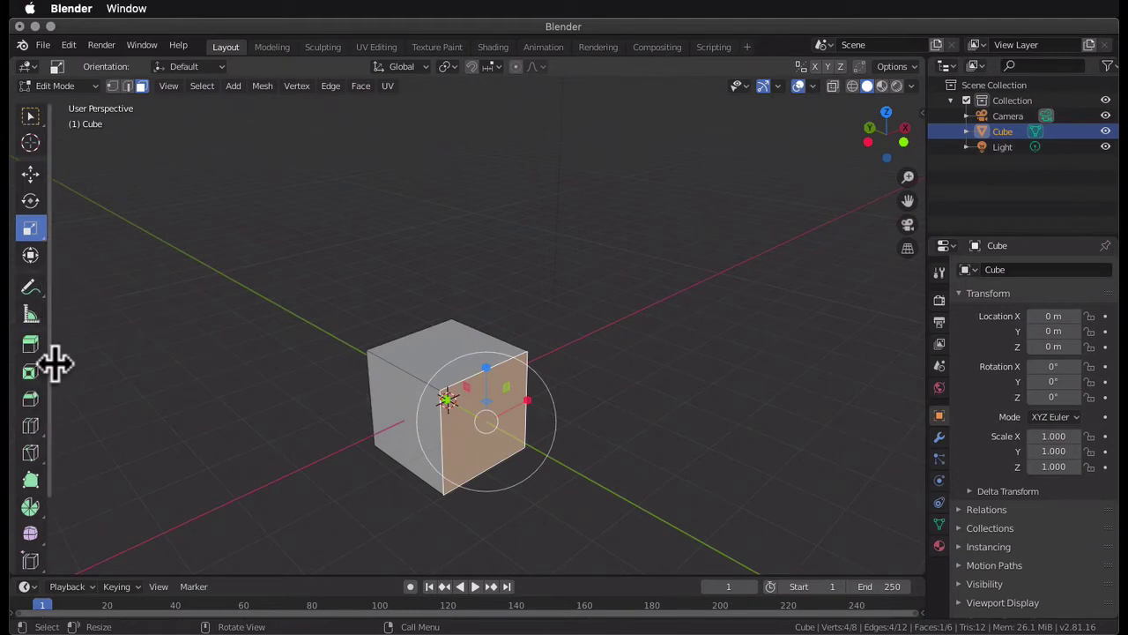
Switch to vertex selection and extrude the selected side face outward along its normal with Extrude Region, undoing the freehand trial extrusions first
{"action": "left_click", "coordinate": [112, 85]}
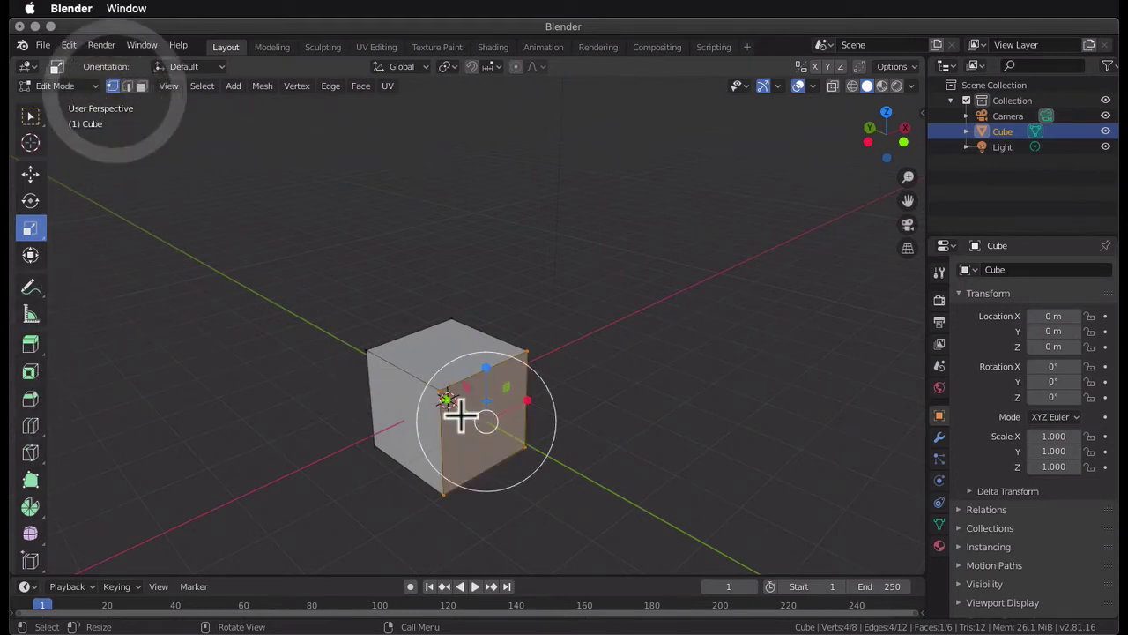
{"action": "middle_click_drag", "start_coordinate": [460, 414], "coordinate": [392, 421]}
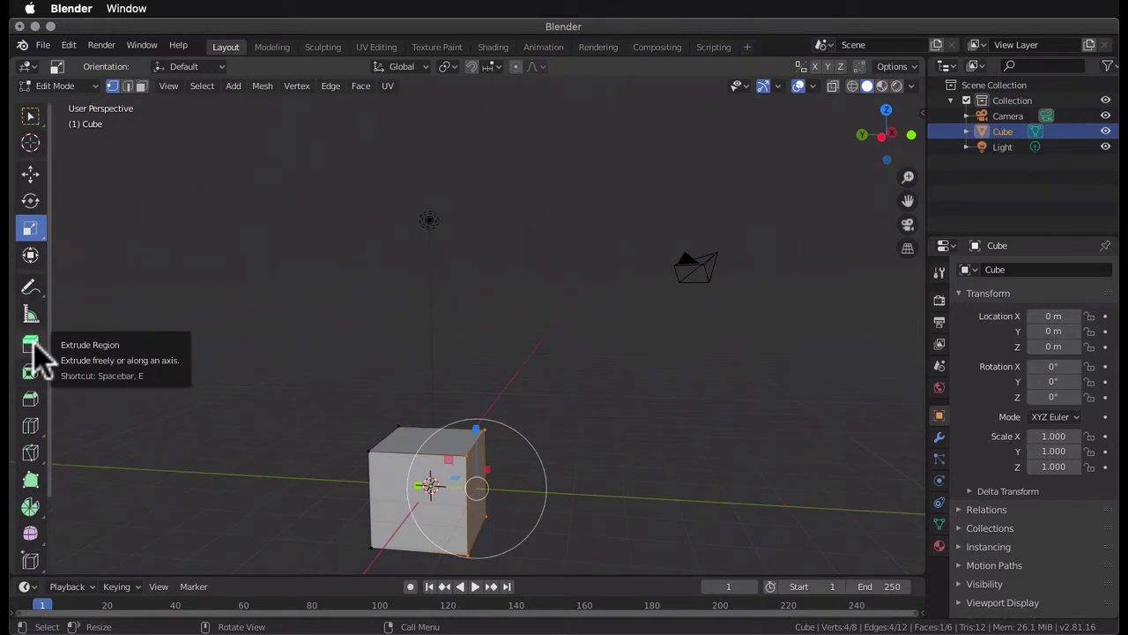
{"action": "left_click", "coordinate": [33, 344]}
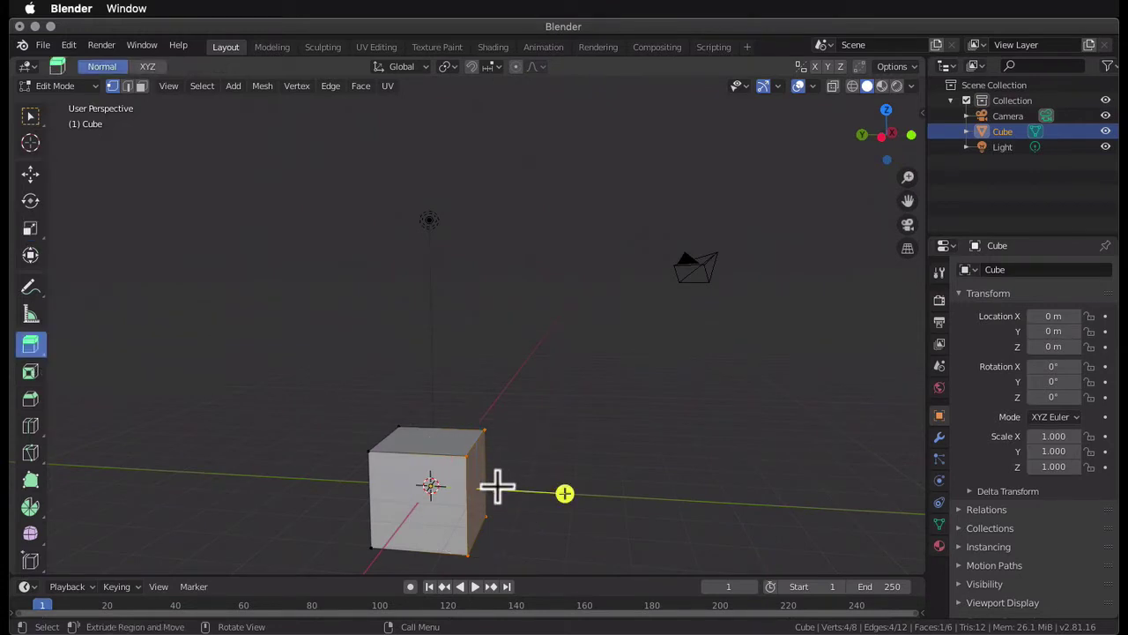
{"action": "left_click_drag", "start_coordinate": [481, 476], "coordinate": [642, 473]}
{"action": "key", "text": "super+z"}
{"action": "scroll", "coordinate": [543, 473], "scroll_direction": "right", "scroll_amount": 10}
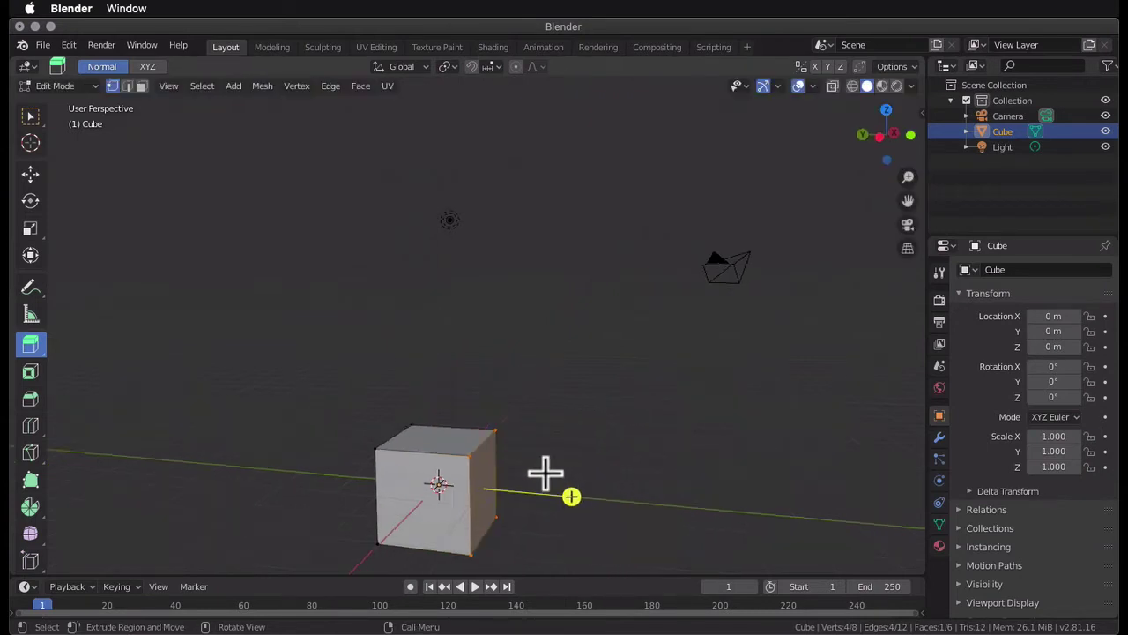
{"action": "scroll", "coordinate": [562, 487], "scroll_direction": "right", "scroll_amount": 10}
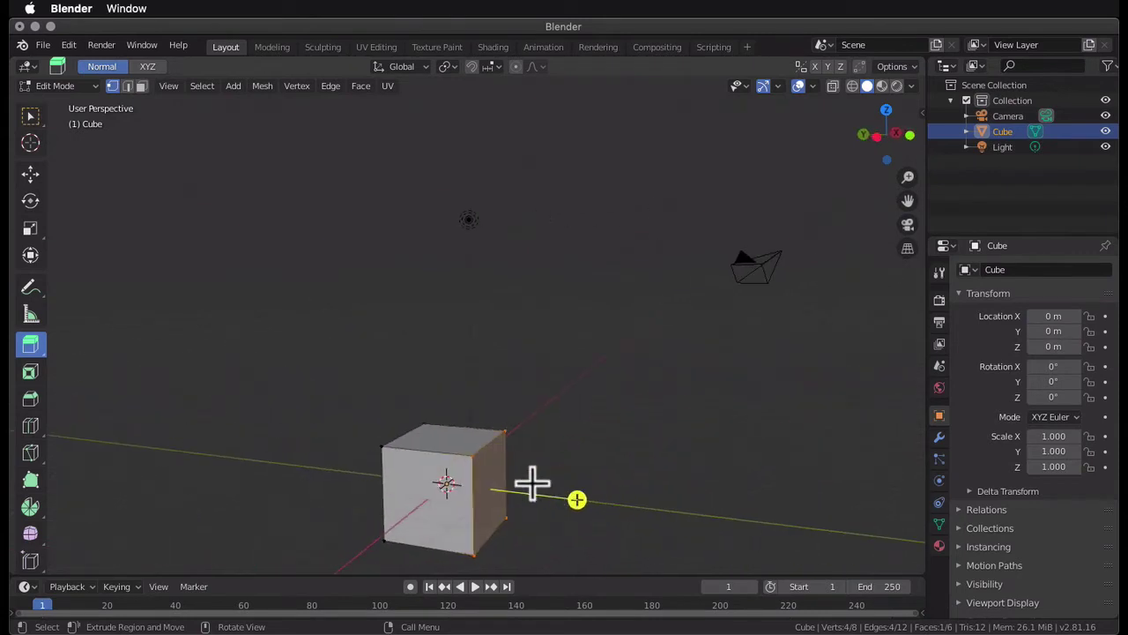
{"action": "left_click_drag", "start_coordinate": [529, 481], "coordinate": [612, 450]}
{"action": "key", "text": "super+z"}
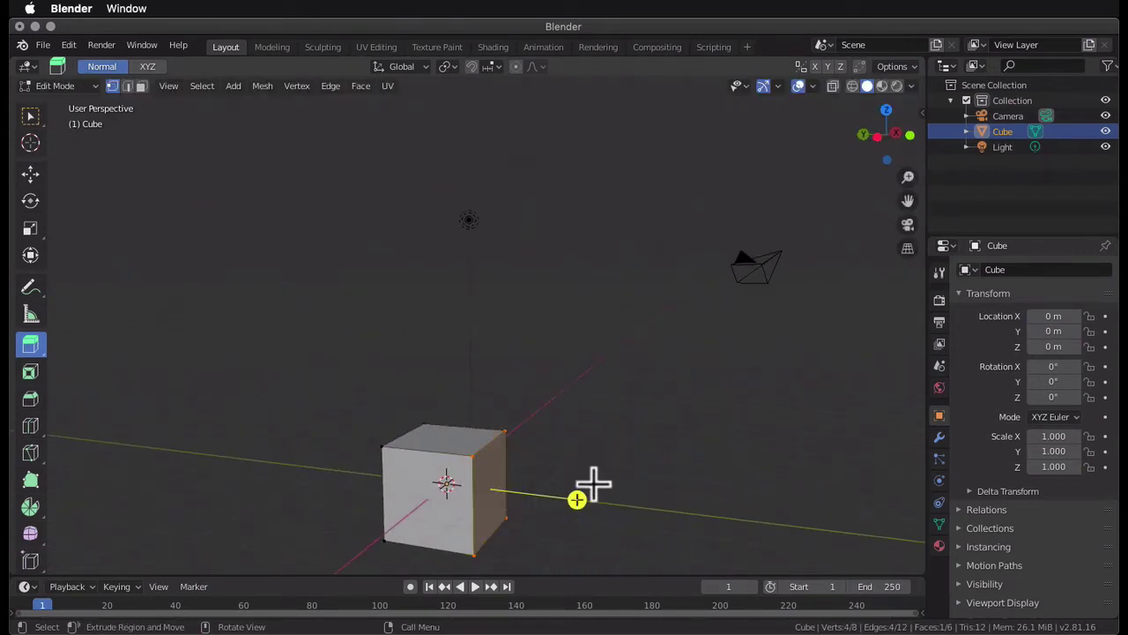
{"action": "left_click_drag", "start_coordinate": [576, 499], "coordinate": [699, 511]}
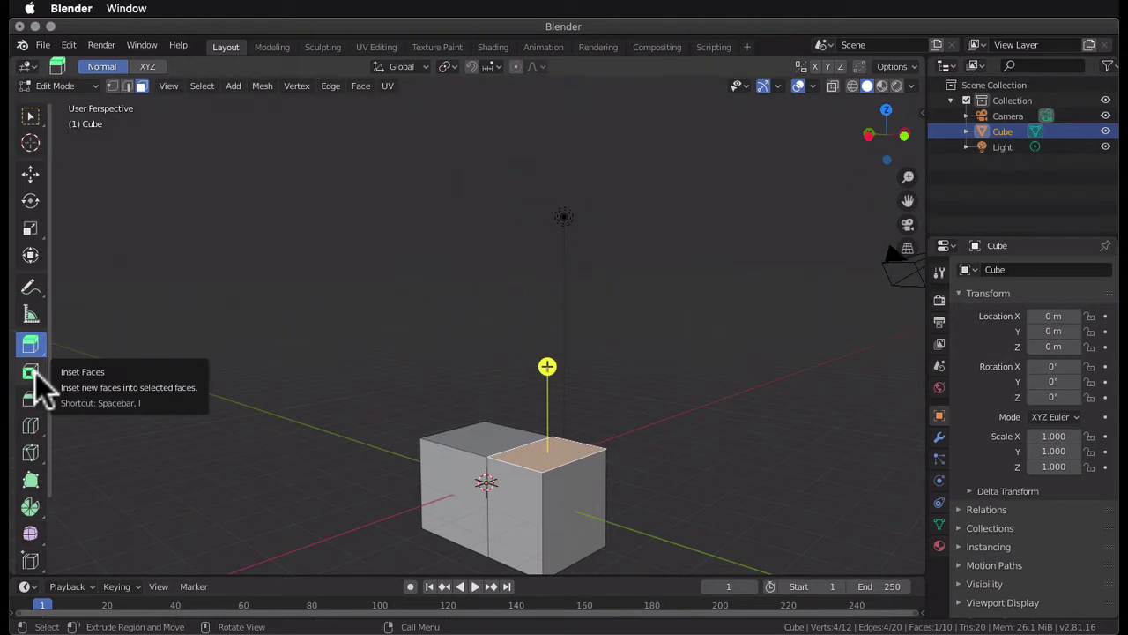
Inset the selected top face of the extruded section by about 0.26 m with Inset Faces
{"action": "left_click", "coordinate": [36, 373]}
{"action": "scroll", "coordinate": [575, 438], "scroll_direction": "down", "scroll_amount": 2, "text": "ctrl"}
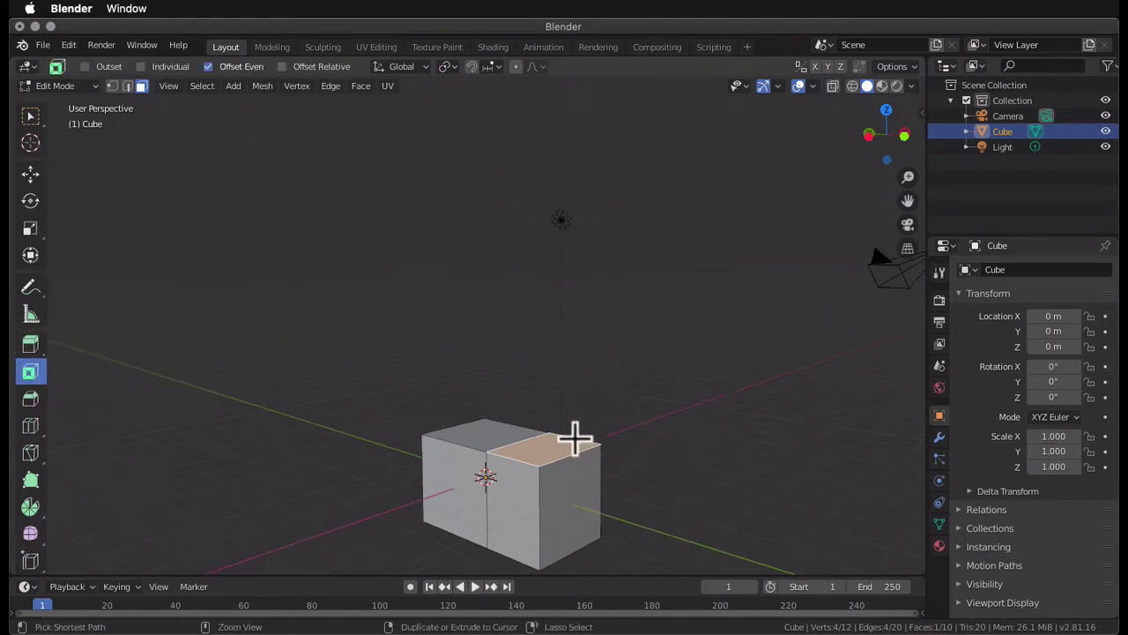
{"action": "scroll", "coordinate": [575, 438], "scroll_direction": "up", "scroll_amount": 1, "text": "ctrl"}
{"action": "scroll", "coordinate": [575, 438], "scroll_direction": "down", "scroll_amount": 3}
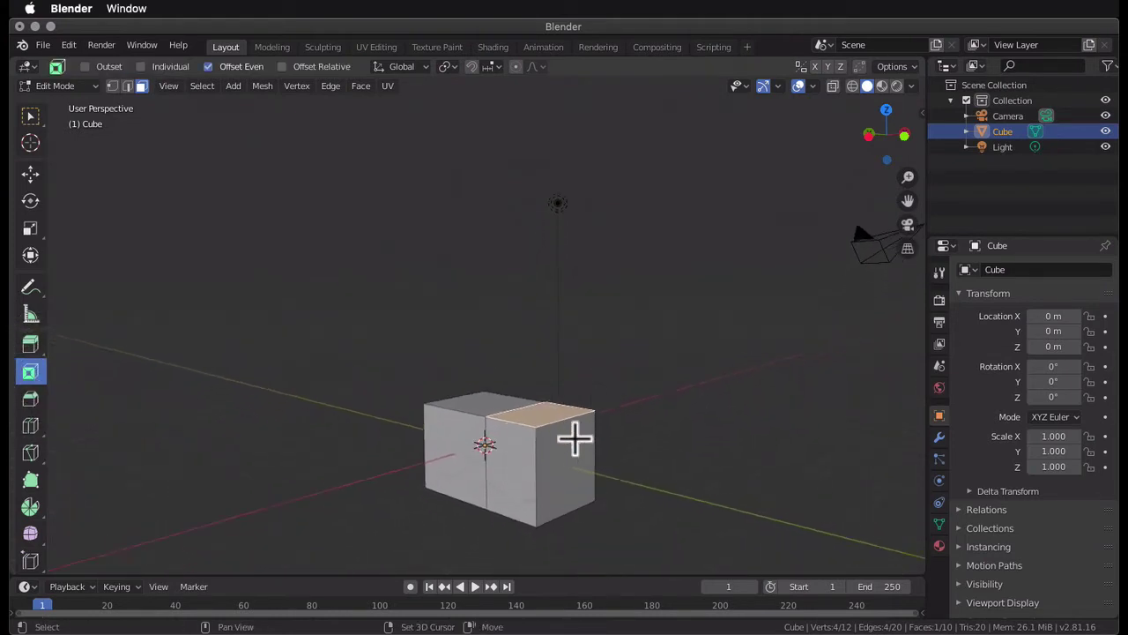
{"action": "scroll", "coordinate": [575, 438], "scroll_direction": "up", "scroll_amount": 5}
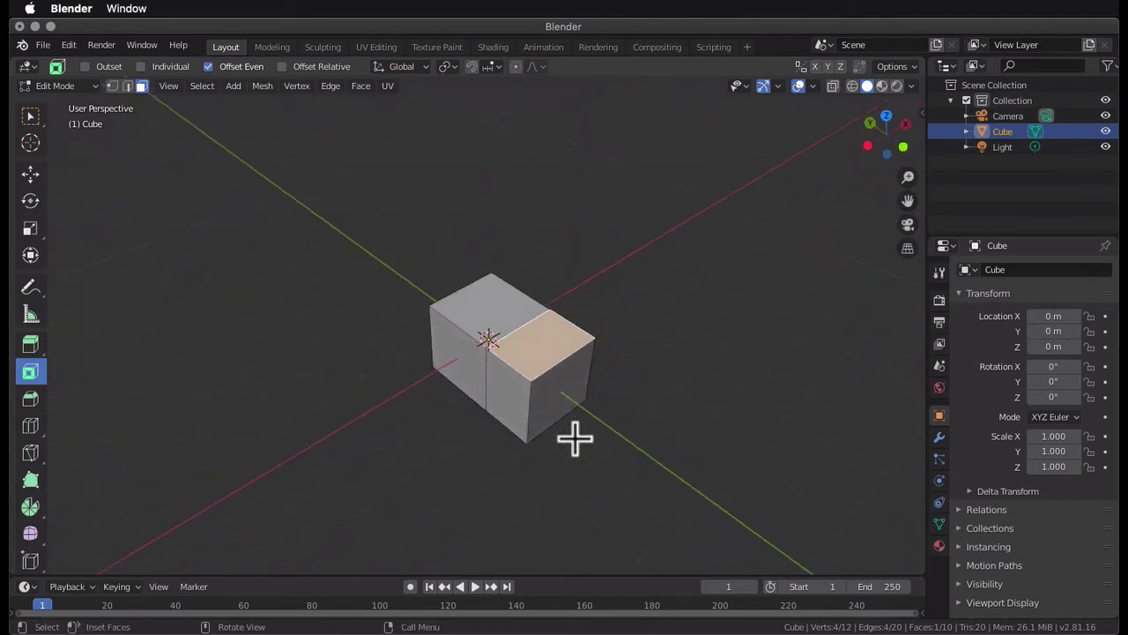
{"action": "scroll", "coordinate": [520, 326], "scroll_direction": "up", "scroll_amount": 1, "text": "shift"}
{"action": "scroll", "coordinate": [520, 327], "scroll_direction": "up", "scroll_amount": 2, "text": "shift"}
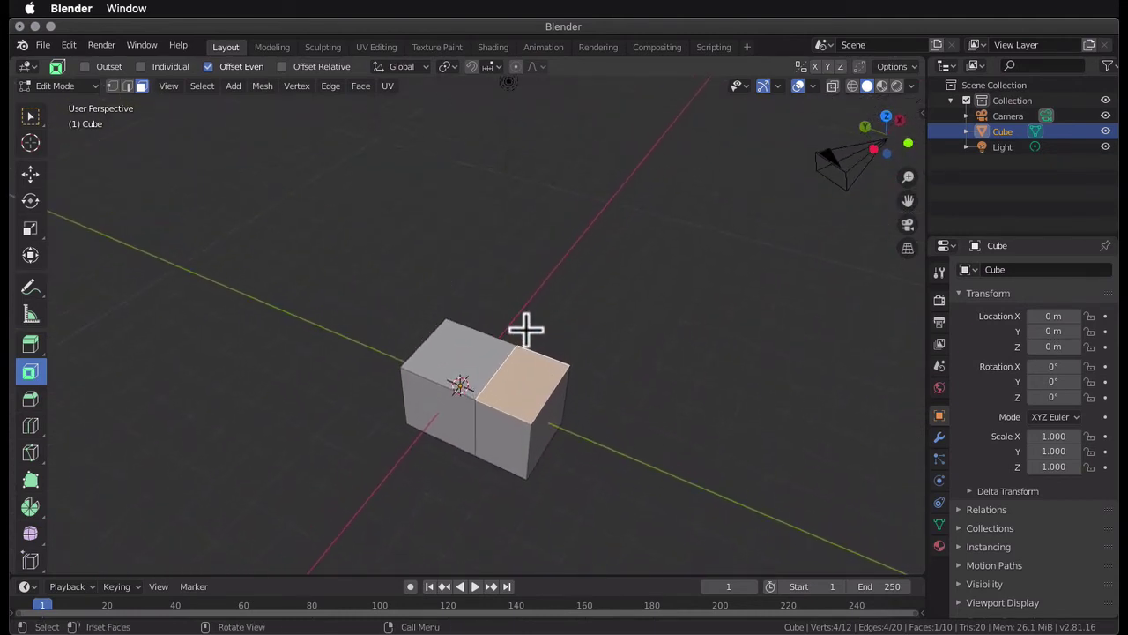
{"action": "right_click", "coordinate": [534, 346]}
{"action": "left_click", "coordinate": [635, 340]}
{"action": "scroll", "coordinate": [539, 370], "scroll_direction": "up", "scroll_amount": 3}
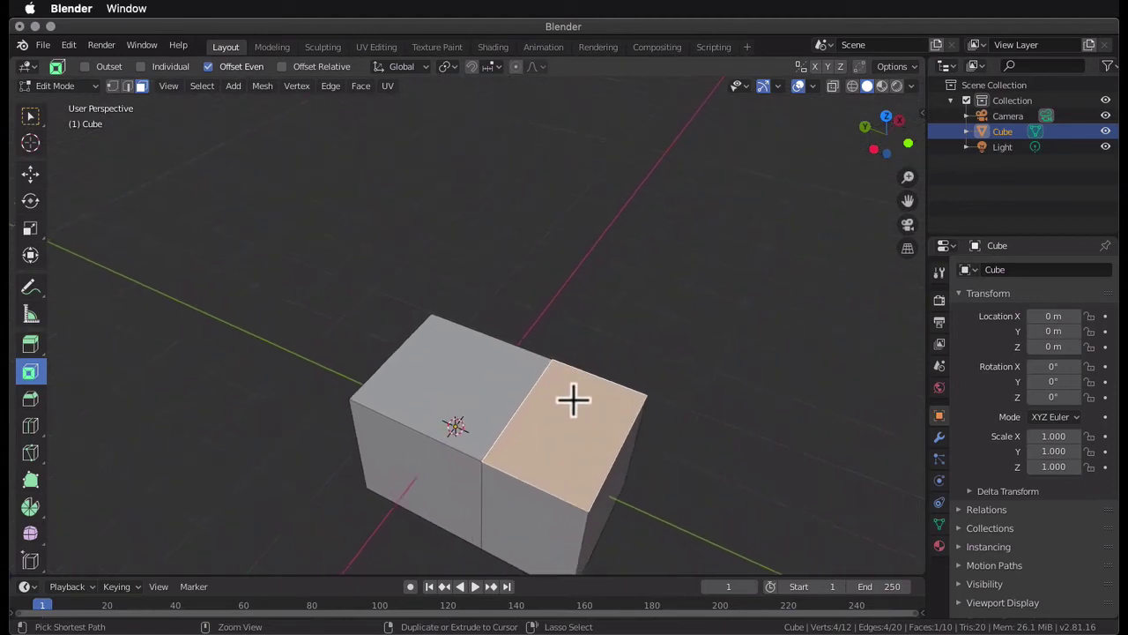
{"action": "key", "text": "i"}
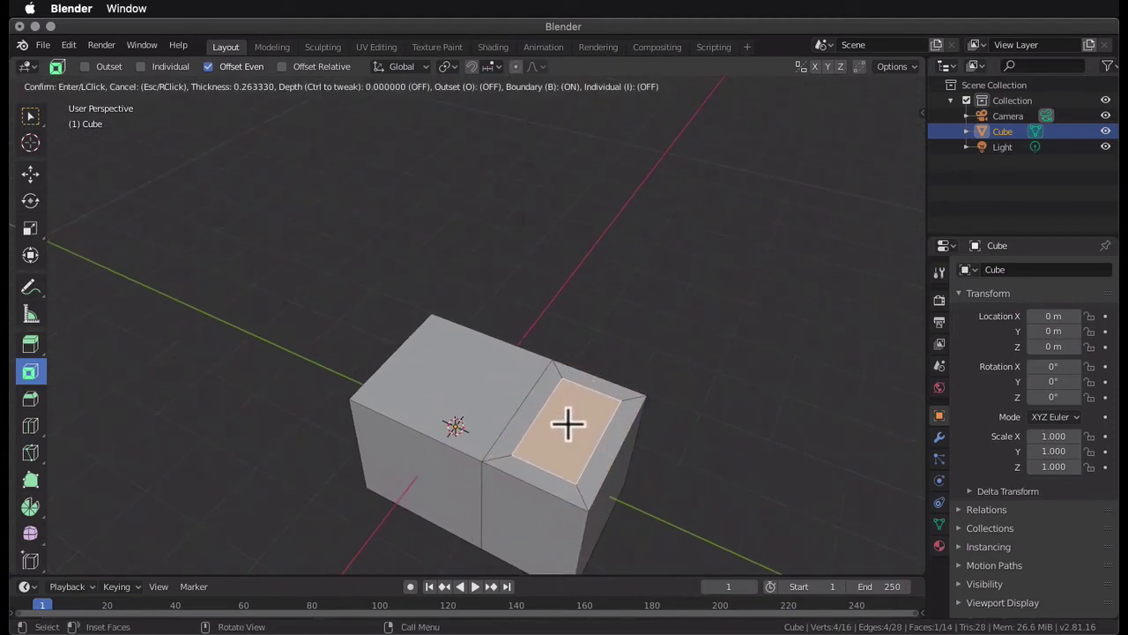
{"action": "left_click", "coordinate": [568, 424]}
Extrude the inset top face upward along its normal to form a tall block on the extruded section
{"action": "scroll", "coordinate": [599, 423], "scroll_direction": "right", "scroll_amount": 5}
{"action": "scroll", "coordinate": [600, 423], "scroll_direction": "up", "scroll_amount": 3}
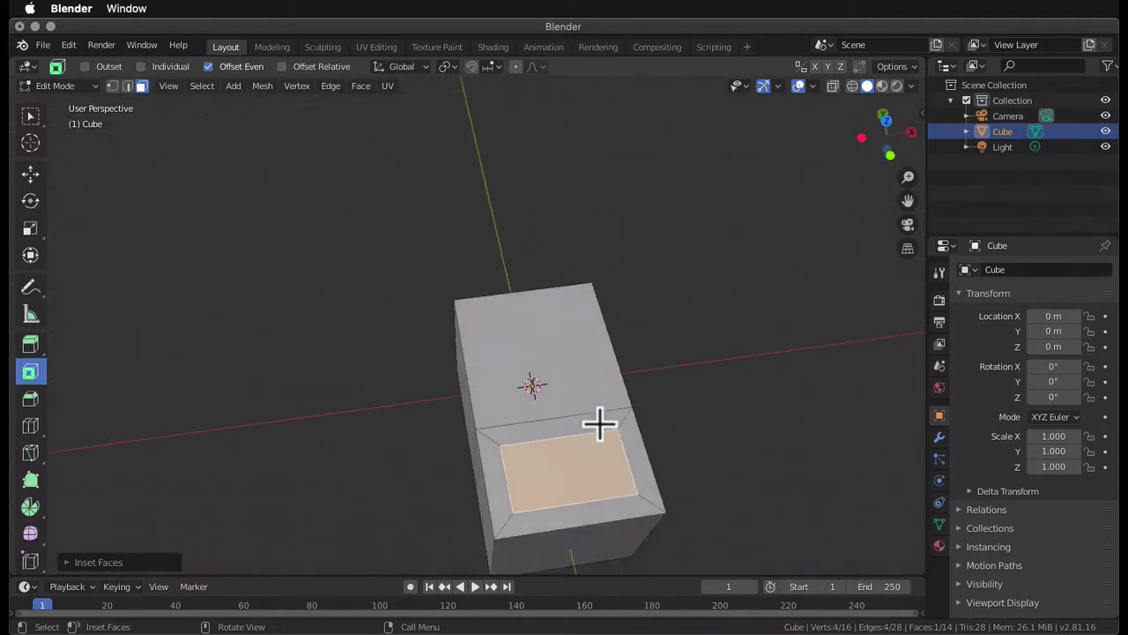
{"action": "scroll", "coordinate": [600, 422], "scroll_direction": "left", "scroll_amount": 5}
{"action": "scroll", "coordinate": [600, 422], "scroll_direction": "left", "scroll_amount": 3}
{"action": "scroll", "coordinate": [600, 422], "scroll_direction": "up", "scroll_amount": 3}
{"action": "key", "text": "e"}
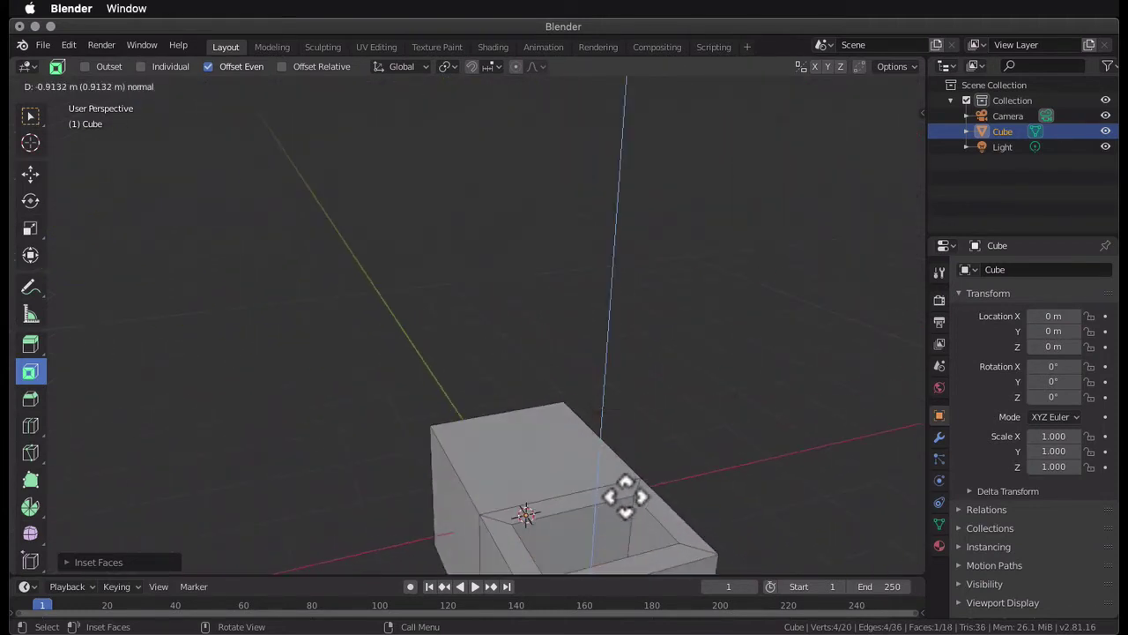
{"action": "left_click", "coordinate": [637, 285]}
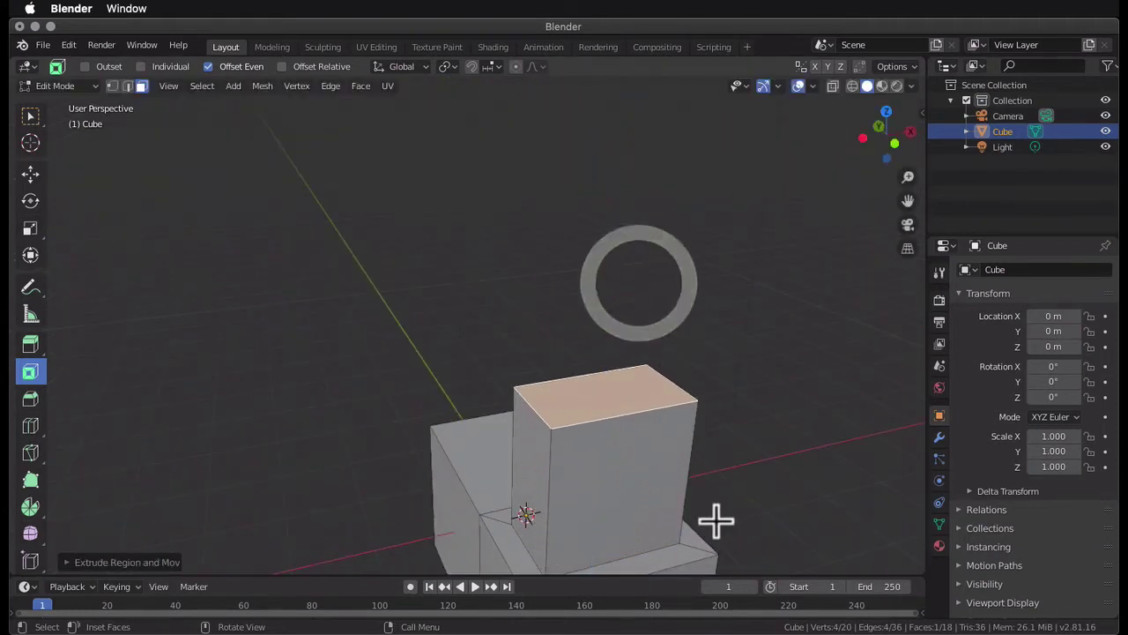
Orbit, pan and zoom around the model to examine the extruded block from several sides
{"action": "scroll", "coordinate": [428, 465], "scroll_direction": "left", "scroll_amount": 5}
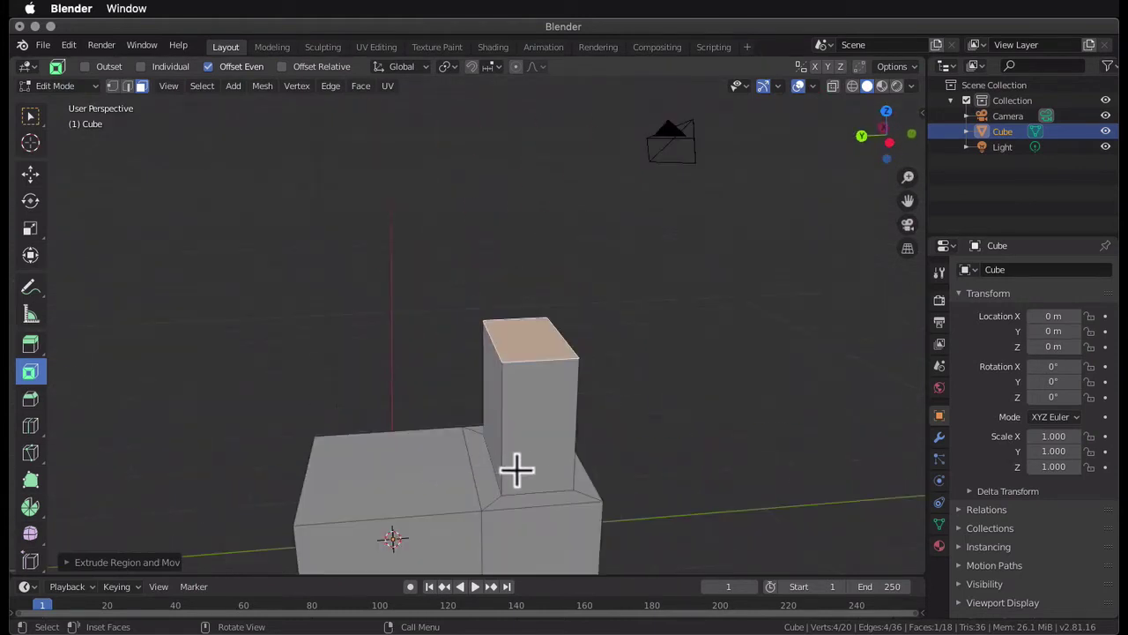
{"action": "scroll", "coordinate": [530, 469], "scroll_direction": "right", "scroll_amount": 6}
{"action": "scroll", "coordinate": [531, 470], "scroll_direction": "up", "scroll_amount": 4}
{"action": "scroll", "coordinate": [530, 469], "scroll_direction": "left", "scroll_amount": 6}
{"action": "scroll", "coordinate": [530, 470], "scroll_direction": "down", "scroll_amount": 4}
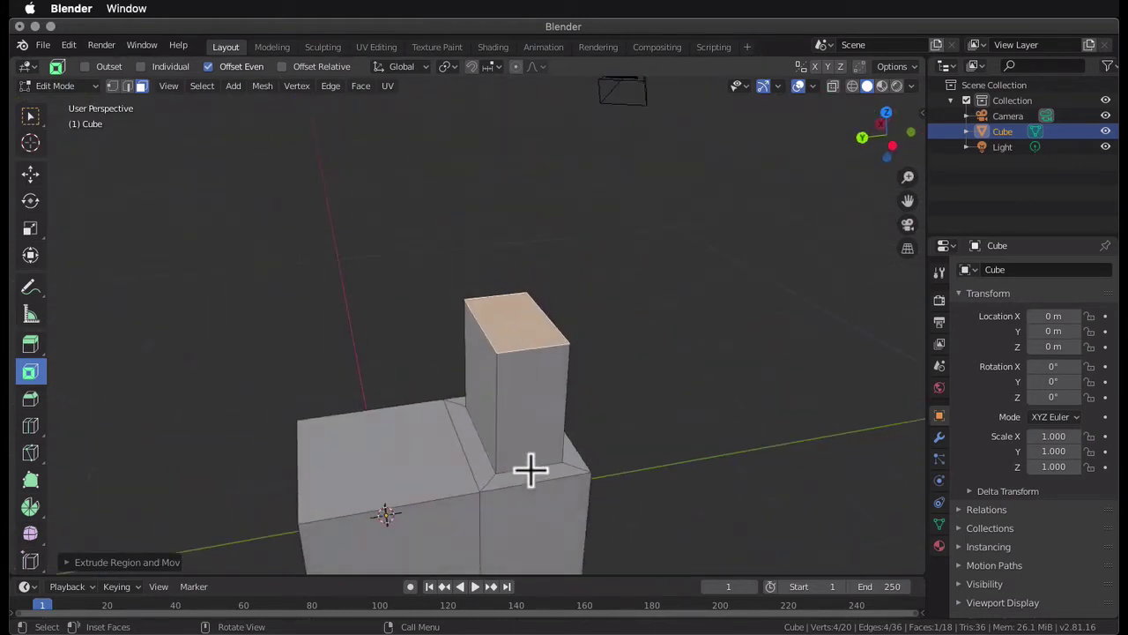
{"action": "scroll", "coordinate": [530, 469], "scroll_direction": "up", "scroll_amount": 4}
{"action": "scroll", "coordinate": [531, 470], "scroll_direction": "down", "scroll_amount": 4}
{"action": "scroll", "coordinate": [531, 470], "scroll_direction": "left", "scroll_amount": 8}
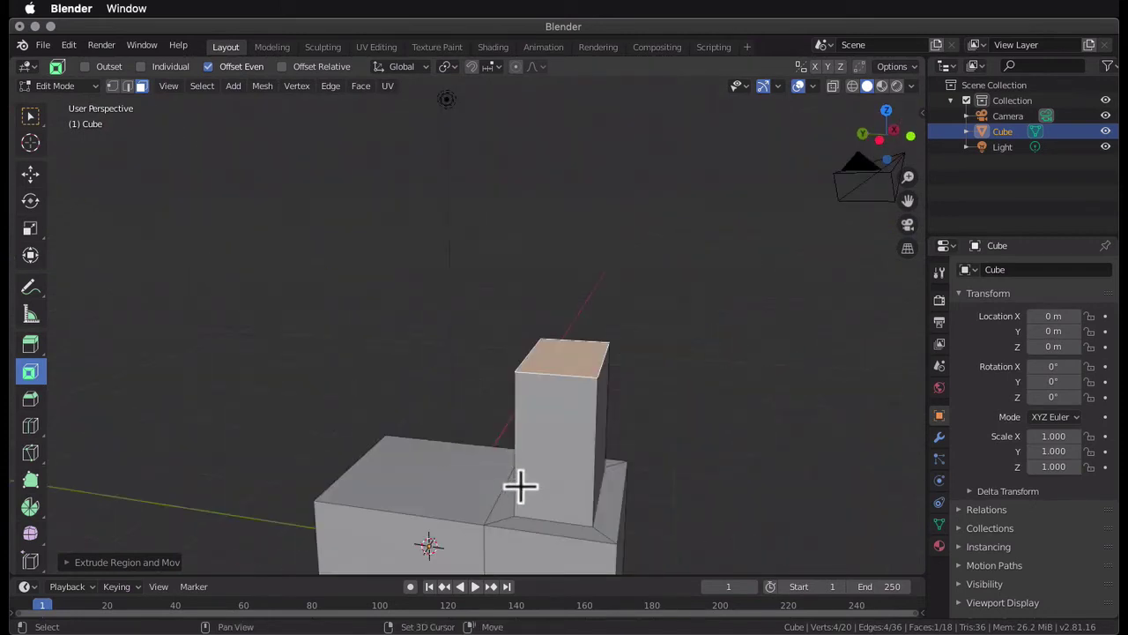
{"action": "scroll", "coordinate": [519, 484], "scroll_direction": "up", "scroll_amount": 2}
{"action": "scroll", "coordinate": [519, 484], "scroll_direction": "down", "scroll_amount": 5}
{"action": "scroll", "coordinate": [520, 486], "scroll_direction": "down", "scroll_amount": 1}
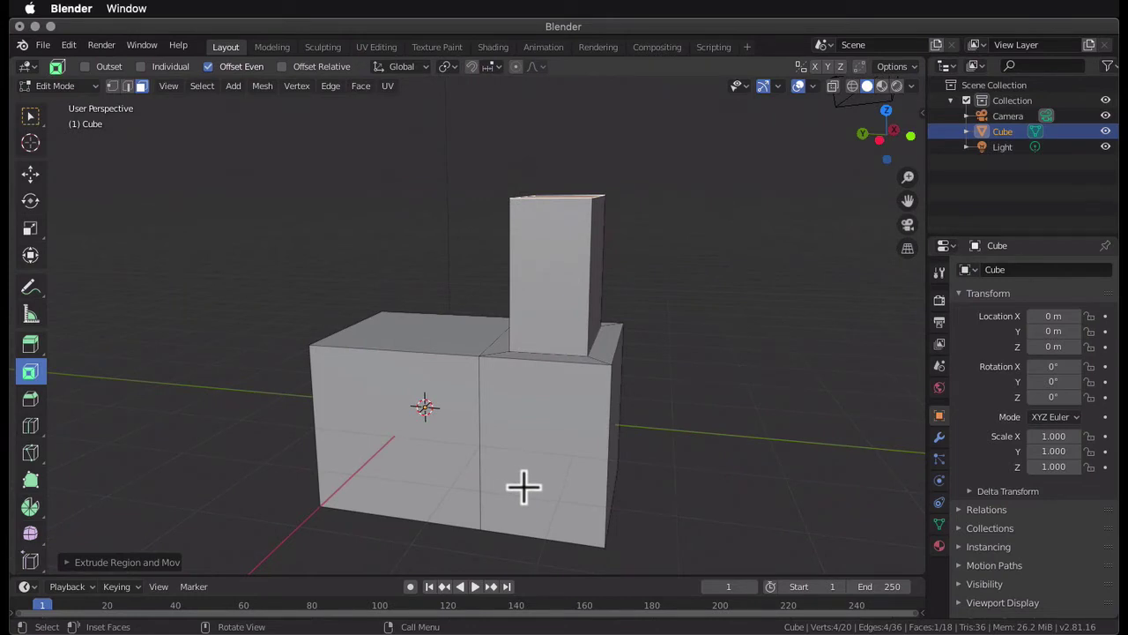
View the model in front orthographic and right orthographic views, rotating the view away after each one
{"action": "key", "text": "KP_1"}
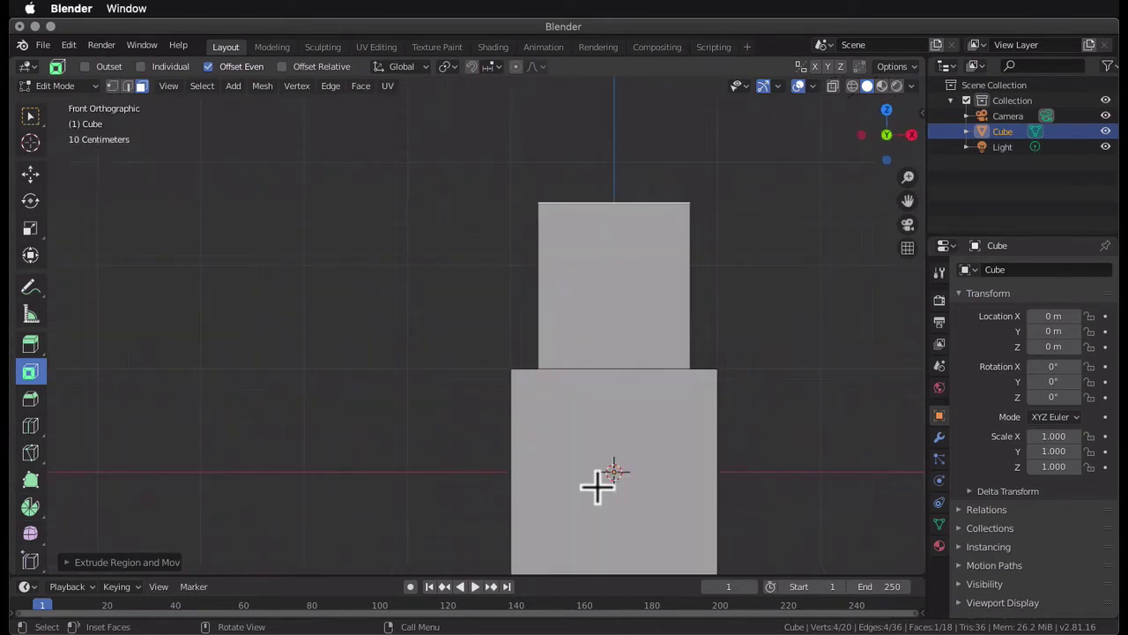
{"action": "scroll", "coordinate": [597, 485], "scroll_direction": "down", "scroll_amount": 3, "text": "shift"}
{"action": "scroll", "coordinate": [597, 486], "scroll_direction": "up", "scroll_amount": 1, "text": "shift"}
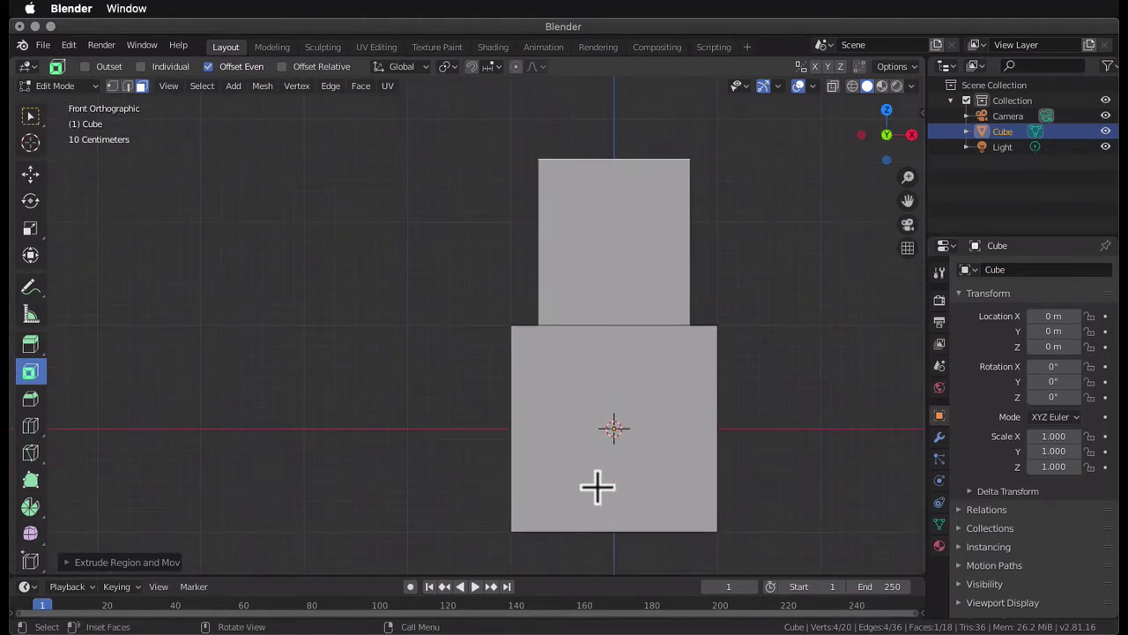
{"action": "scroll", "coordinate": [597, 486], "scroll_direction": "down", "scroll_amount": 3}
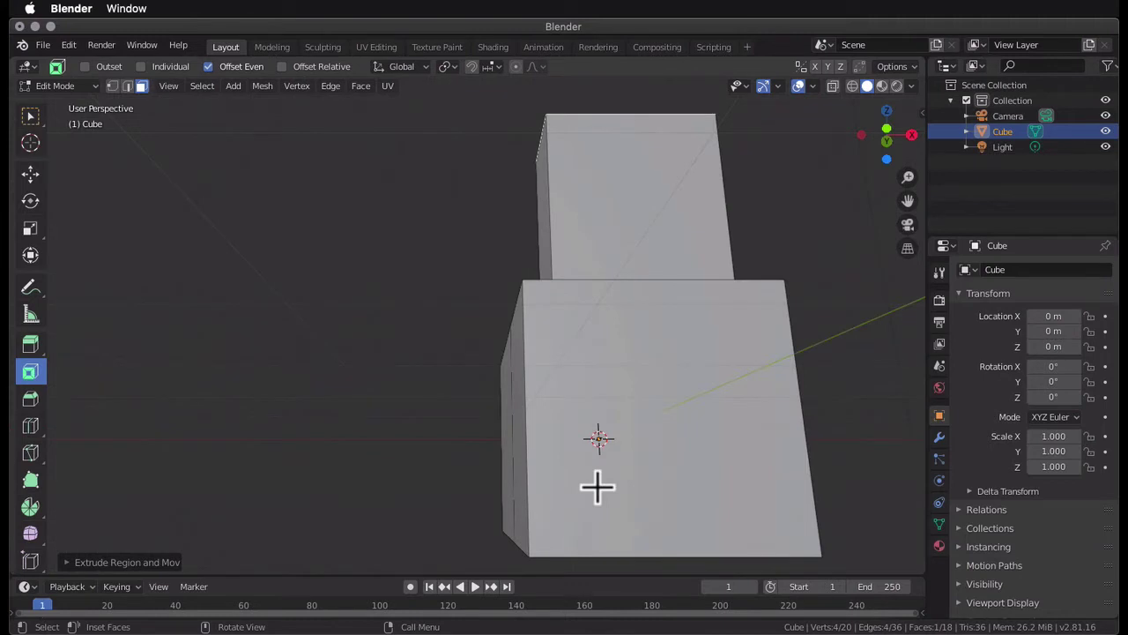
{"action": "key", "text": "KP_3"}
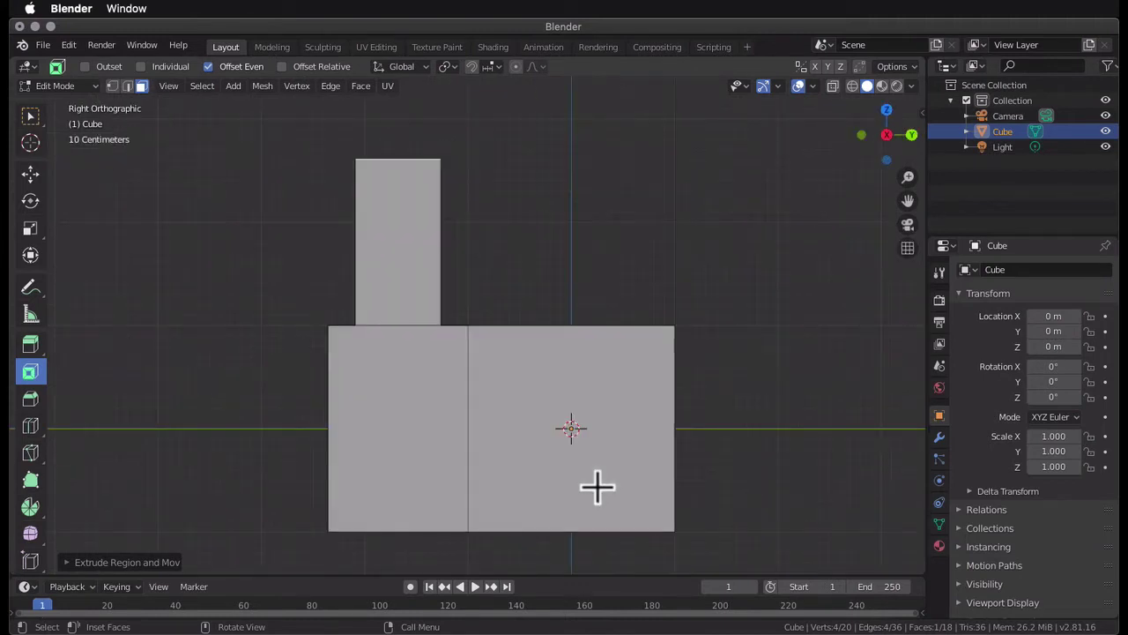
{"action": "key", "text": "KP_4"}
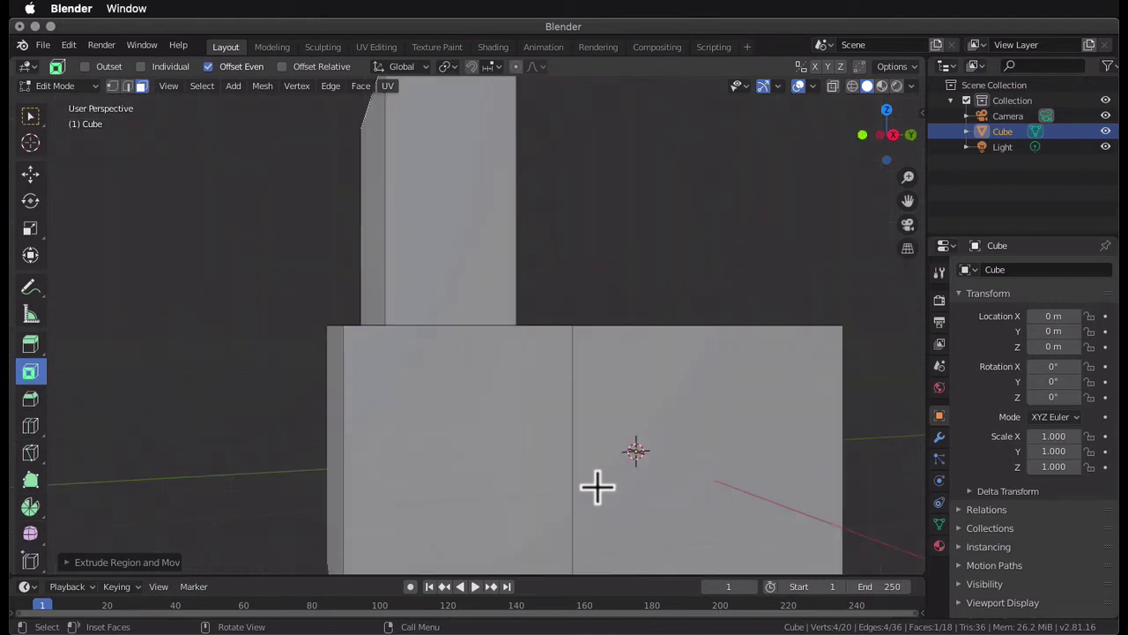
Switch the viewport to orthographic projection and rotate the view in increments around the model to examine its sides
{"action": "key", "text": "KP_5"}
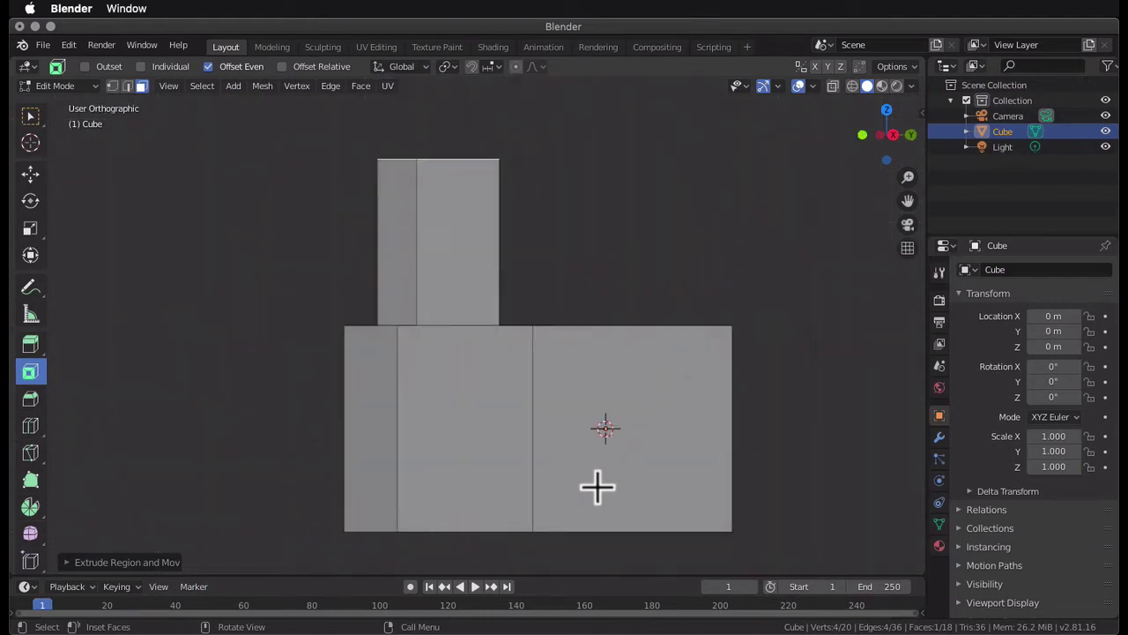
{"action": "key", "text": "KP_4"}
{"action": "key", "text": "KP_4"}
{"action": "key", "text": "KP_4"}
{"action": "key", "text": "KP_4"}
{"action": "key", "text": "KP_6"}
{"action": "key", "text": "KP_6"}
{"action": "key", "text": "KP_6"}
{"action": "key", "text": "KP_6"}
{"action": "key", "text": "KP_6"}
{"action": "key", "text": "KP_6"}
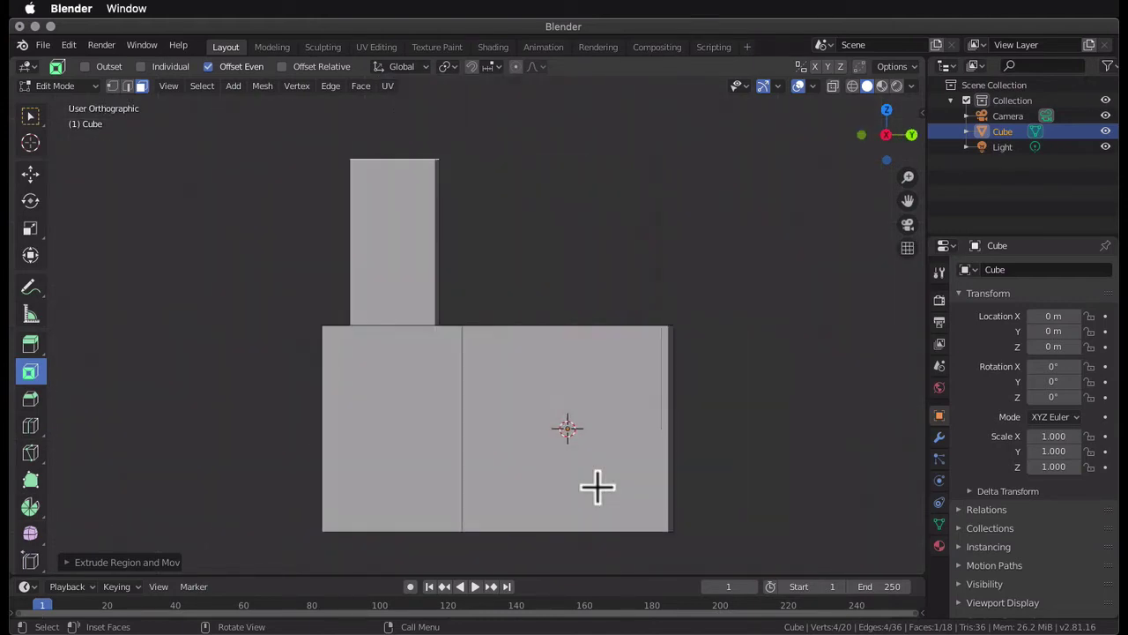
{"action": "key", "text": "KP_6"}
{"action": "key", "text": "KP_6"}
{"action": "key", "text": "KP_6"}
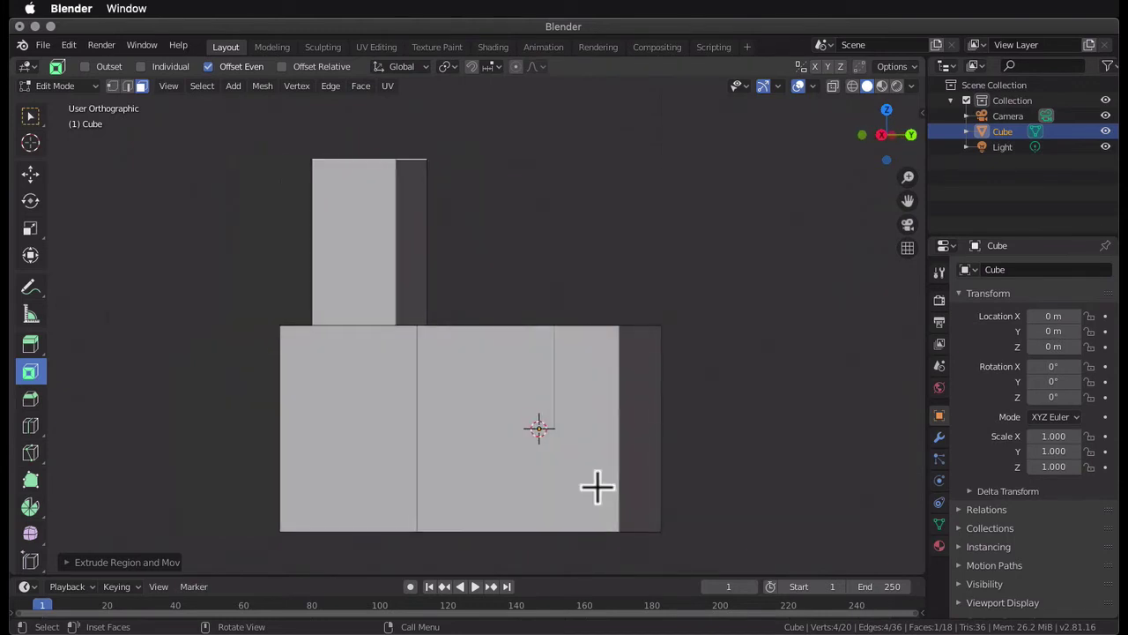
{"action": "key", "text": "KP_6"}
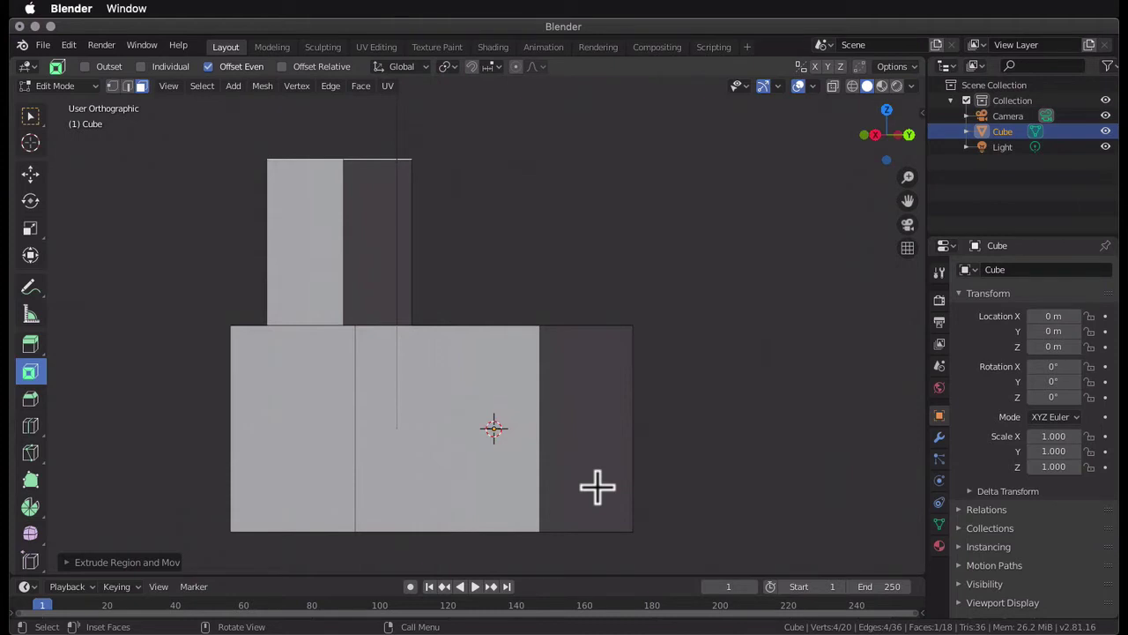
{"action": "scroll", "coordinate": [598, 487], "scroll_direction": "up", "scroll_amount": 5}
{"action": "scroll", "coordinate": [597, 487], "scroll_direction": "down", "scroll_amount": 4}
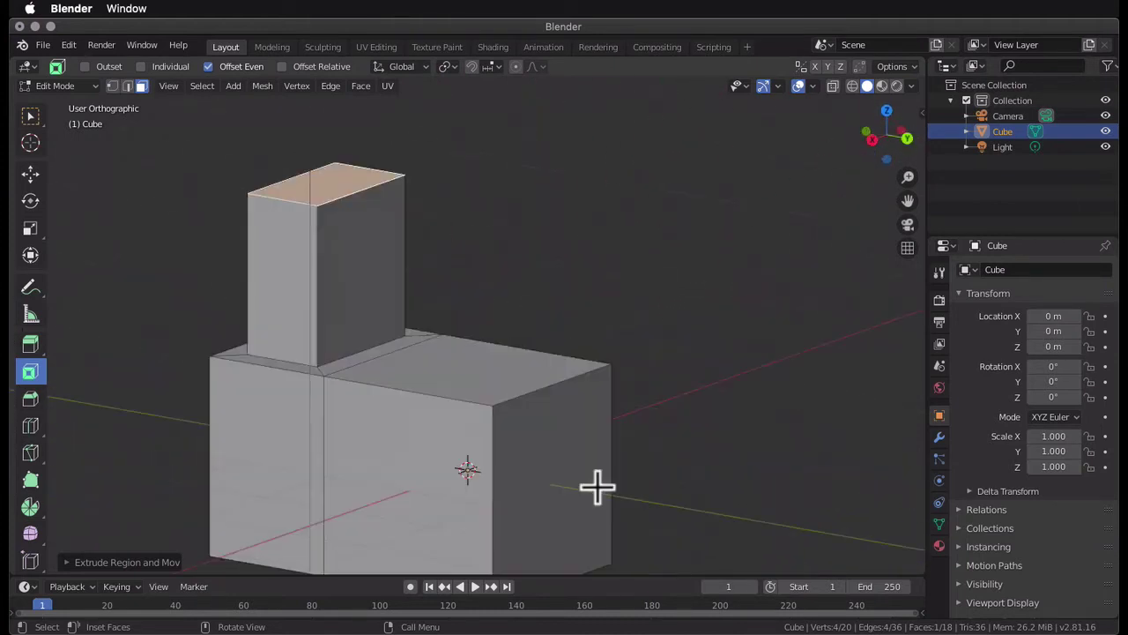
View the model in top orthographic view, tilt away from it, and look through the scene camera
{"action": "key", "text": "KP_7"}
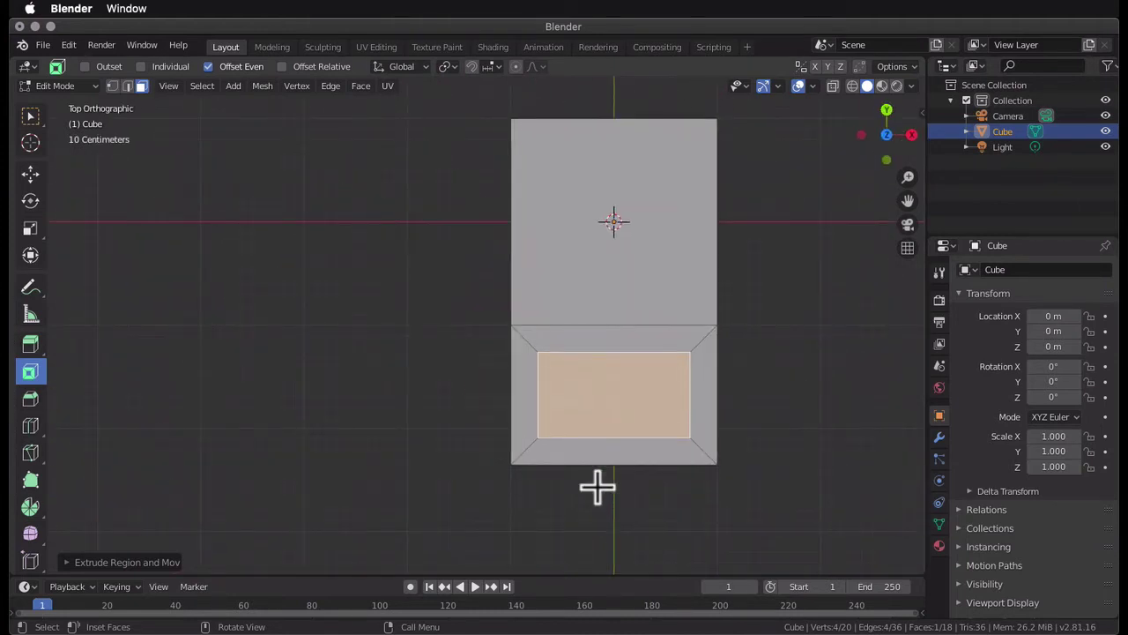
{"action": "key", "text": "KP_8"}
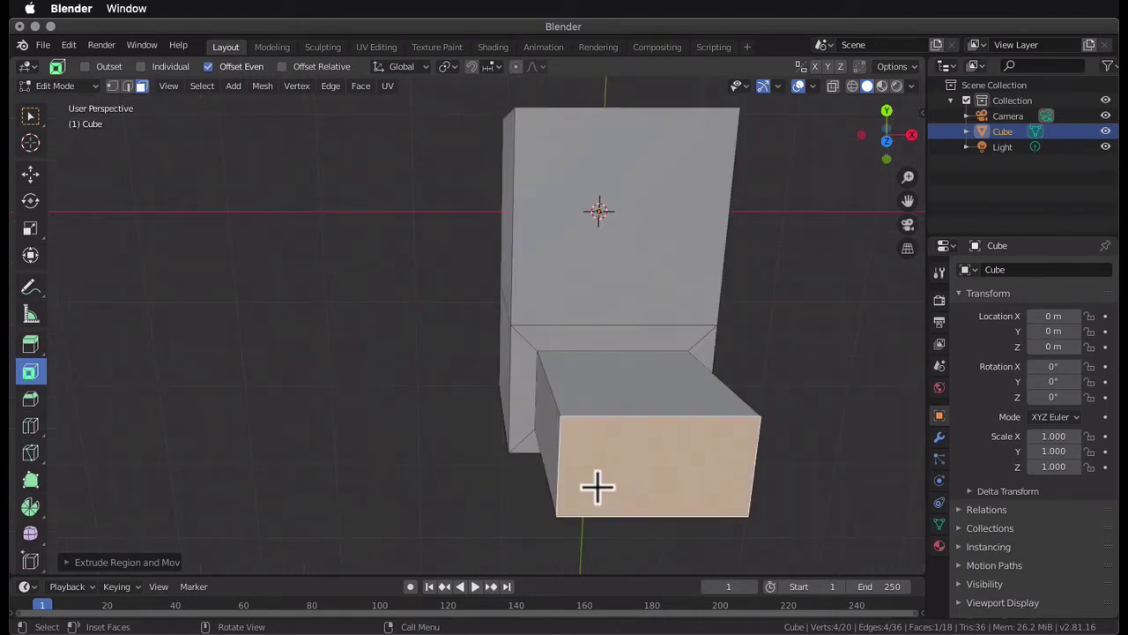
{"action": "key", "text": "KP_0"}
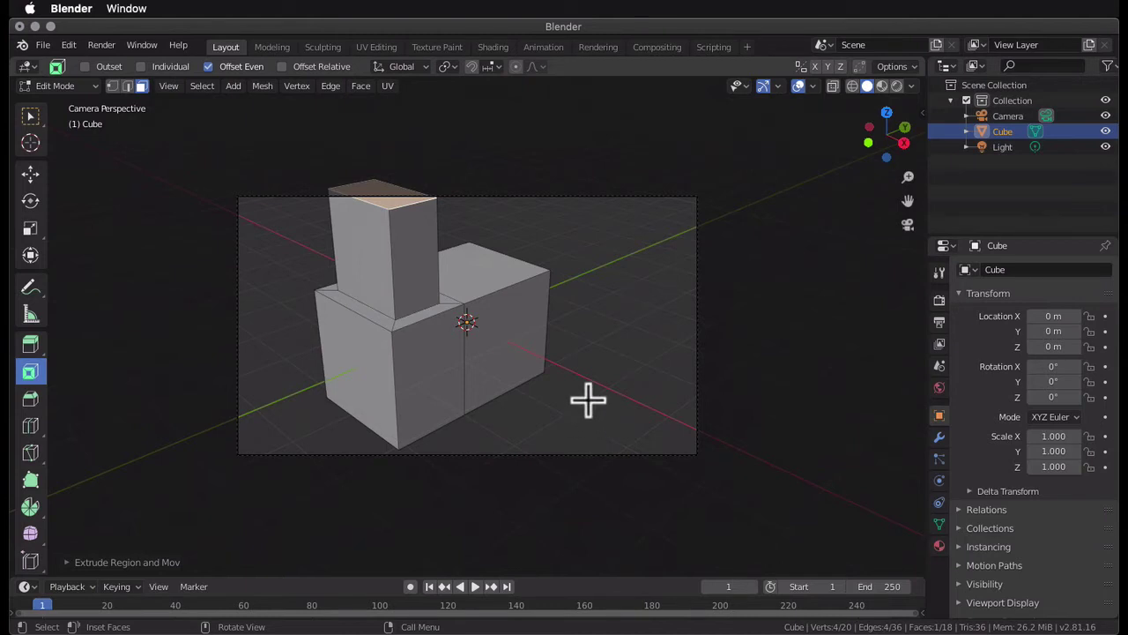
{"action": "middle_click_drag", "start_coordinate": [577, 403], "coordinate": [577, 404]}
{"action": "key", "text": "KP_0"}
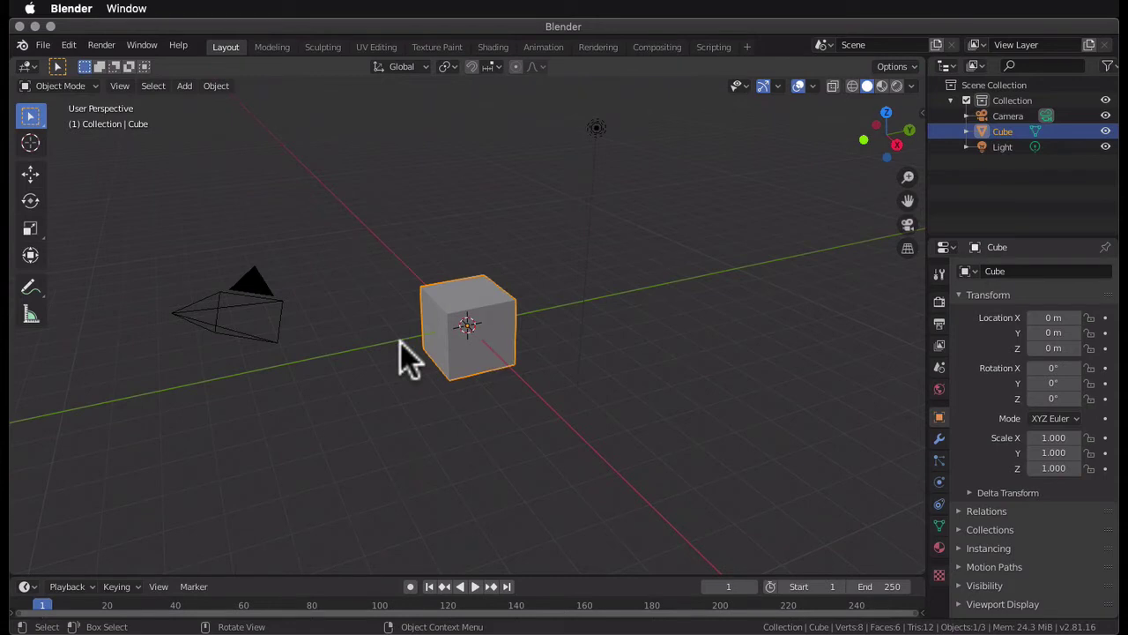
Enter Edit Mode on the default cube and select a single vertex at one of its top corners
{"action": "middle_click_drag", "start_coordinate": [400, 343], "coordinate": [402, 345]}
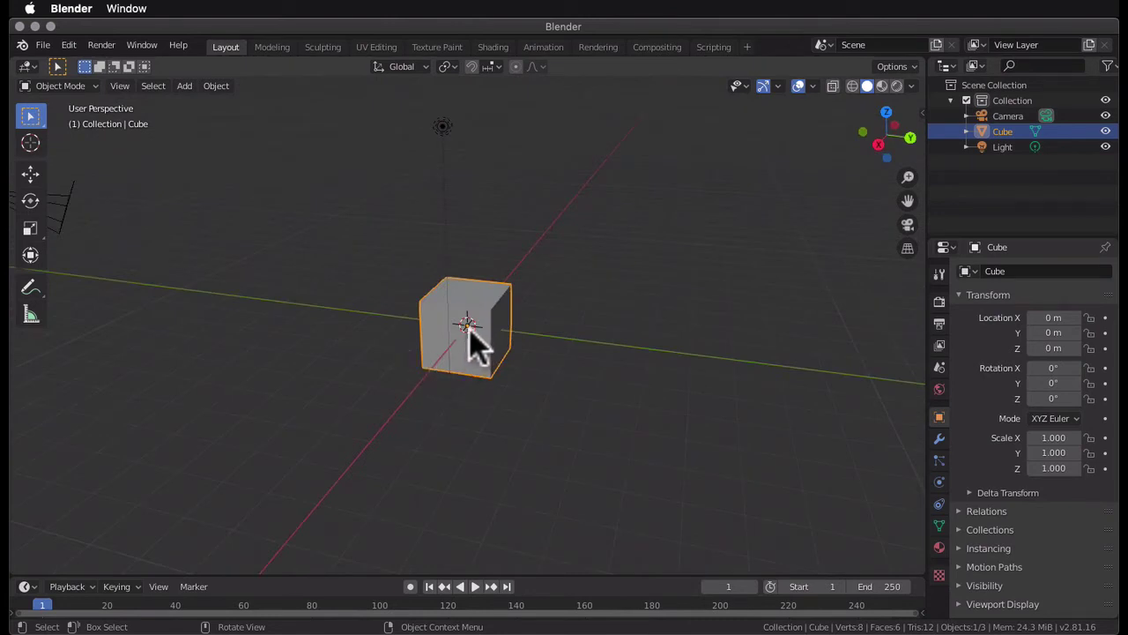
{"action": "middle_click_drag", "start_coordinate": [469, 332], "coordinate": [470, 334], "text": "shift"}
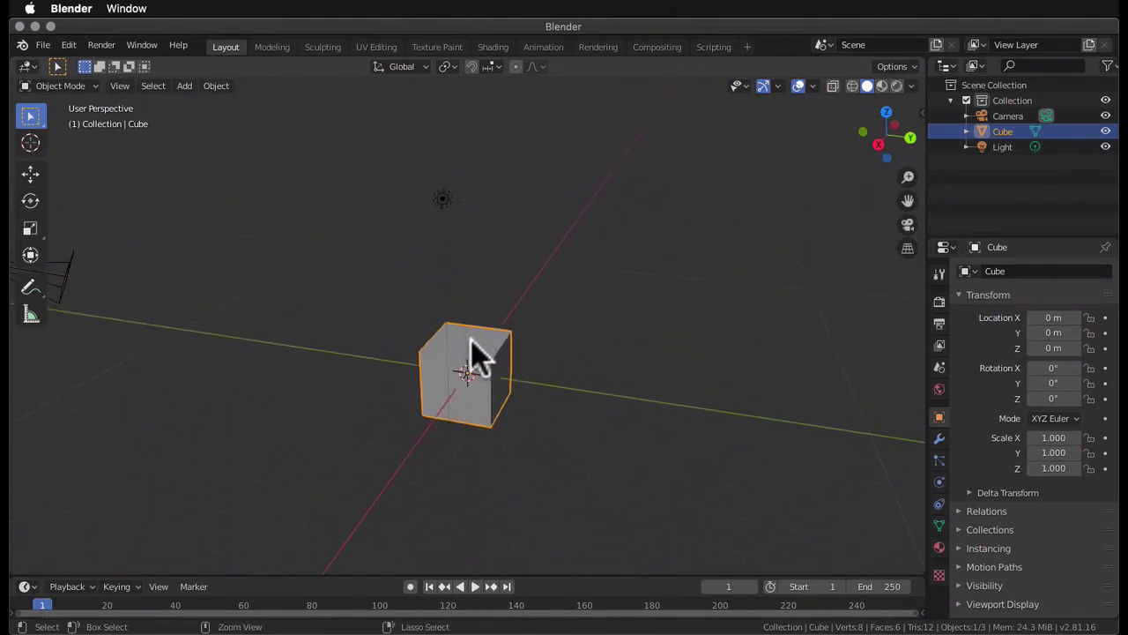
{"action": "scroll", "coordinate": [471, 340], "scroll_direction": "up", "scroll_amount": 5}
{"action": "scroll", "coordinate": [471, 340], "scroll_direction": "down", "scroll_amount": 1}
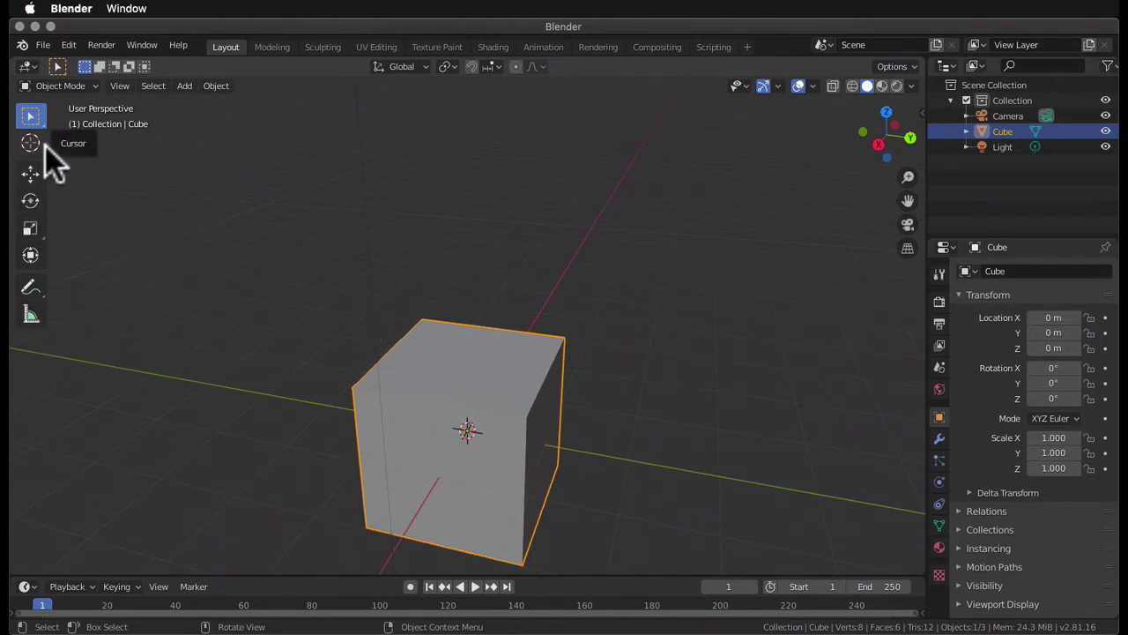
{"action": "key", "text": "Tab"}
{"action": "middle_click_drag", "start_coordinate": [467, 360], "coordinate": [553, 370]}
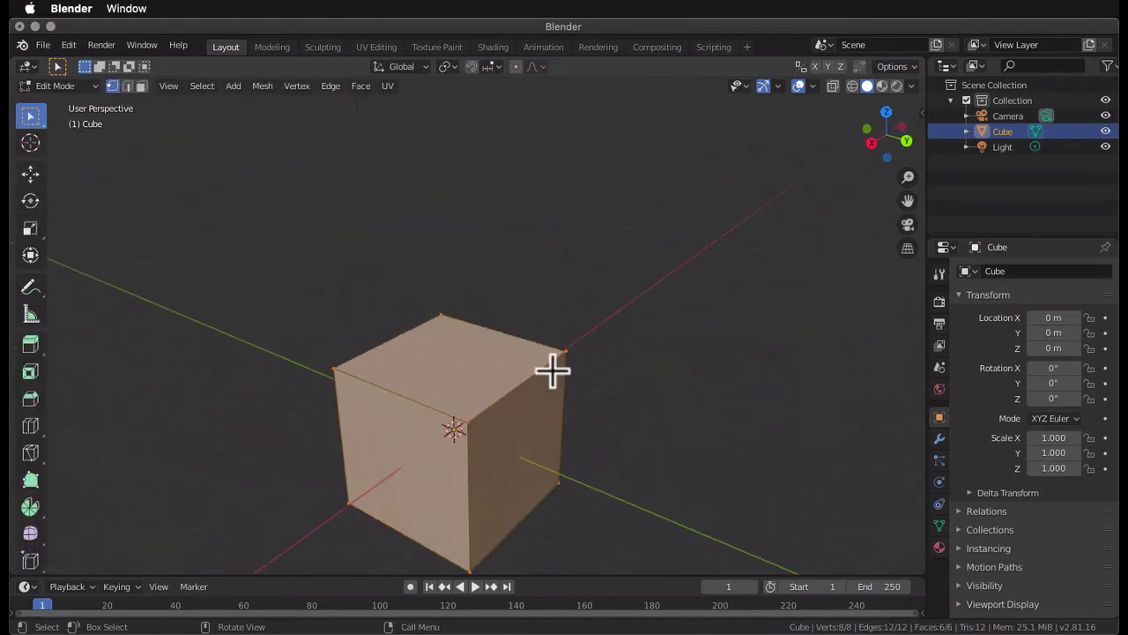
{"action": "left_click", "coordinate": [609, 360]}
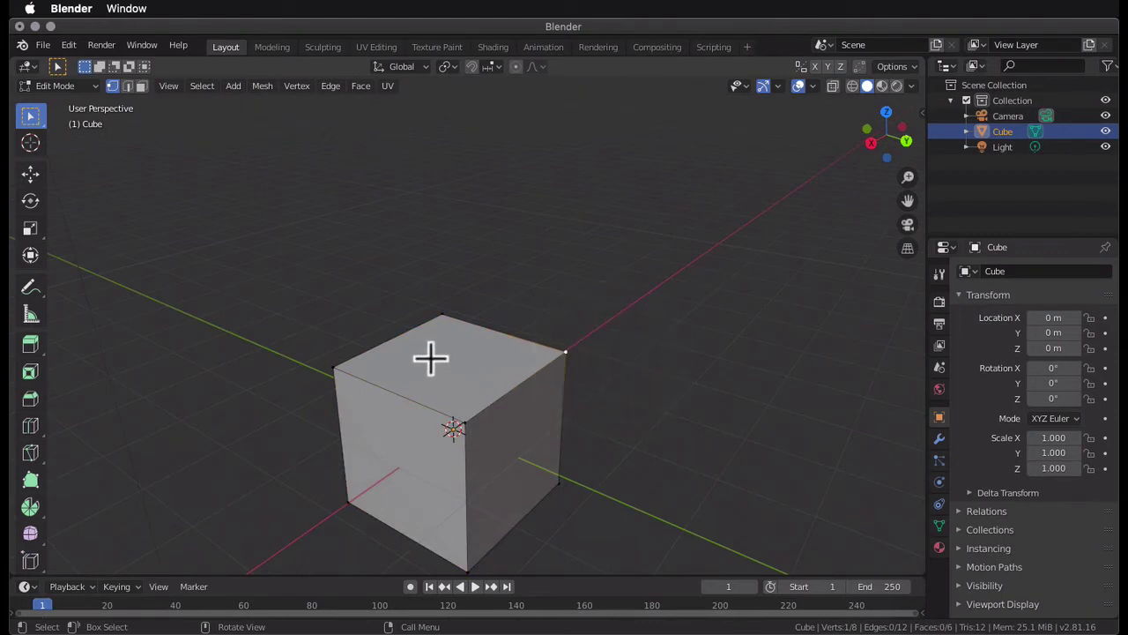
{"action": "middle_click_drag", "start_coordinate": [430, 357], "coordinate": [570, 407]}
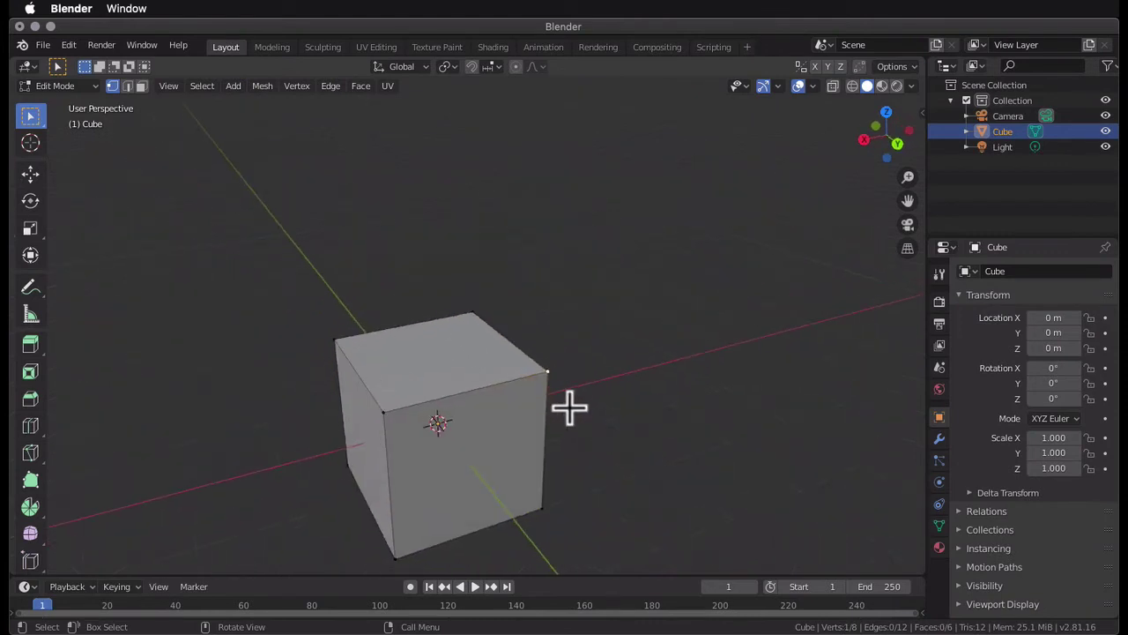
Add a loop cut down the middle of the cube, dividing its top and front faces in half
{"action": "key", "text": "ctrl+r"}
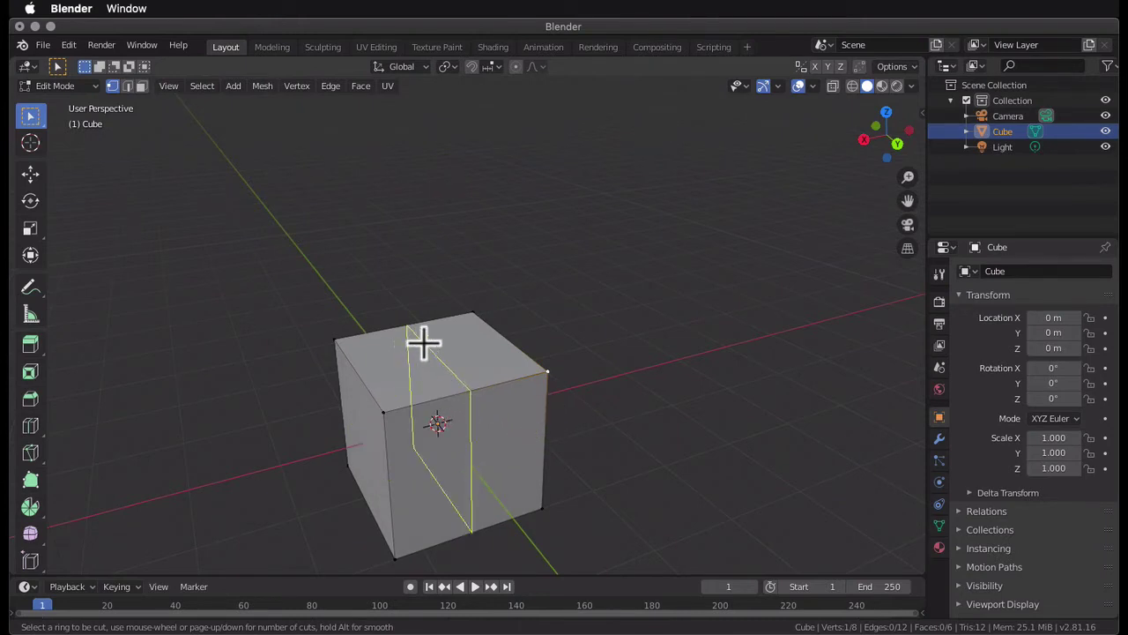
{"action": "left_click", "coordinate": [459, 427]}
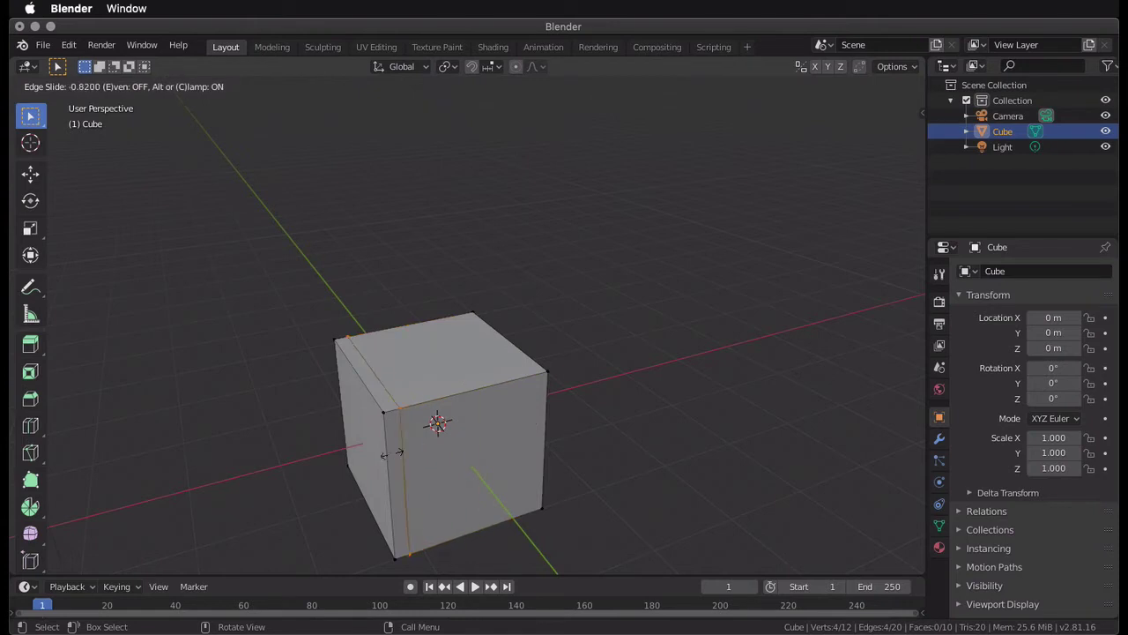
{"action": "left_click", "coordinate": [460, 442]}
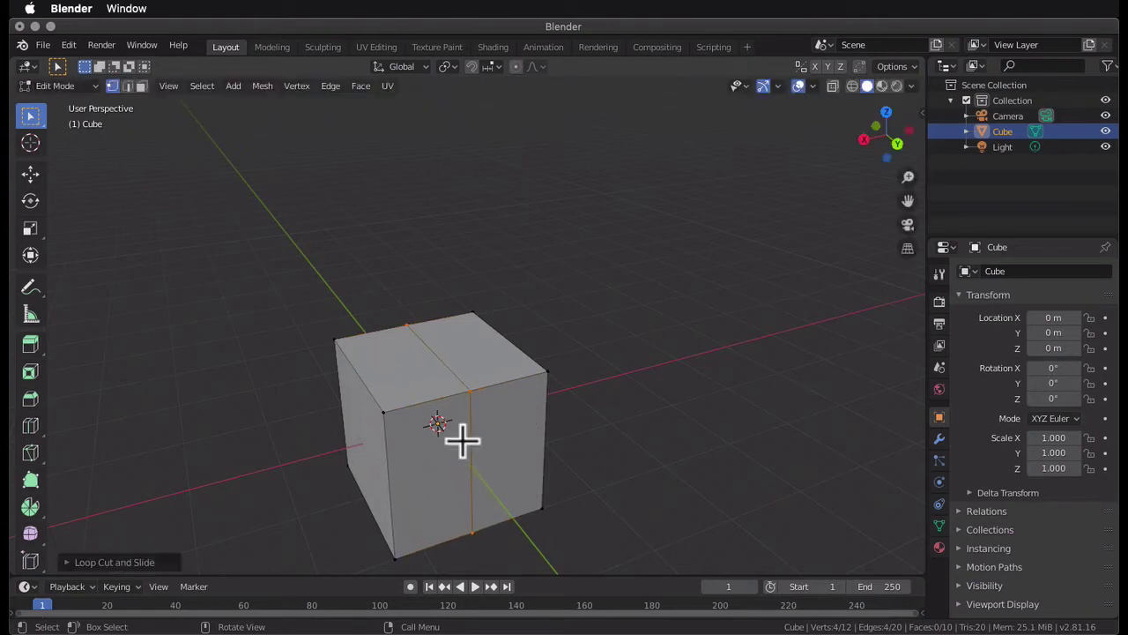
Set the loop cut's number of cuts to 4 in its operator settings and clear the selection
{"action": "left_click", "coordinate": [74, 561]}
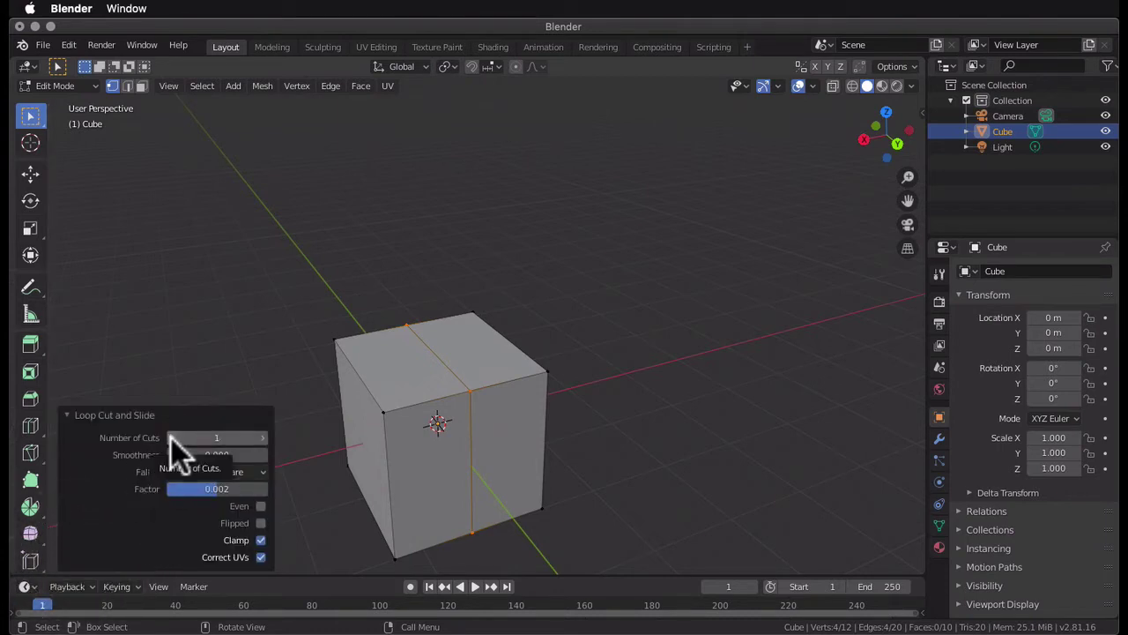
{"action": "left_click", "coordinate": [264, 437]}
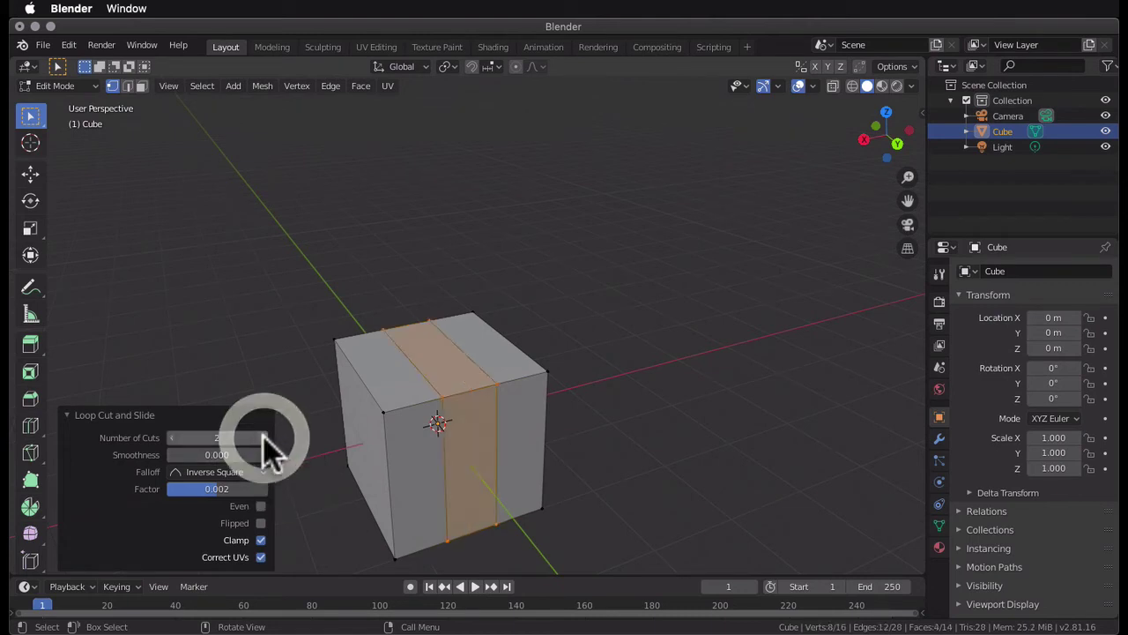
{"action": "left_click", "coordinate": [264, 437]}
{"action": "left_click", "coordinate": [264, 437]}
{"action": "left_click", "coordinate": [263, 437]}
{"action": "left_click", "coordinate": [264, 437]}
{"action": "left_click", "coordinate": [173, 437]}
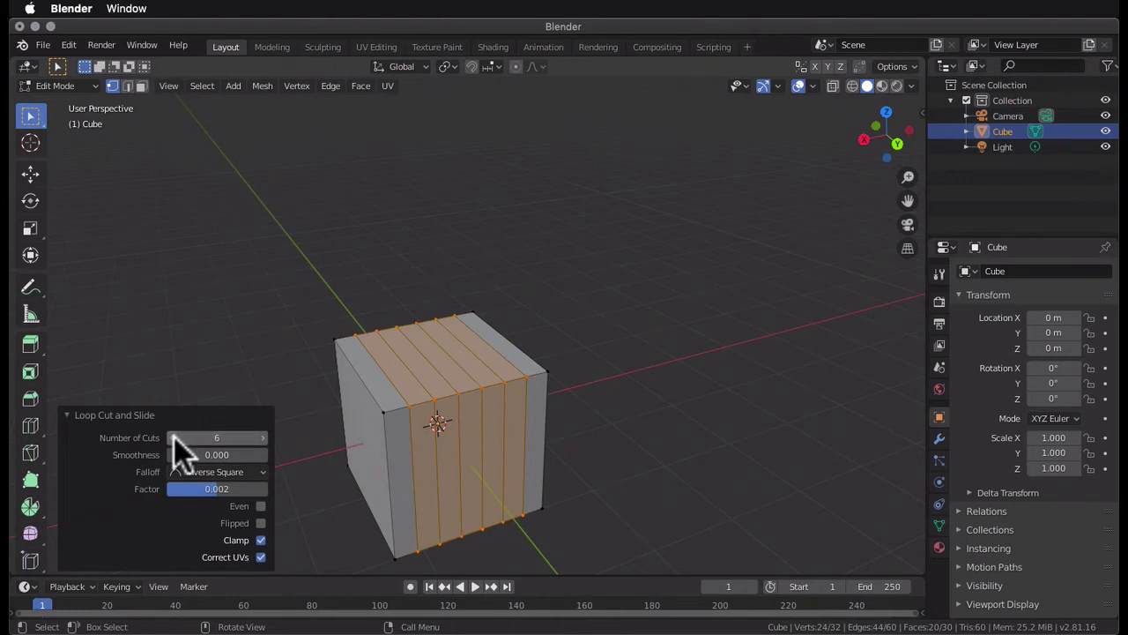
{"action": "left_click", "coordinate": [173, 437]}
{"action": "left_click", "coordinate": [173, 437]}
{"action": "left_click", "coordinate": [172, 437]}
{"action": "left_click", "coordinate": [263, 437]}
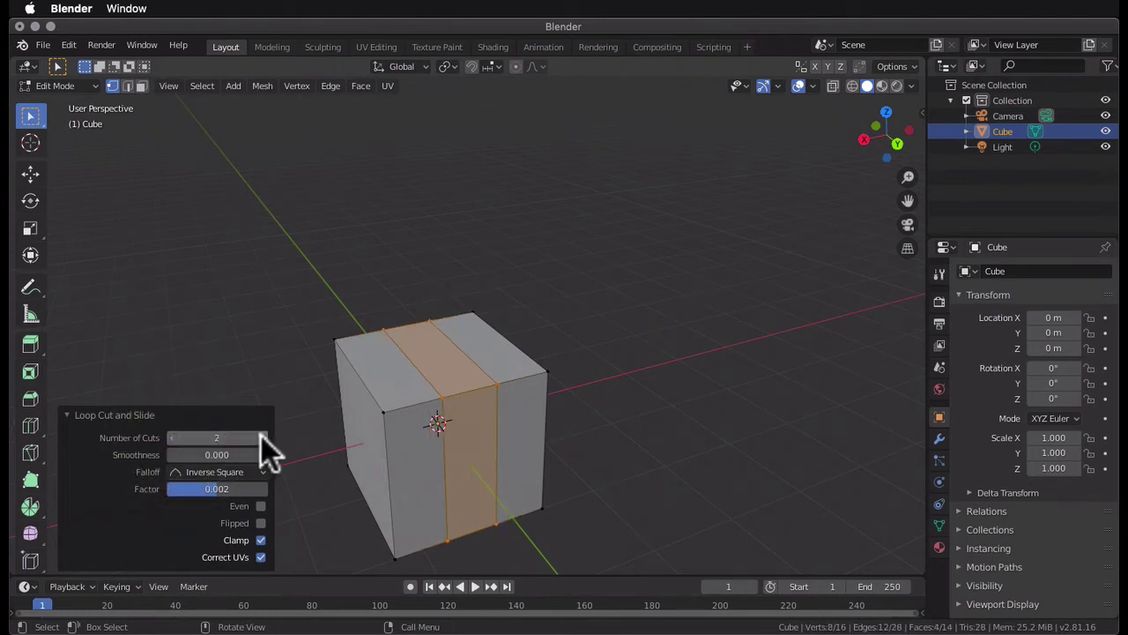
{"action": "left_click", "coordinate": [263, 437]}
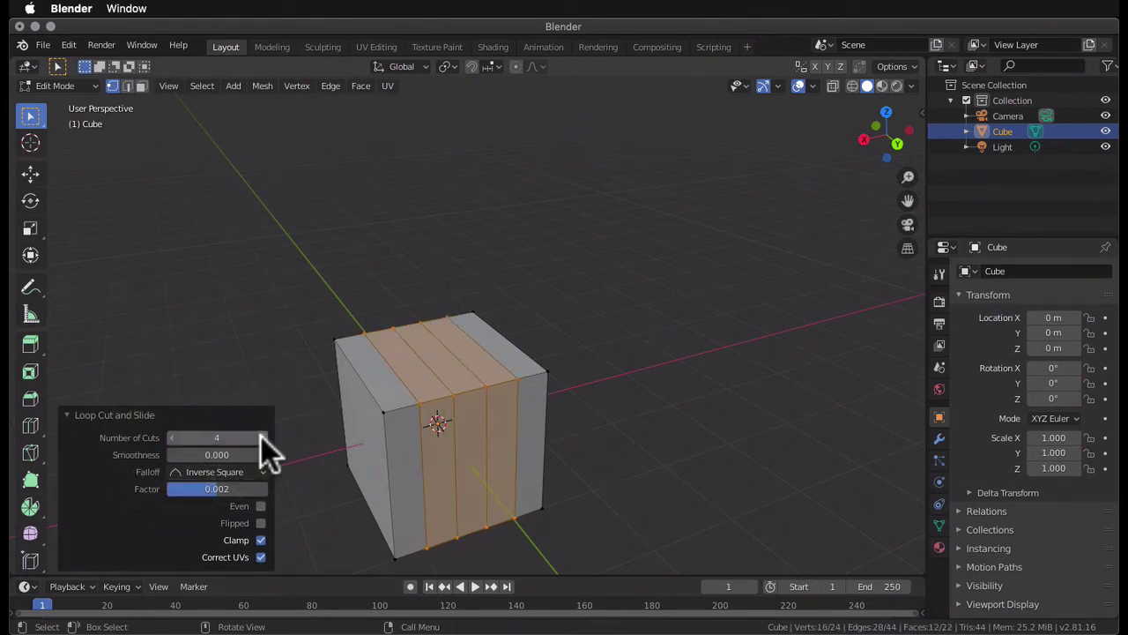
{"action": "left_click", "coordinate": [290, 385]}
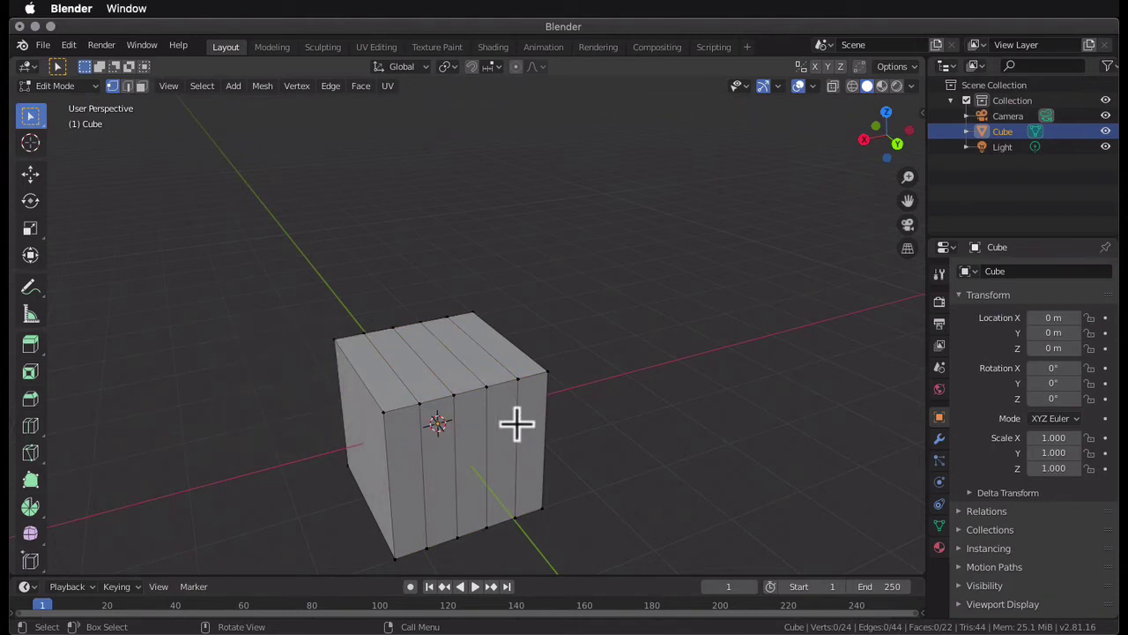
Extrude the middle strip face on top of the cube upward by about 1.58 m
{"action": "middle_click_drag", "start_coordinate": [517, 424], "coordinate": [517, 424]}
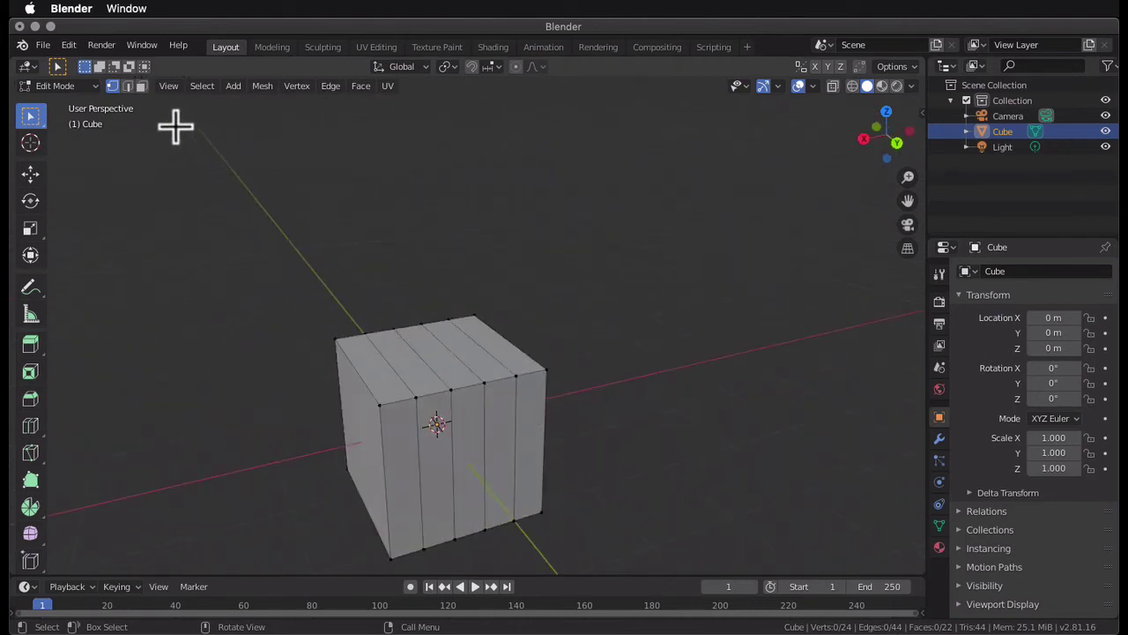
{"action": "left_click", "coordinate": [140, 86]}
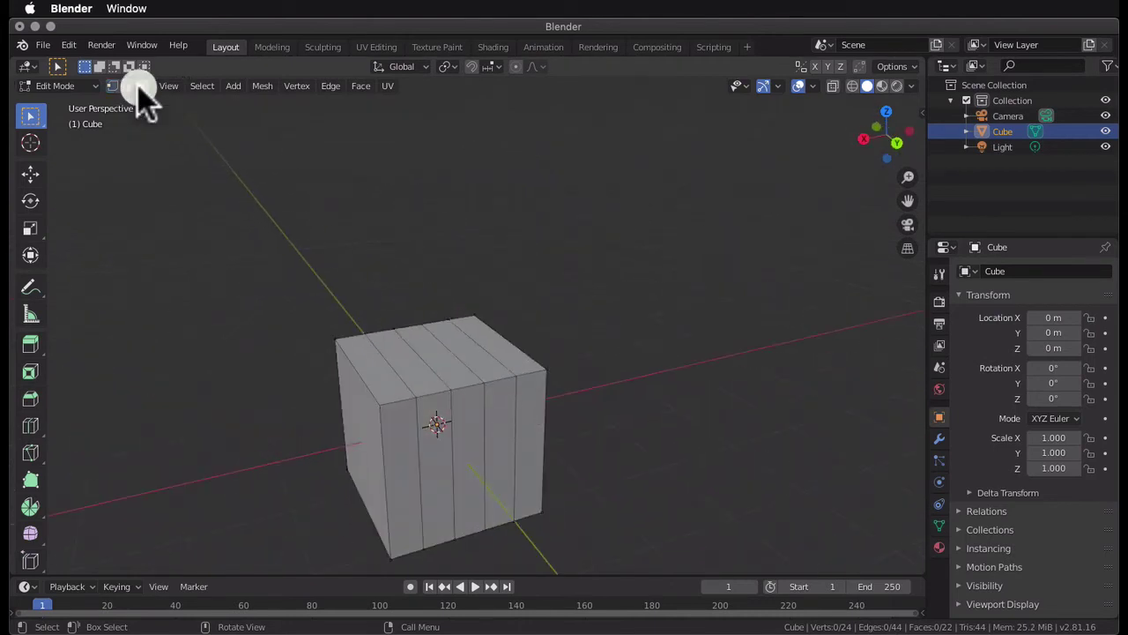
{"action": "left_click", "coordinate": [447, 359]}
{"action": "key", "text": "e"}
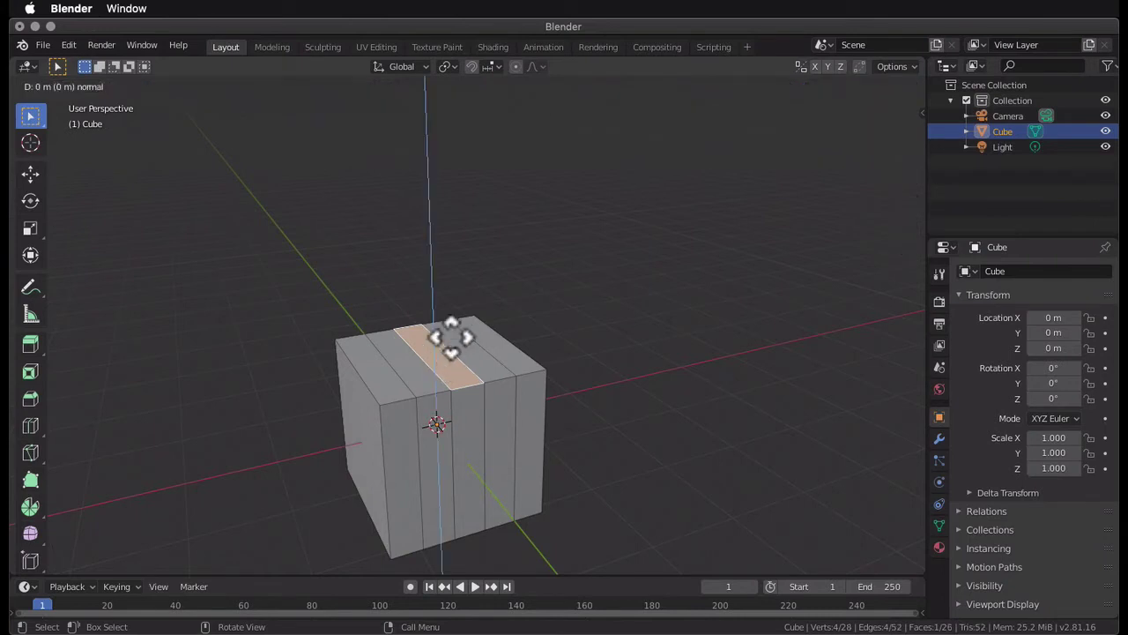
{"action": "left_click", "coordinate": [443, 231]}
Add 2 horizontal loop cuts around the extruded upright slab with a slide factor of about -0.139, and clear the selection
{"action": "middle_click_drag", "start_coordinate": [458, 282], "coordinate": [481, 286]}
{"action": "key", "text": "ctrl+r"}
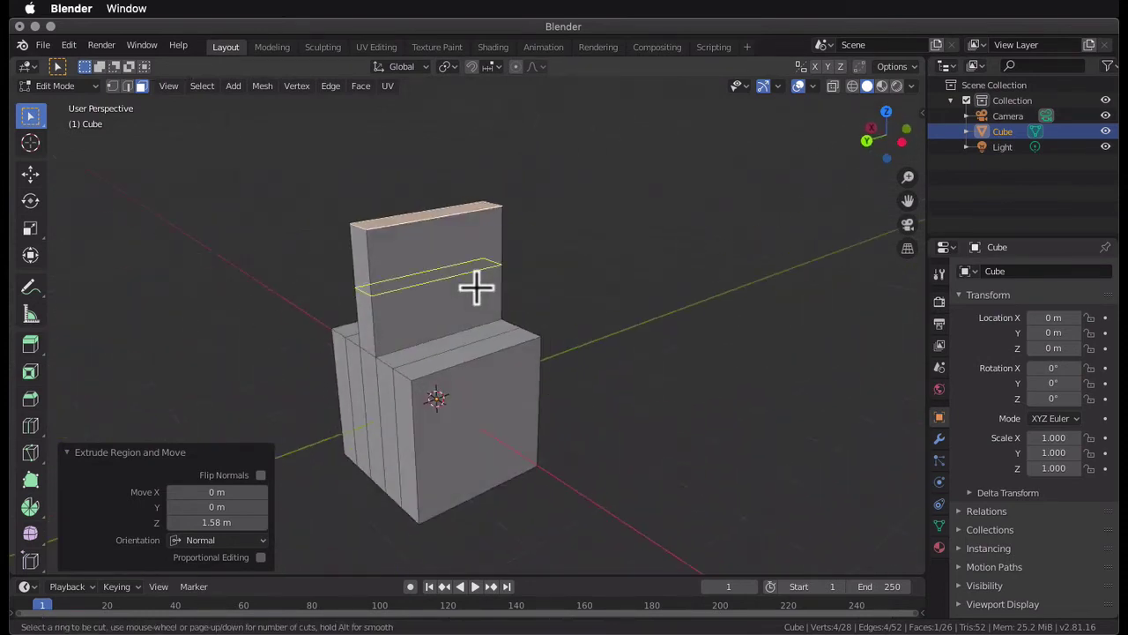
{"action": "left_click", "coordinate": [475, 286]}
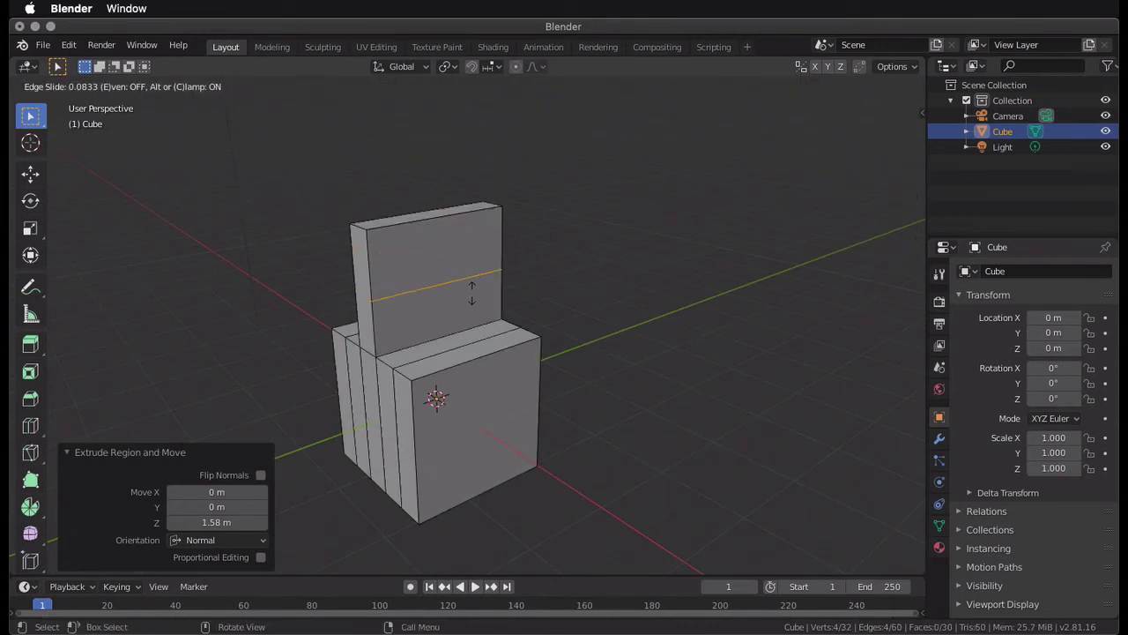
{"action": "left_click", "coordinate": [440, 297]}
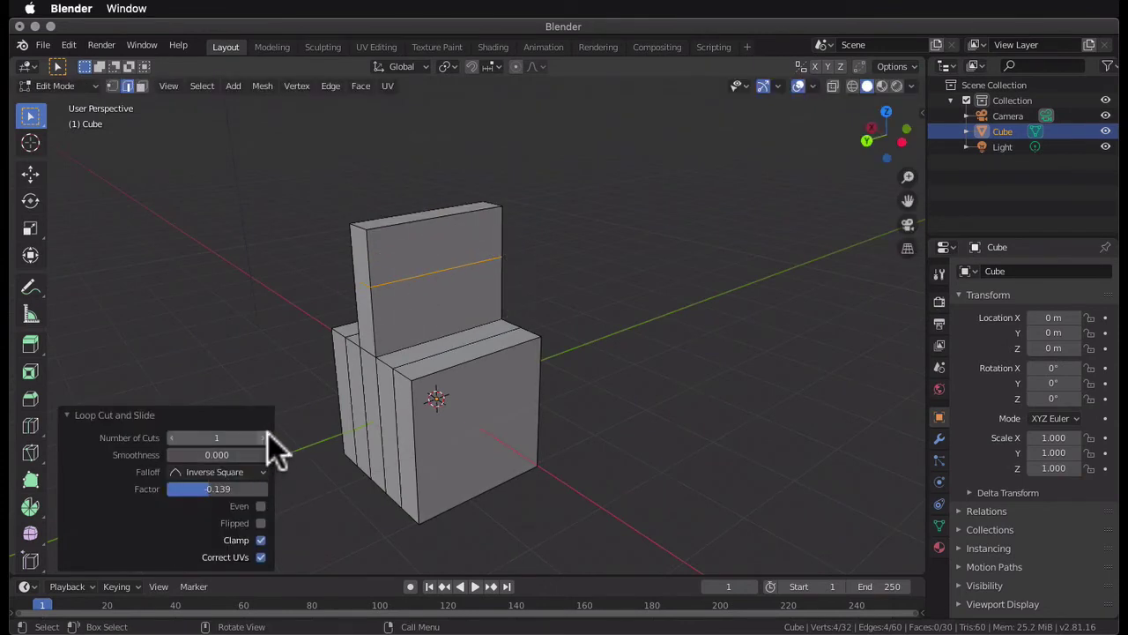
{"action": "left_click", "coordinate": [263, 435]}
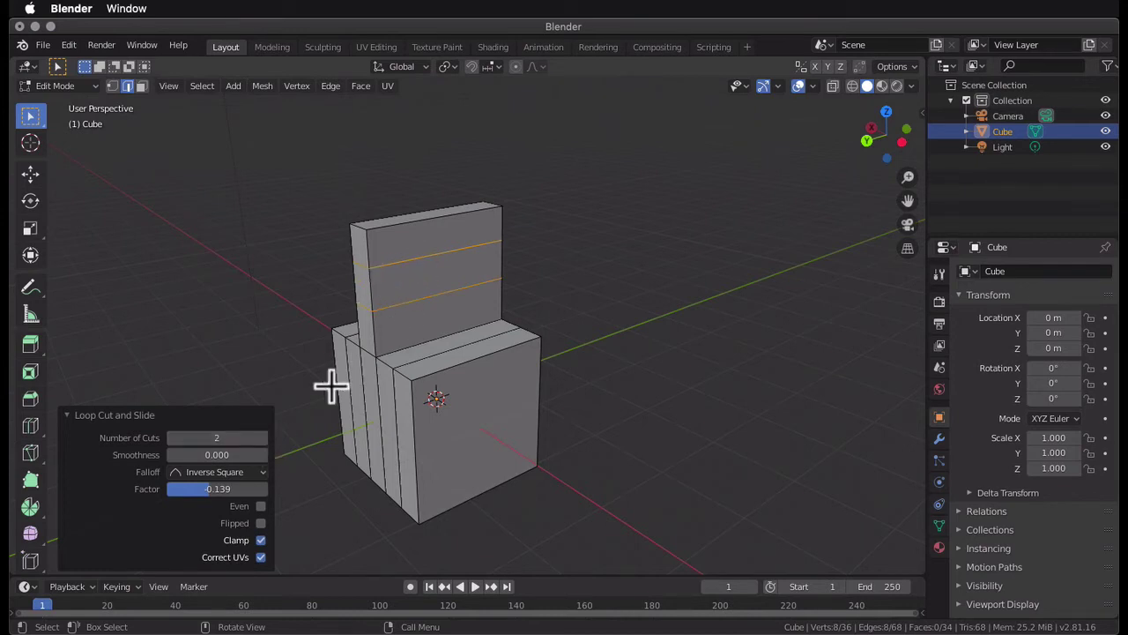
{"action": "left_click", "coordinate": [273, 341]}
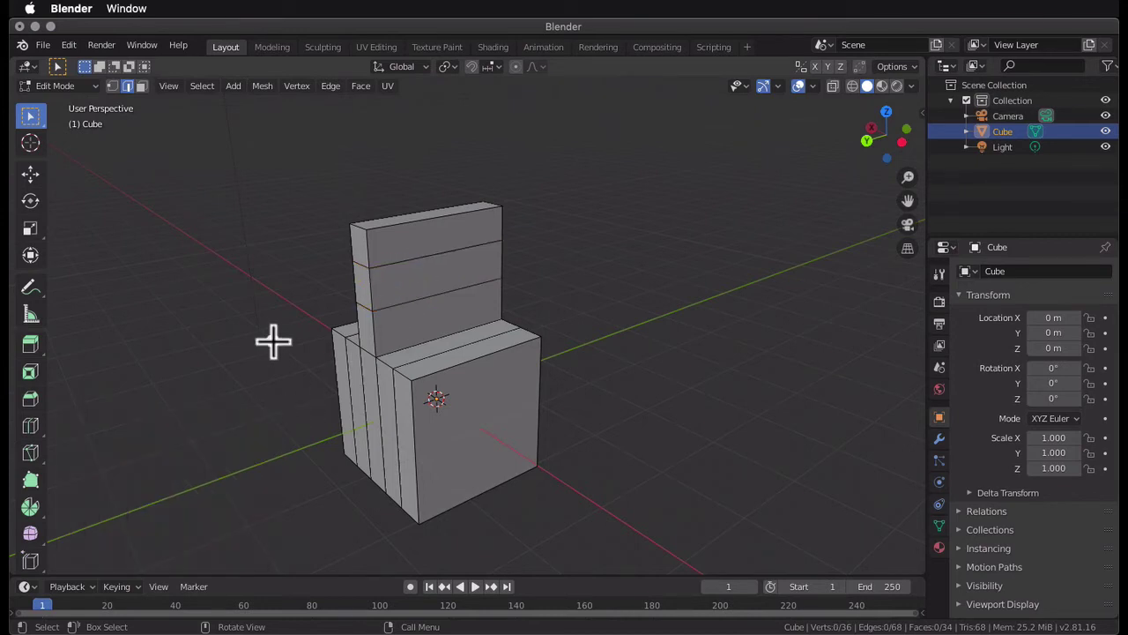
Extrude the middle face on the slab's broad side outward by about 0.93 m
{"action": "scroll", "coordinate": [446, 315], "scroll_direction": "left", "scroll_amount": 10}
{"action": "scroll", "coordinate": [446, 315], "scroll_direction": "right", "scroll_amount": 10}
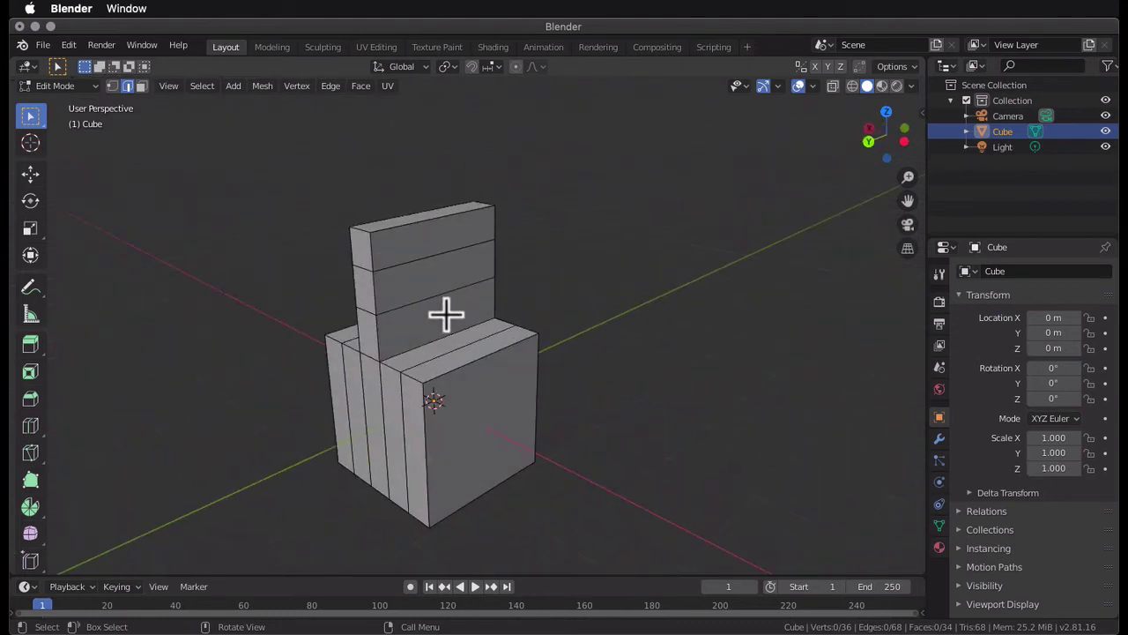
{"action": "left_click", "coordinate": [141, 85]}
{"action": "left_click", "coordinate": [408, 277]}
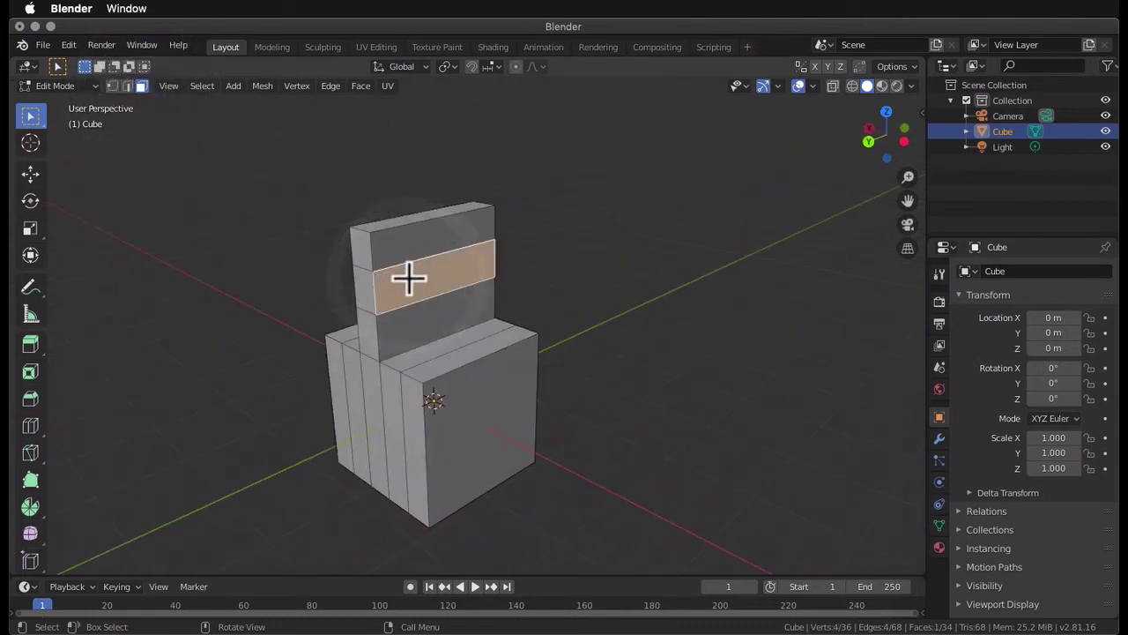
{"action": "key", "text": "e"}
{"action": "left_click", "coordinate": [471, 282]}
{"action": "scroll", "coordinate": [471, 283], "scroll_direction": "right", "scroll_amount": 15}
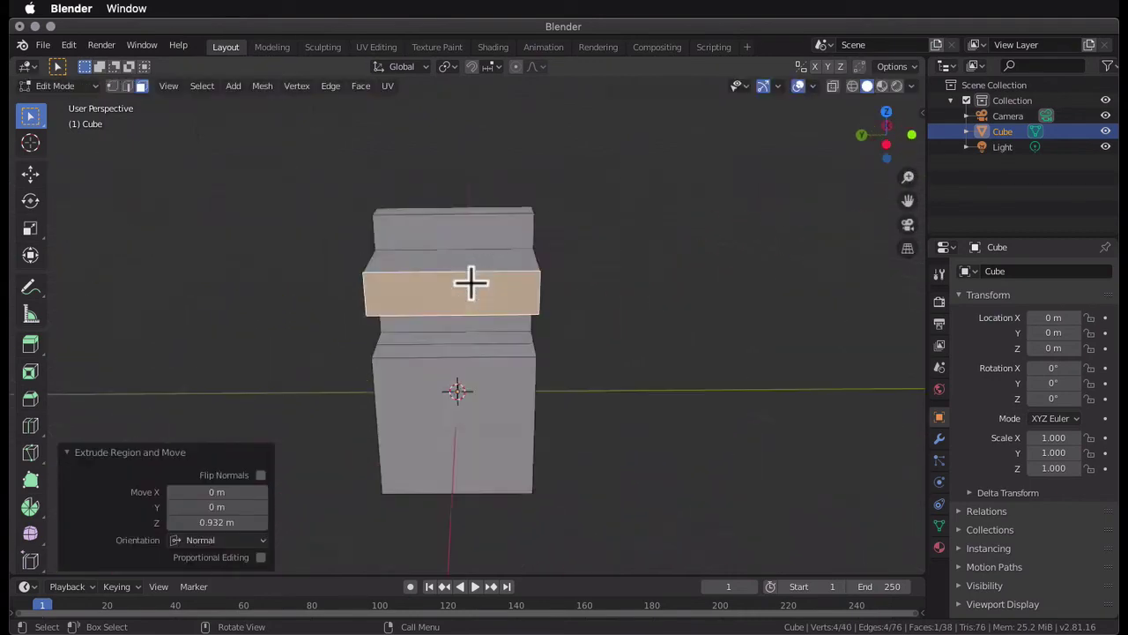
Extrude the middle face on the slab's opposite broad side outward by about 0.61 m and clear the selection
{"action": "left_click", "coordinate": [470, 286]}
{"action": "scroll", "coordinate": [469, 285], "scroll_direction": "right", "scroll_amount": 3}
{"action": "scroll", "coordinate": [470, 285], "scroll_direction": "right", "scroll_amount": 10}
{"action": "key", "text": "e"}
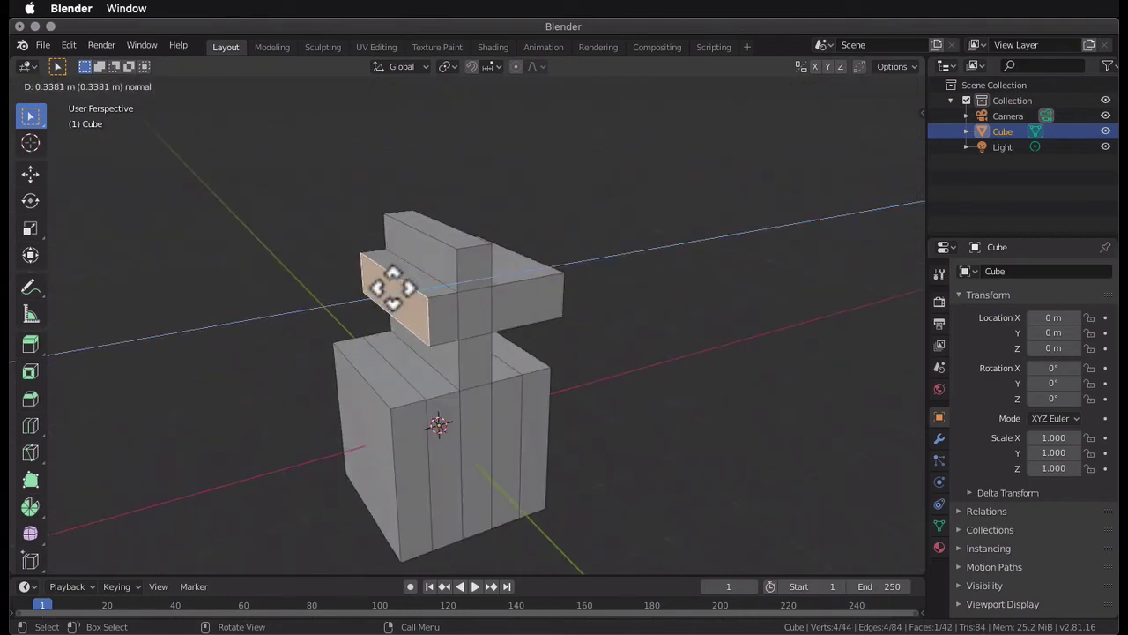
{"action": "left_click", "coordinate": [418, 287]}
{"action": "scroll", "coordinate": [418, 289], "scroll_direction": "right", "scroll_amount": 3}
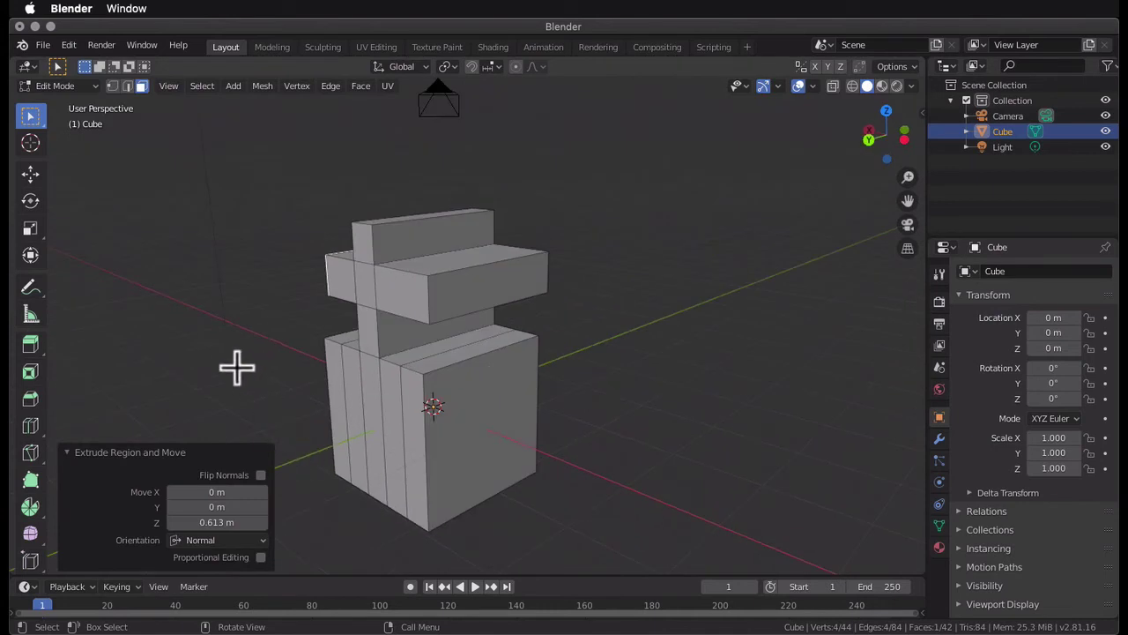
{"action": "left_click", "coordinate": [235, 365]}
Add a UV sphere to the cube's mesh while staying in Edit Mode
{"action": "scroll", "coordinate": [308, 388], "scroll_direction": "right", "scroll_amount": 10}
{"action": "scroll", "coordinate": [311, 389], "scroll_direction": "right", "scroll_amount": 20}
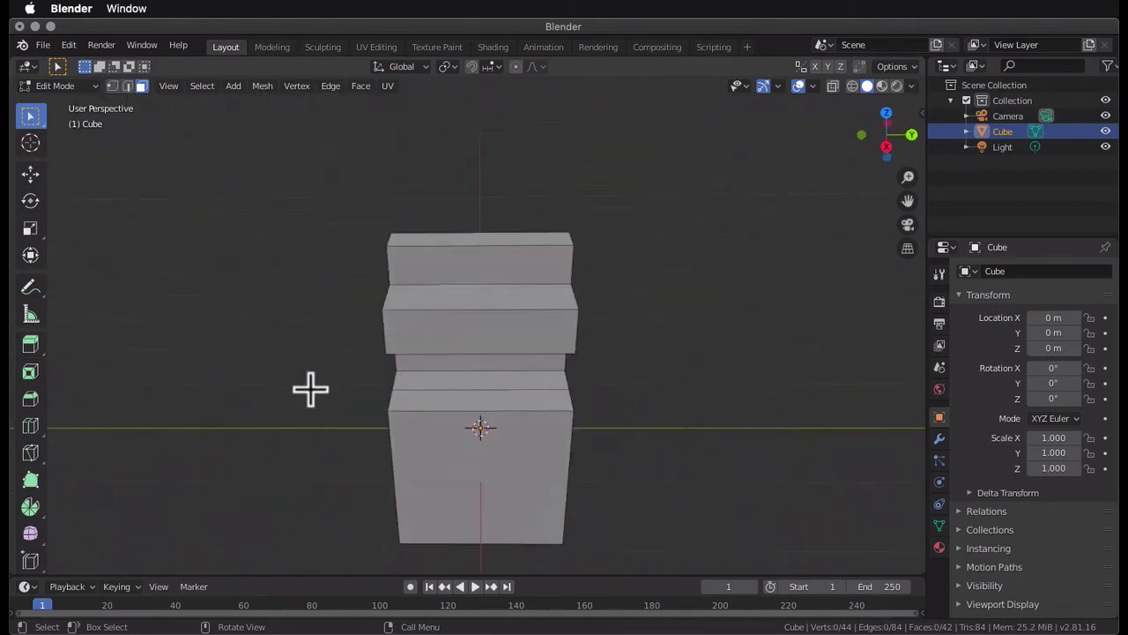
{"action": "scroll", "coordinate": [311, 388], "scroll_direction": "down", "scroll_amount": 5}
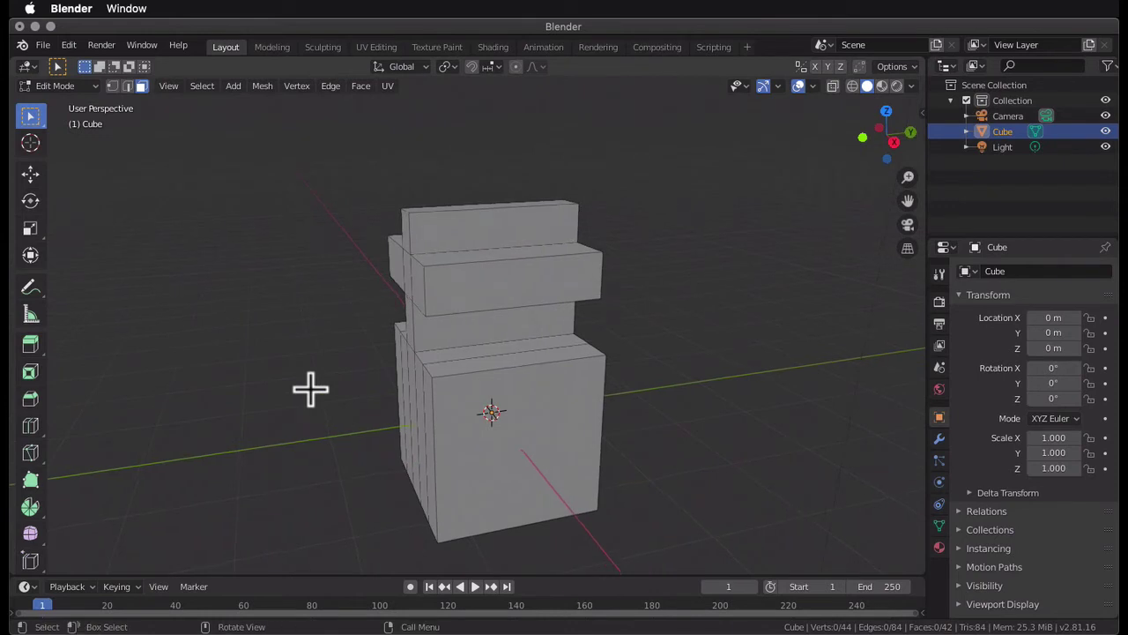
{"action": "scroll", "coordinate": [311, 389], "scroll_direction": "down", "scroll_amount": 4}
{"action": "scroll", "coordinate": [473, 380], "scroll_direction": "right", "scroll_amount": 10}
{"action": "scroll", "coordinate": [473, 379], "scroll_direction": "right", "scroll_amount": 8}
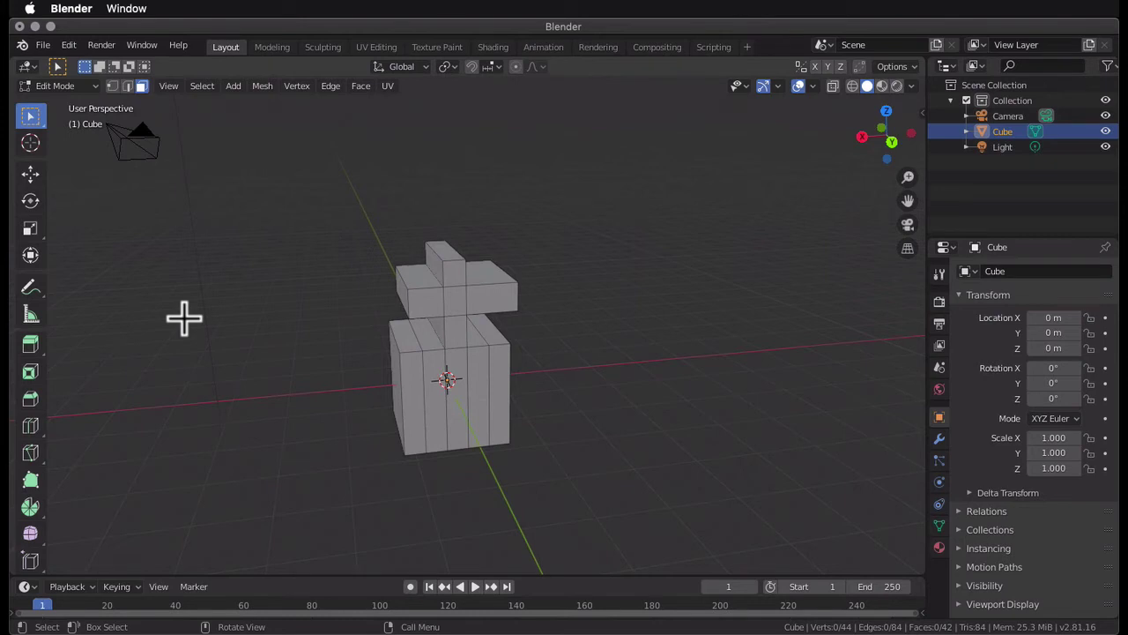
{"action": "key", "text": "shift+a"}
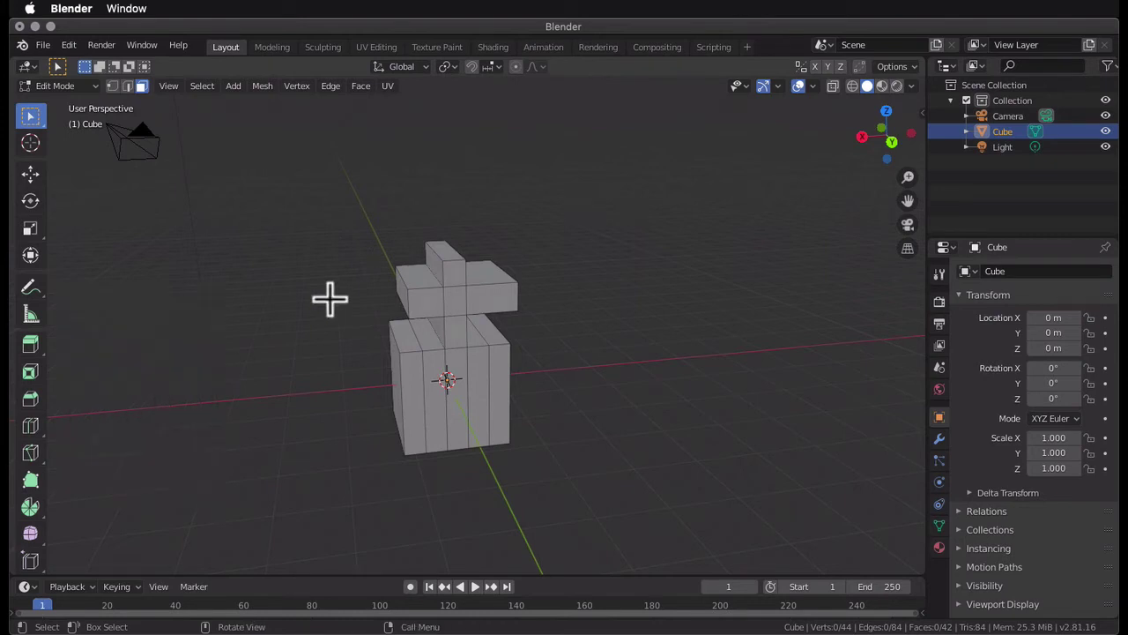
{"action": "left_click", "coordinate": [330, 299]}
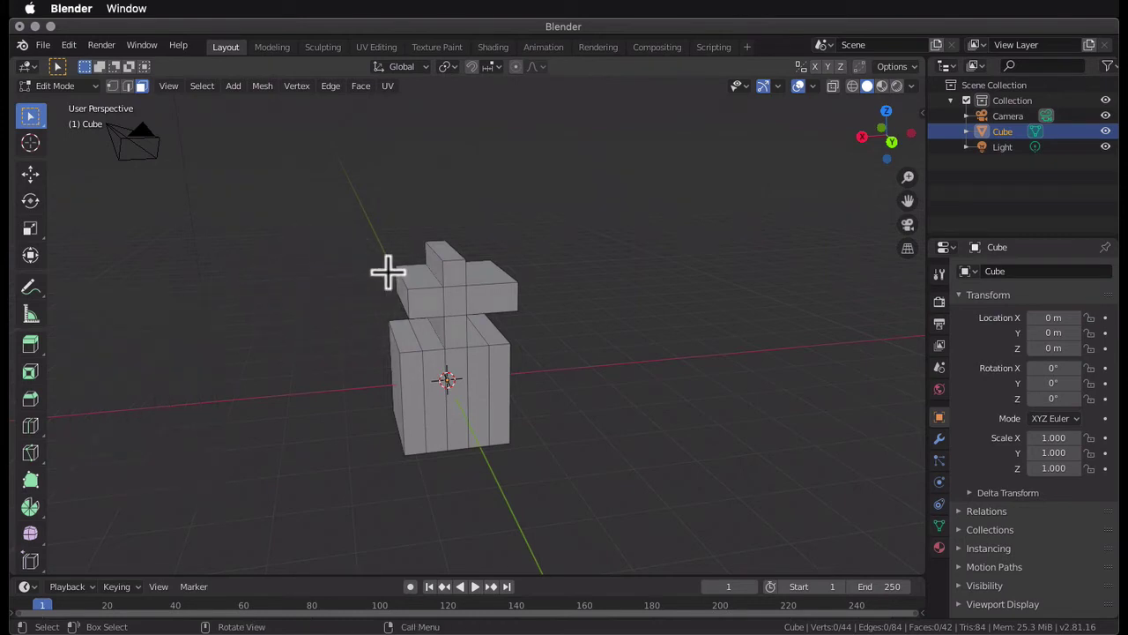
{"action": "key", "text": "shift+a"}
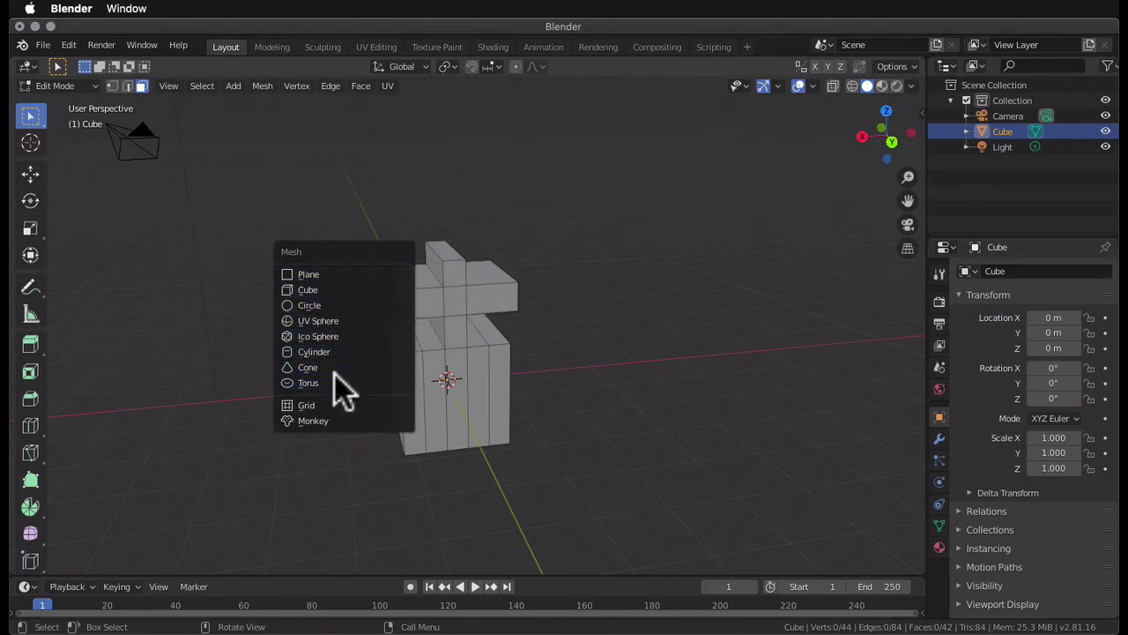
{"action": "left_click", "coordinate": [334, 322]}
{"action": "left_click", "coordinate": [335, 323]}
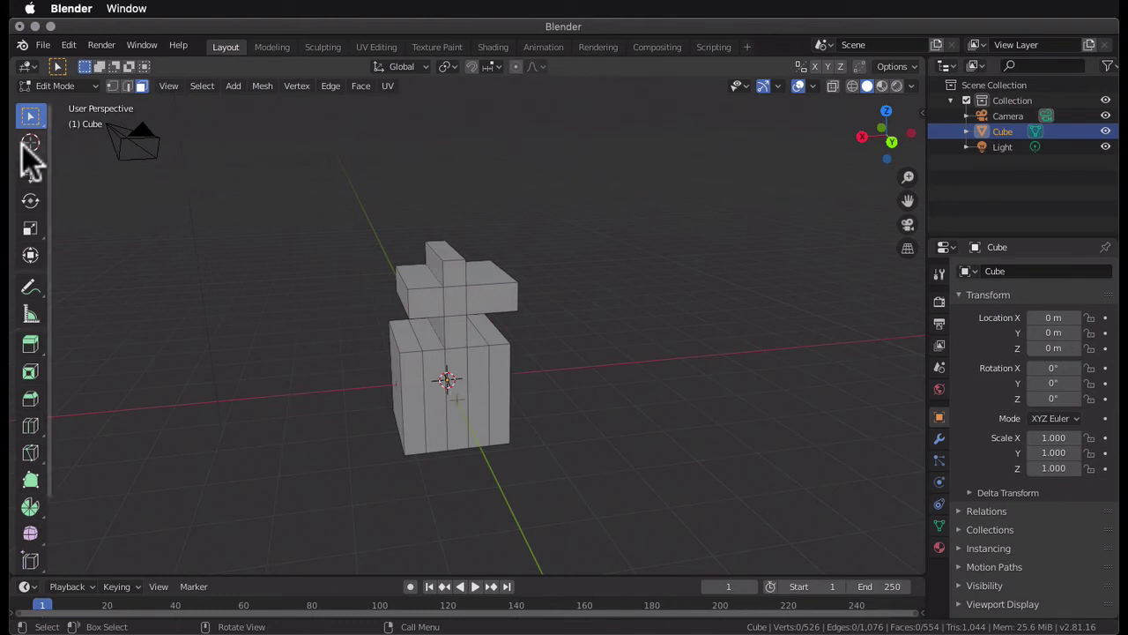
Inspect the cube mesh from several sides to see where the added sphere sits
{"action": "mouse_move", "coordinate": [473, 382]}
{"action": "middle_mouse_down"}
{"action": "mouse_move", "coordinate": [444, 373]}
{"action": "mouse_move", "coordinate": [454, 386]}
{"action": "middle_mouse_up"}
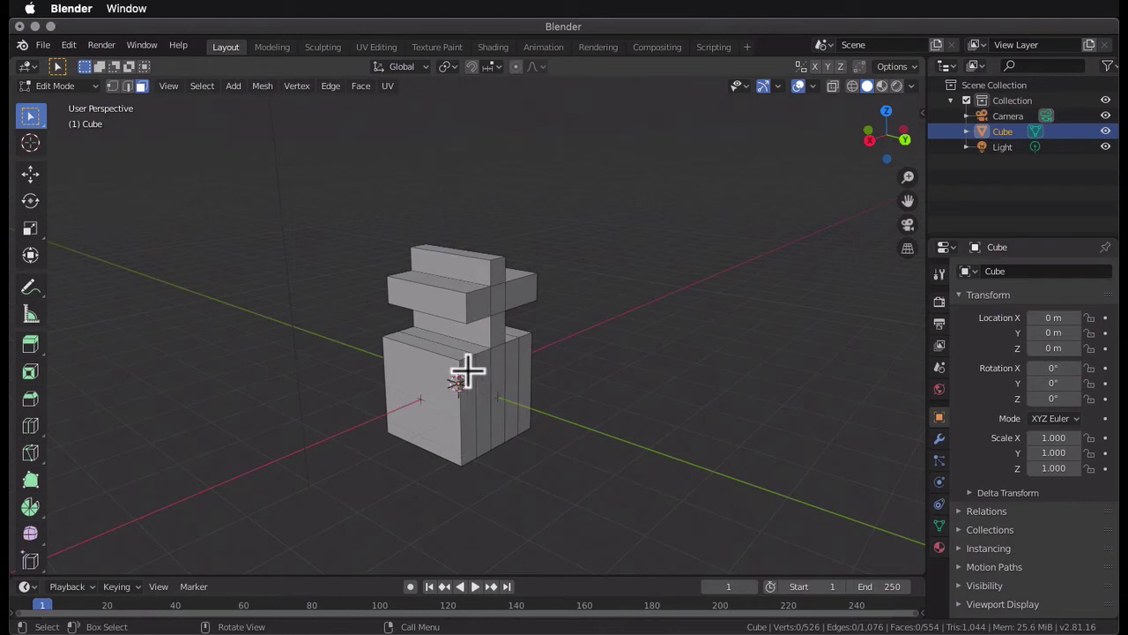
{"action": "middle_click_drag", "start_coordinate": [461, 379], "coordinate": [329, 300]}
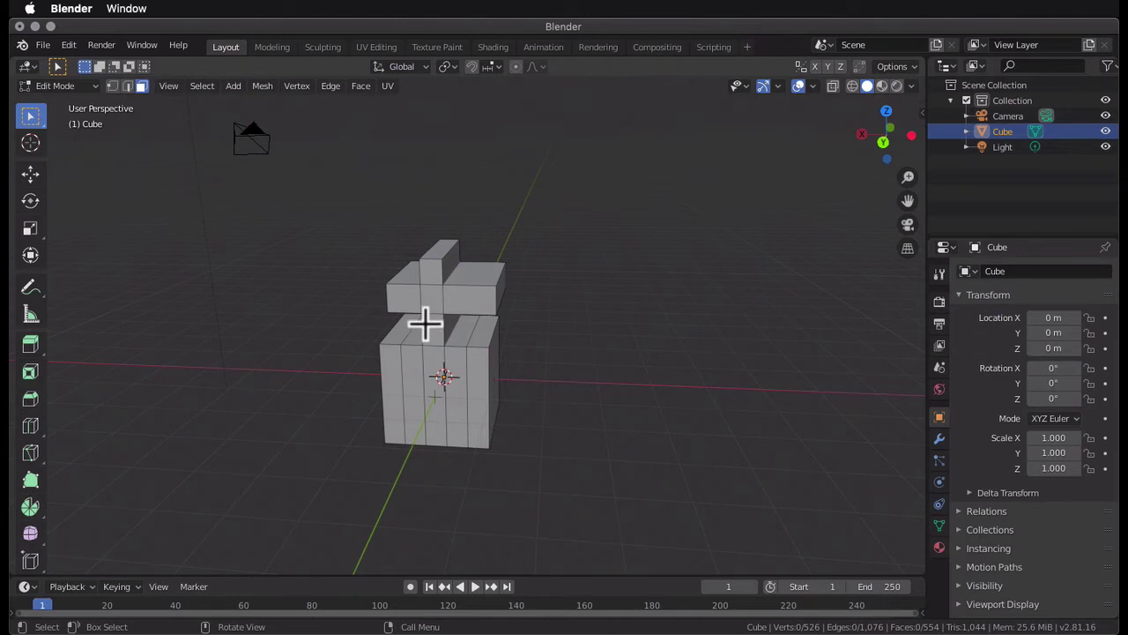
{"action": "scroll", "coordinate": [499, 370], "scroll_direction": "right", "scroll_amount": 10}
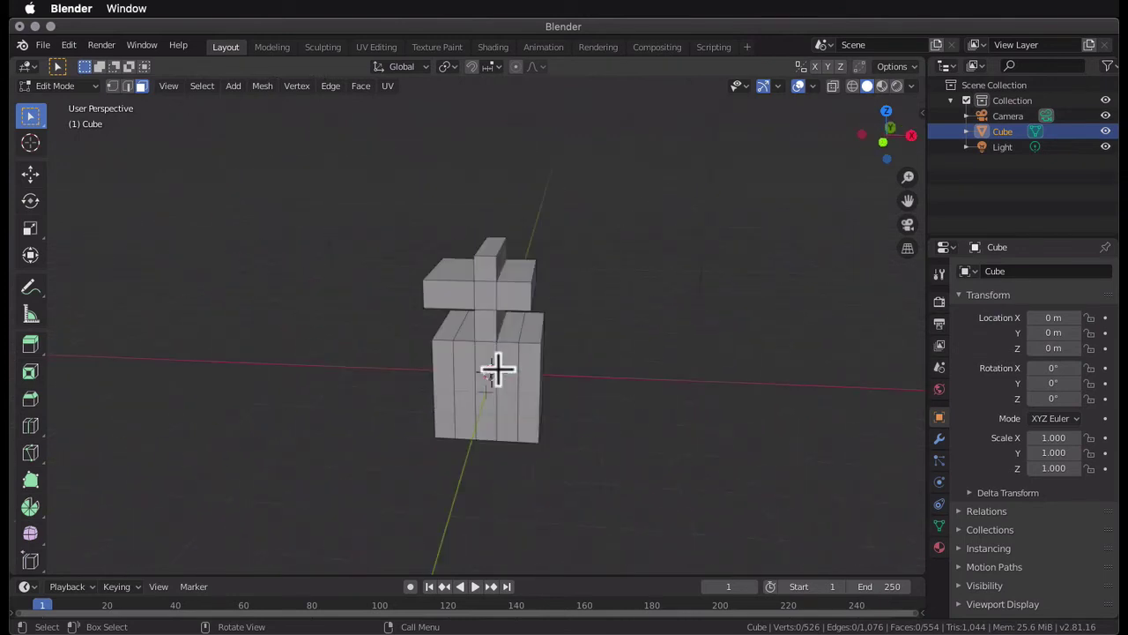
{"action": "scroll", "coordinate": [498, 370], "scroll_direction": "right", "scroll_amount": 10}
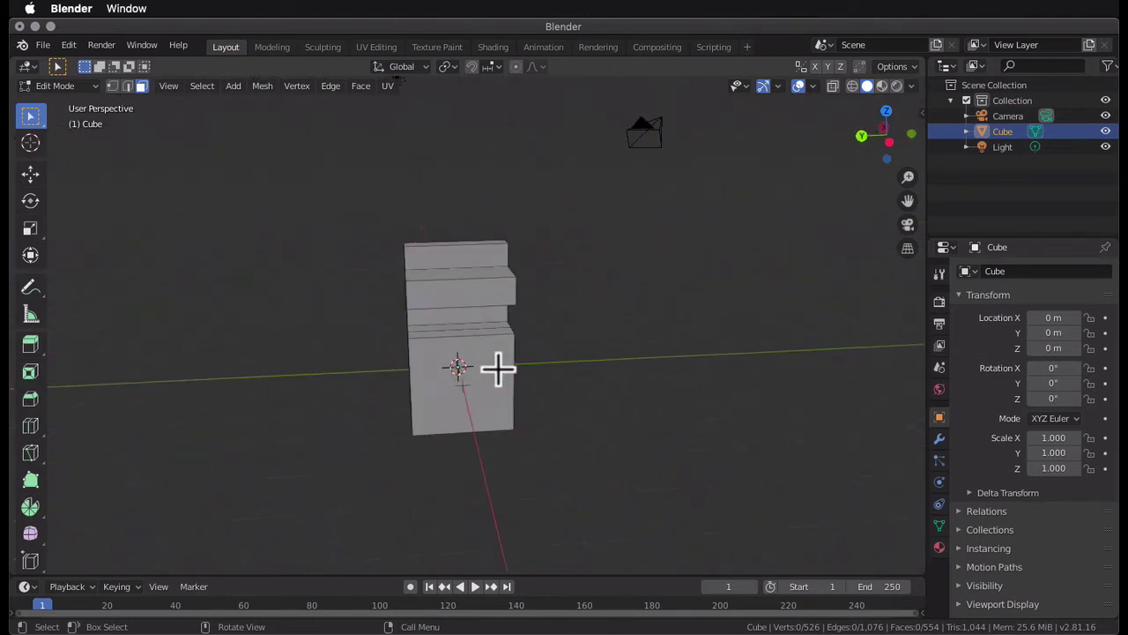
{"action": "scroll", "coordinate": [499, 370], "scroll_direction": "right", "scroll_amount": 10}
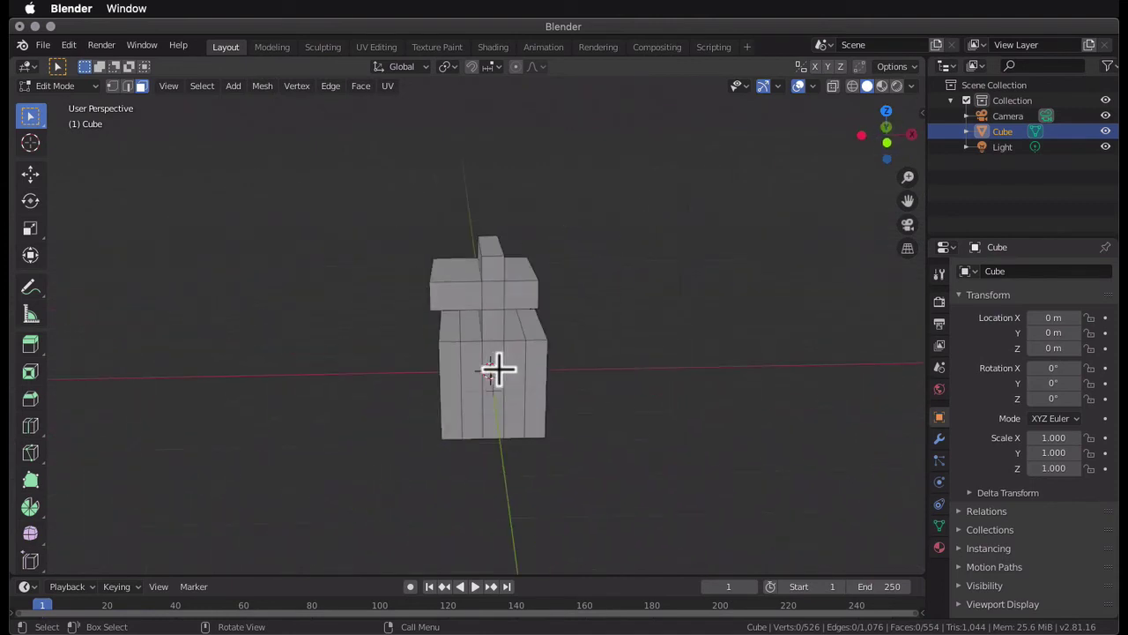
{"action": "scroll", "coordinate": [499, 370], "scroll_direction": "right", "scroll_amount": 10}
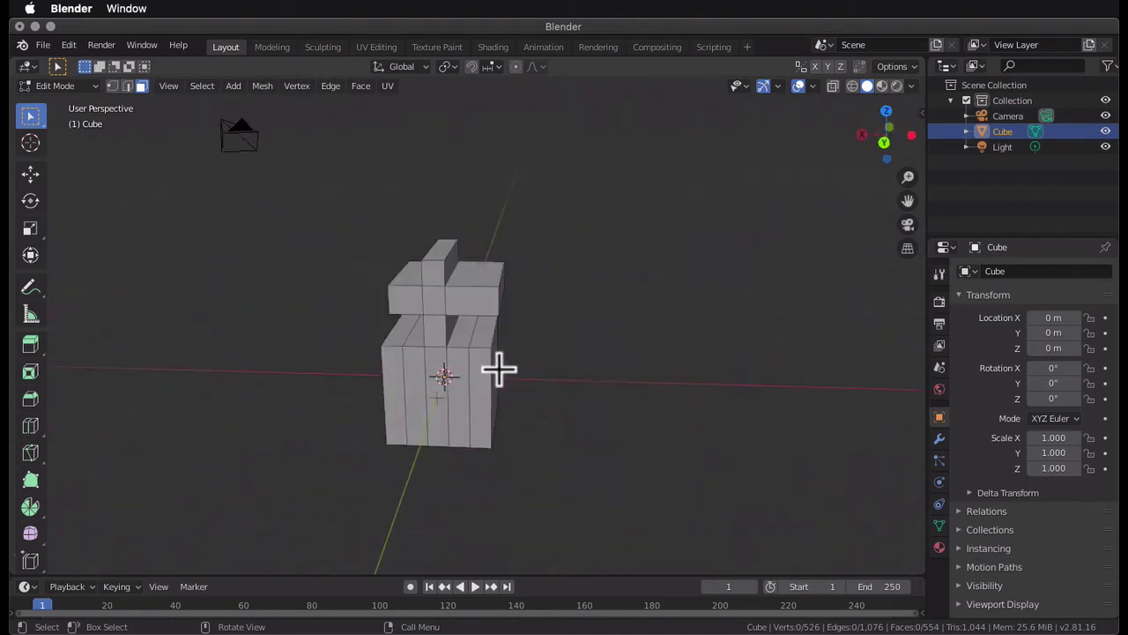
{"action": "scroll", "coordinate": [498, 370], "scroll_direction": "right", "scroll_amount": 5}
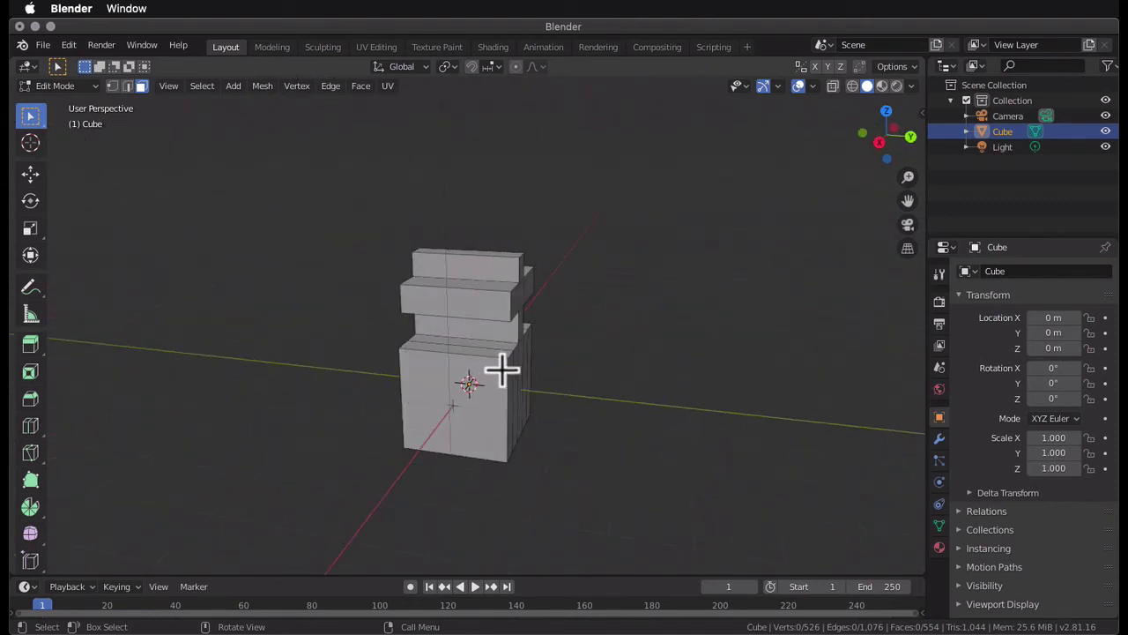
{"action": "scroll", "coordinate": [501, 370], "scroll_direction": "right", "scroll_amount": 5}
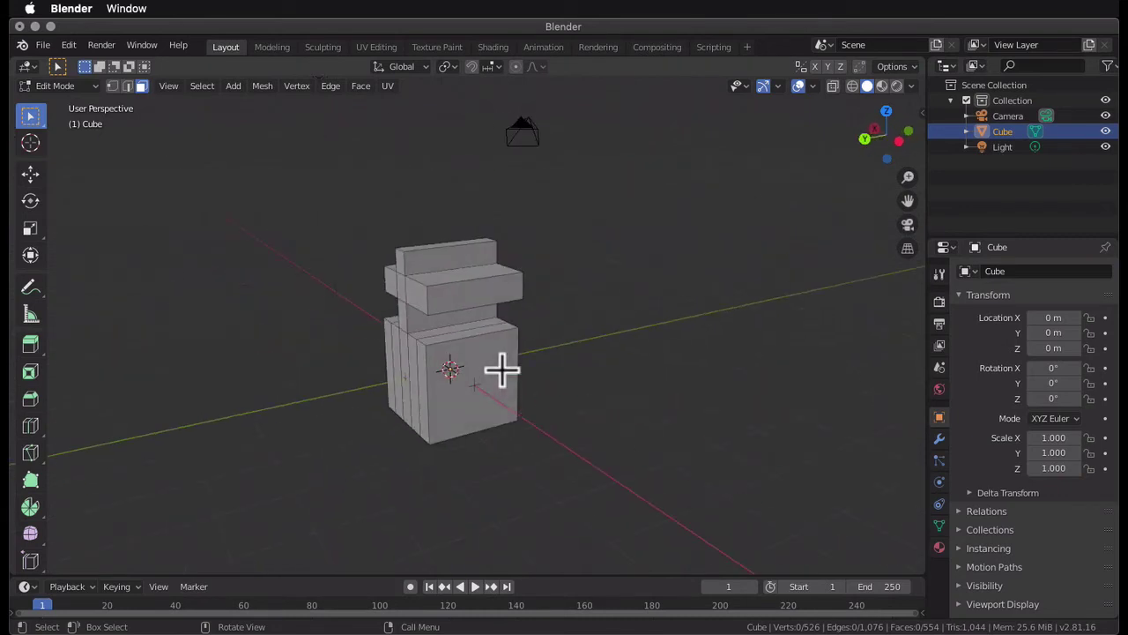
Add a separate UV sphere at the world origin in Object Mode, with 32 segments, 16 rings and a 1 m radius
{"action": "left_click", "coordinate": [458, 340]}
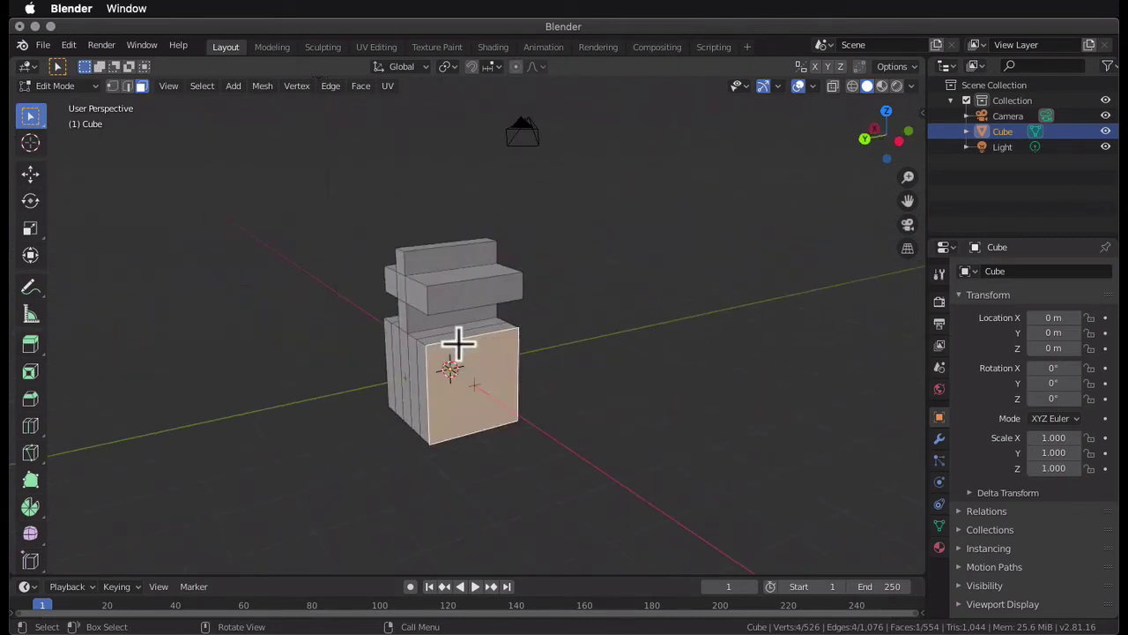
{"action": "left_click", "coordinate": [139, 198]}
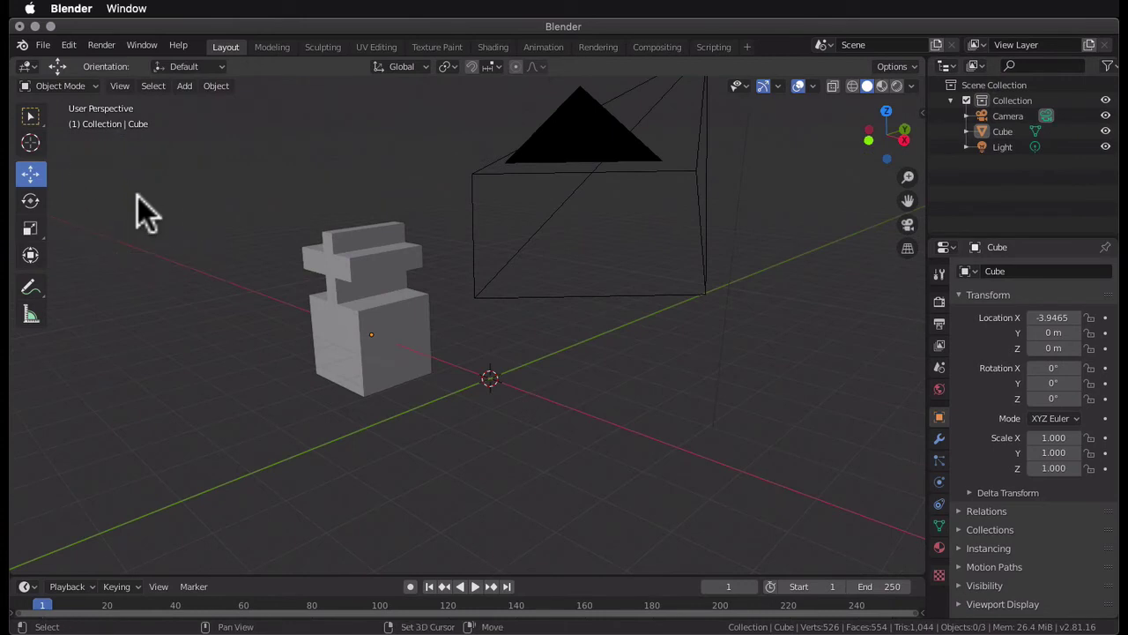
{"action": "key", "text": "shift+a"}
{"action": "mouse_move", "coordinate": [138, 195]}
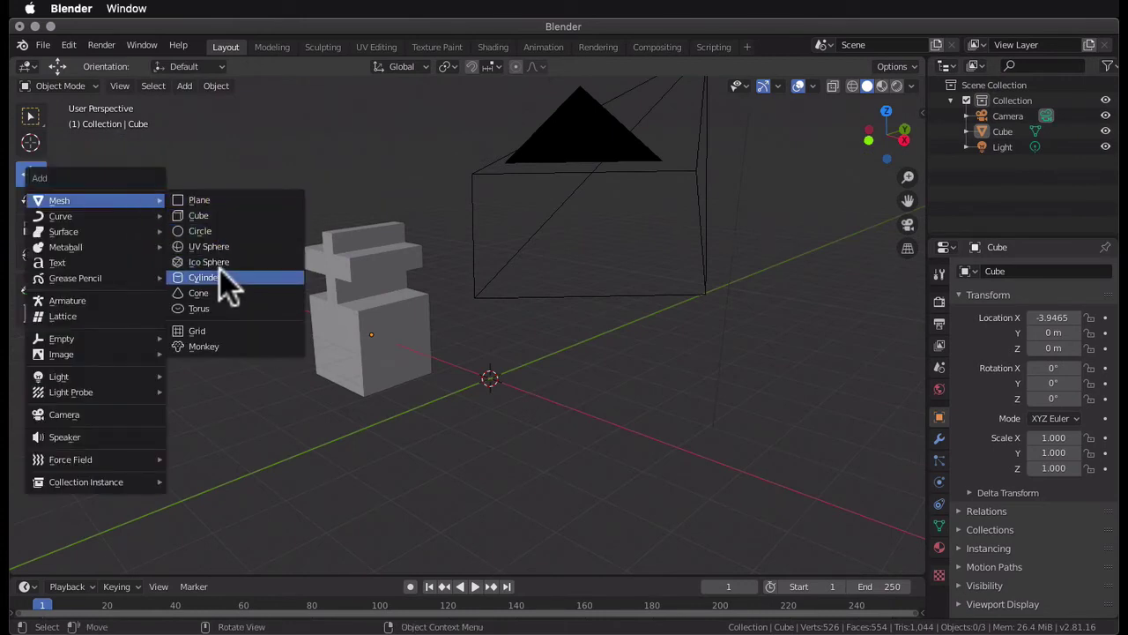
{"action": "left_click", "coordinate": [222, 246]}
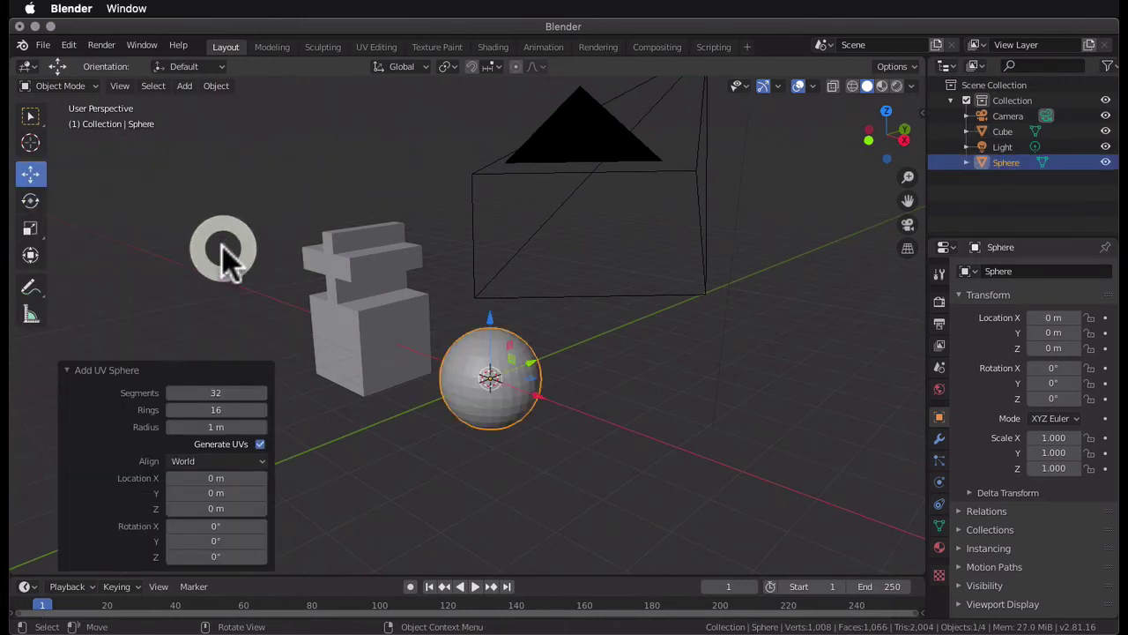
Try moving the sphere along the Y and Z axes with the Transform tool, and undo both moves
{"action": "middle_click_drag", "start_coordinate": [575, 355], "coordinate": [497, 363]}
{"action": "left_click", "coordinate": [585, 358]}
{"action": "left_click", "coordinate": [494, 365]}
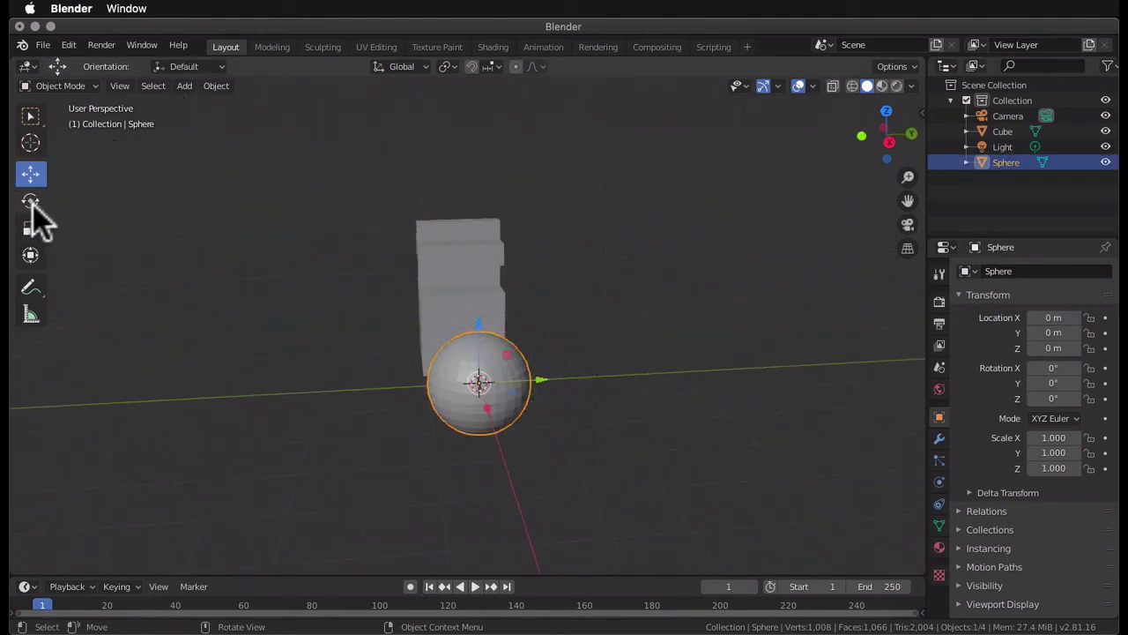
{"action": "left_click", "coordinate": [30, 255]}
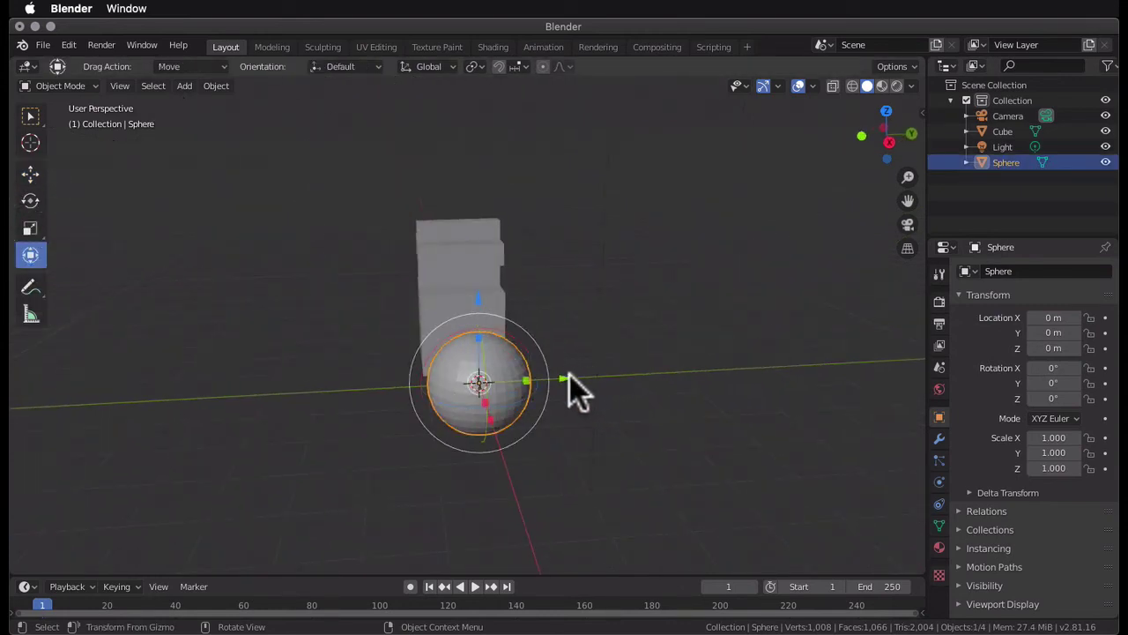
{"action": "left_click_drag", "start_coordinate": [569, 374], "coordinate": [705, 365]}
{"action": "left_click_drag", "start_coordinate": [617, 302], "coordinate": [630, 247]}
{"action": "key", "text": "ctrl+z"}
{"action": "key", "text": "ctrl+z"}
Enter Edit Mode on the sphere and add a vertical loop cut with 3 cuts and a slide factor of about 0.098
{"action": "scroll", "coordinate": [652, 314], "scroll_direction": "right", "scroll_amount": 10}
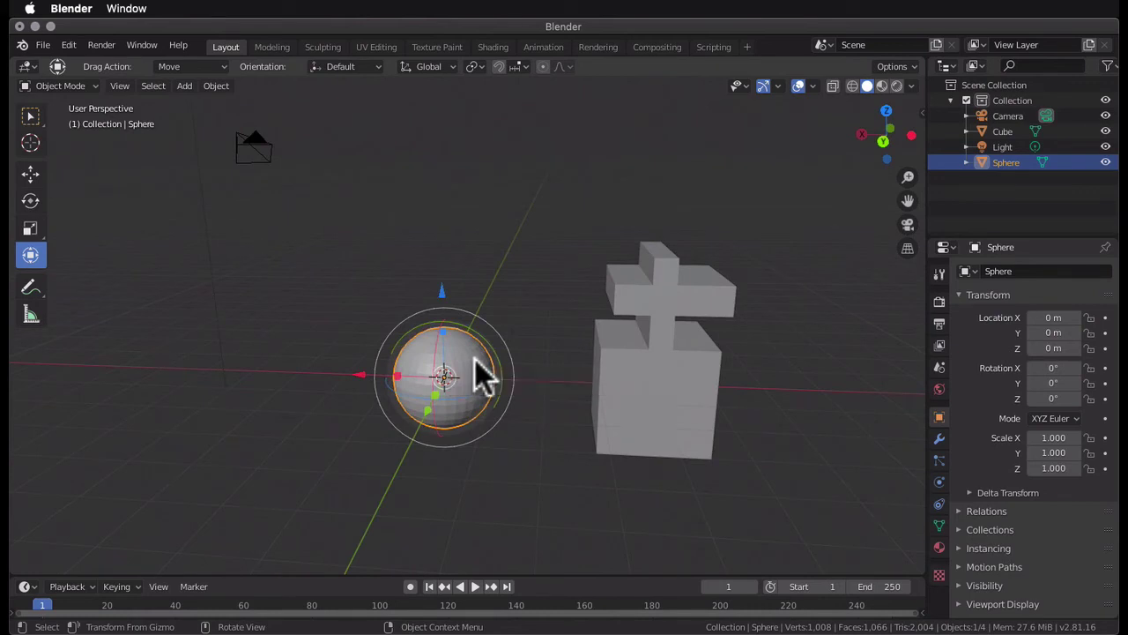
{"action": "key", "text": "Tab"}
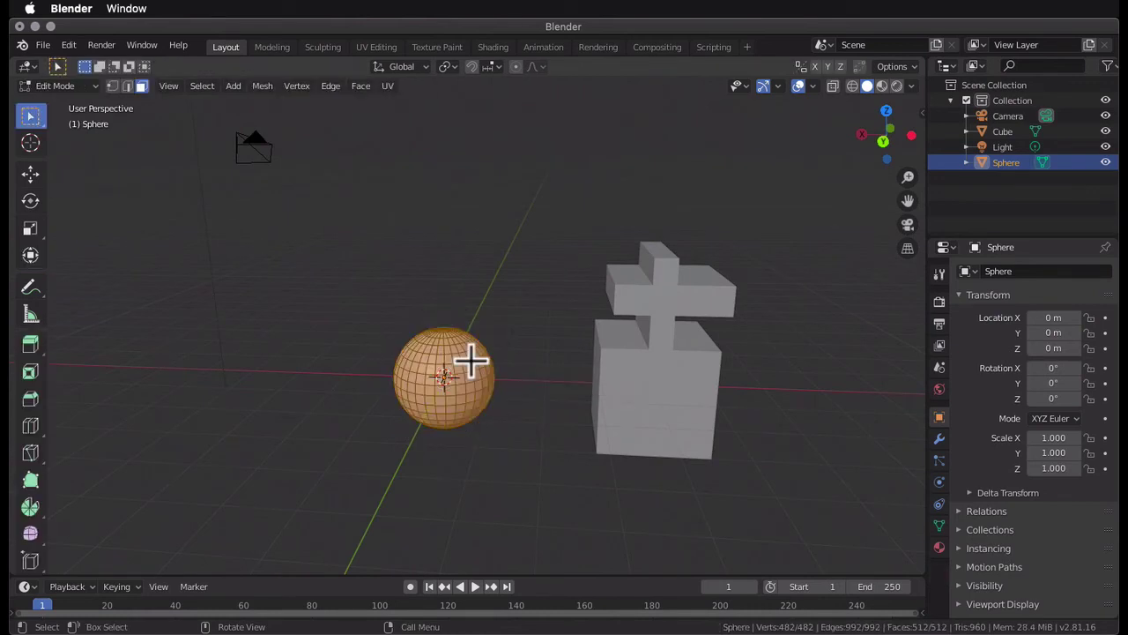
{"action": "scroll", "coordinate": [470, 360], "scroll_direction": "up", "scroll_amount": 5}
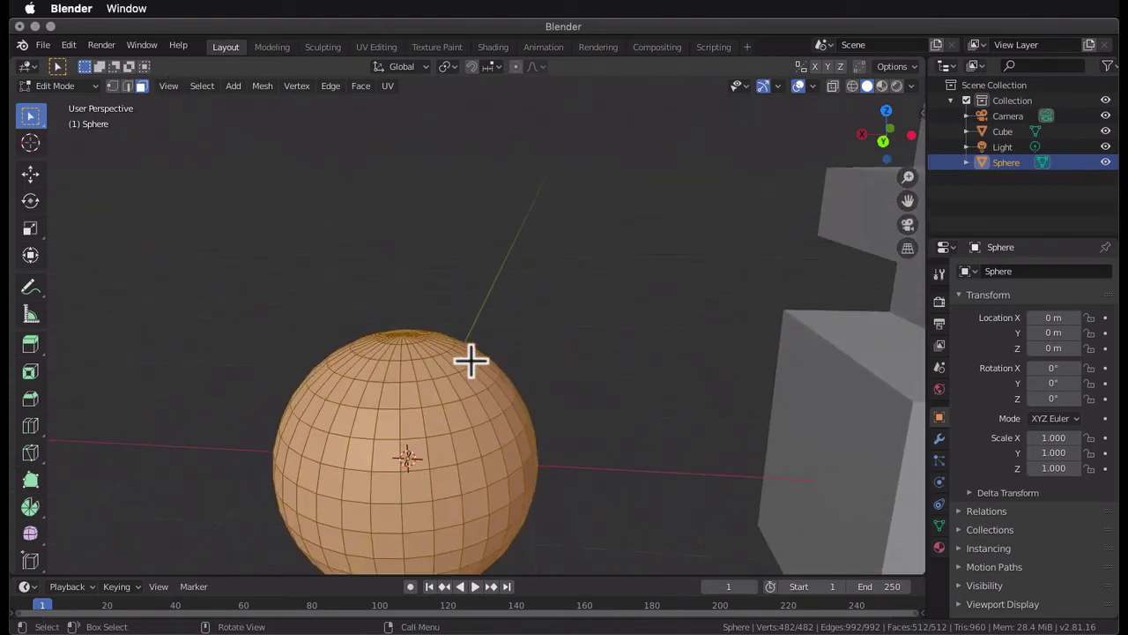
{"action": "key", "text": "ctrl+r"}
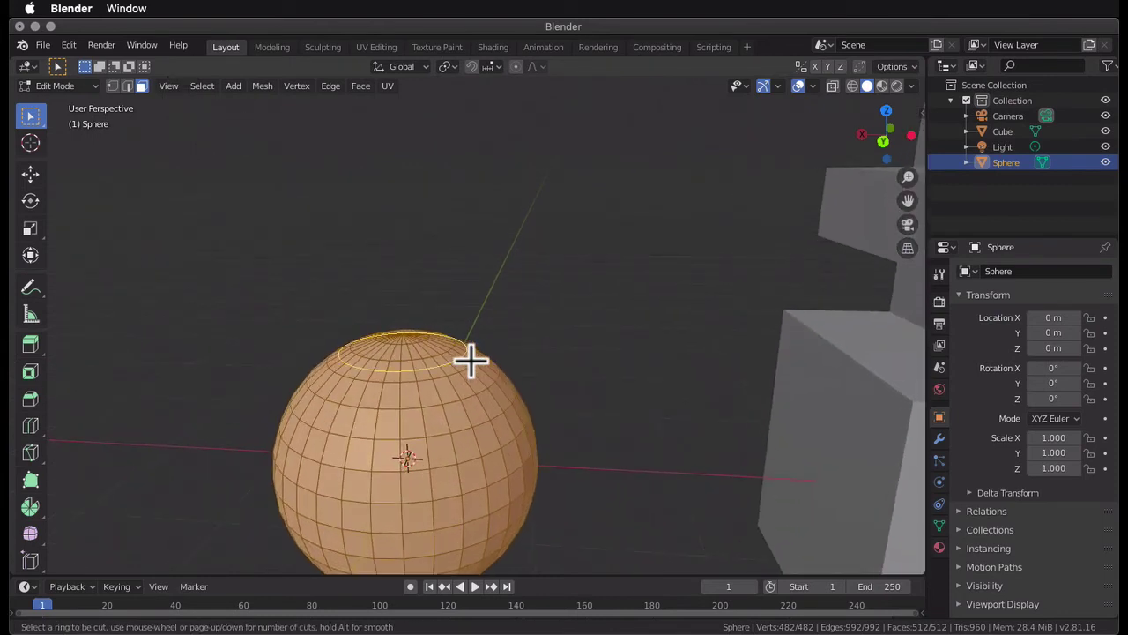
{"action": "left_click", "coordinate": [448, 402]}
{"action": "left_click", "coordinate": [446, 397]}
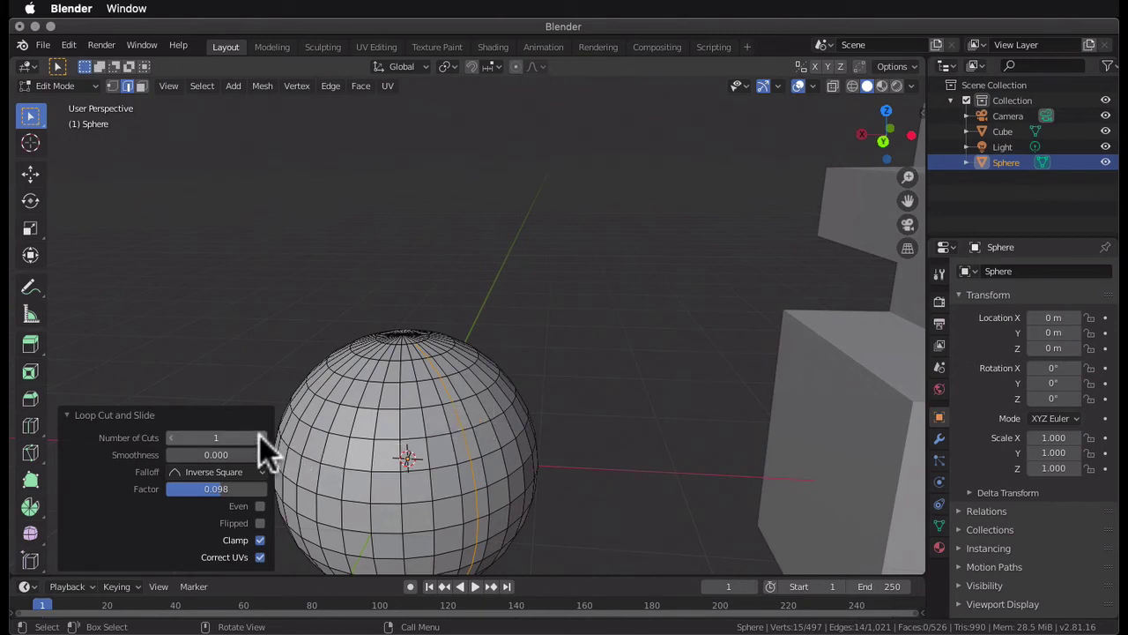
{"action": "left_click", "coordinate": [260, 435]}
{"action": "left_click", "coordinate": [260, 436]}
{"action": "left_click", "coordinate": [419, 432]}
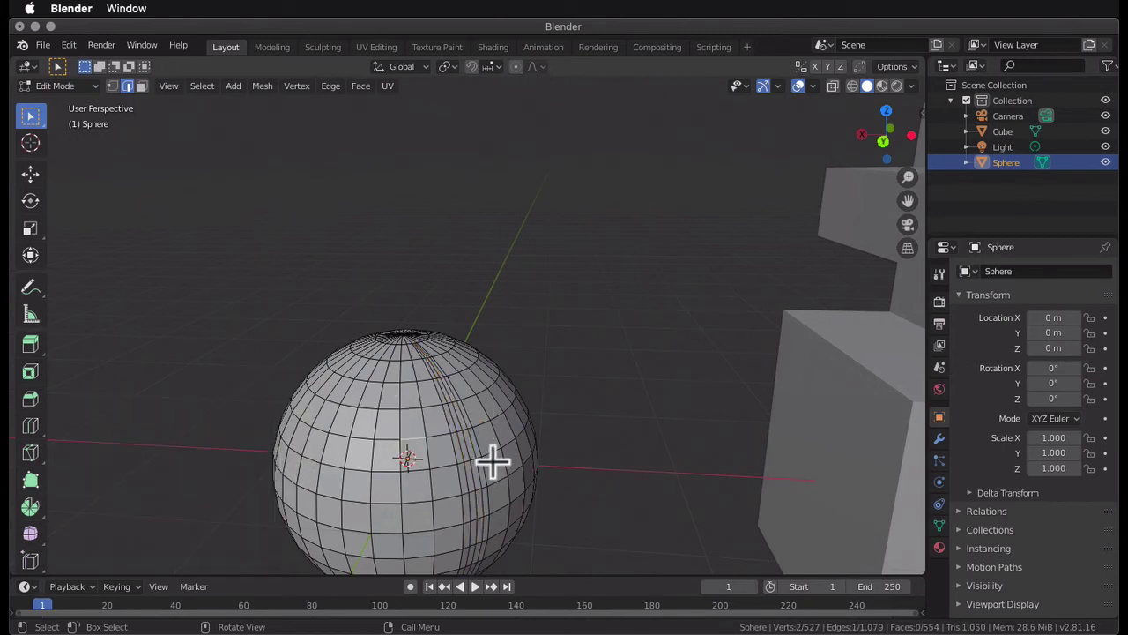
Select the four adjacent narrow faces between the sphere's loop cuts in face mode and extrude them outward by about 0.66 m
{"action": "scroll", "coordinate": [472, 457], "scroll_direction": "down", "scroll_amount": 5}
{"action": "scroll", "coordinate": [471, 457], "scroll_direction": "up", "scroll_amount": 5}
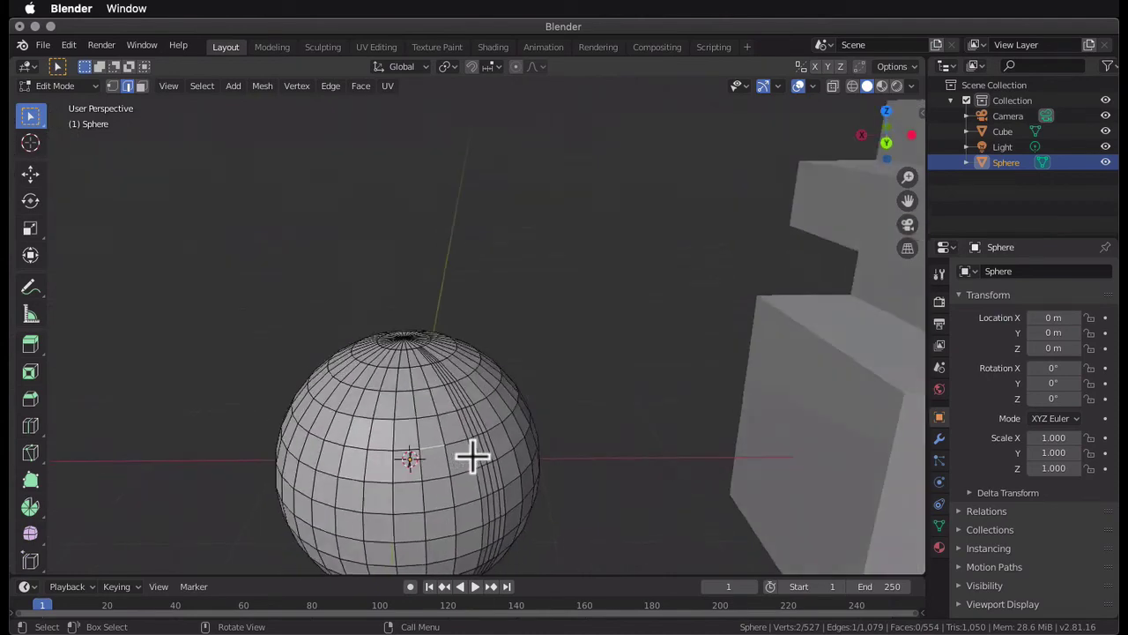
{"action": "scroll", "coordinate": [482, 456], "scroll_direction": "up", "scroll_amount": 3, "text": "shift"}
{"action": "scroll", "coordinate": [481, 457], "scroll_direction": "down", "scroll_amount": 3, "text": "shift"}
{"action": "scroll", "coordinate": [481, 455], "scroll_direction": "up", "scroll_amount": 3, "text": "ctrl"}
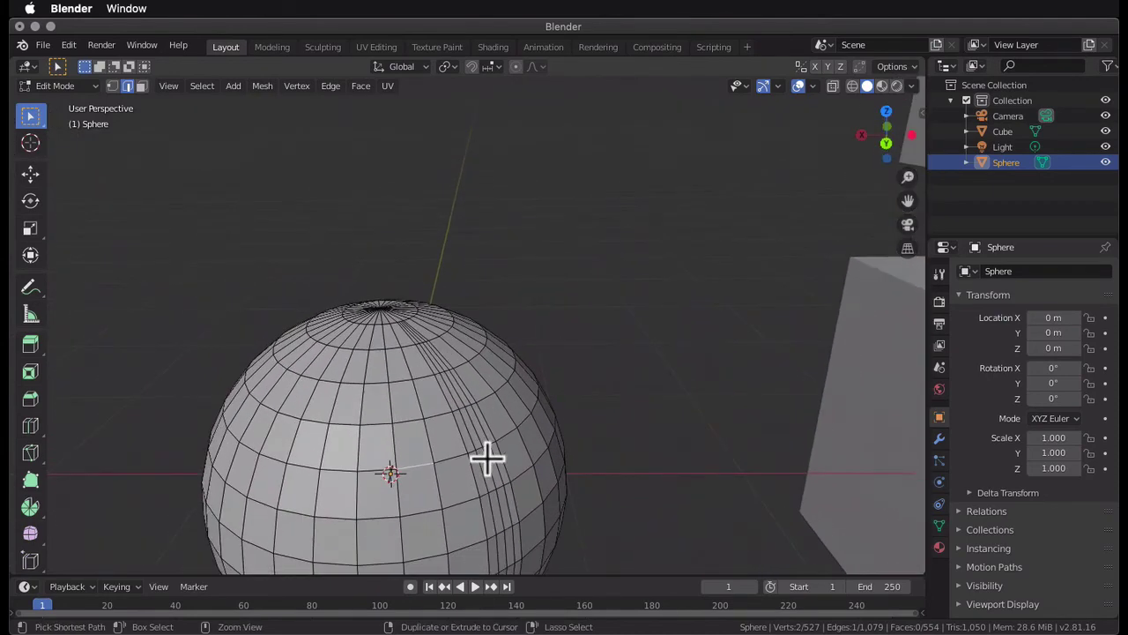
{"action": "left_click", "coordinate": [141, 85]}
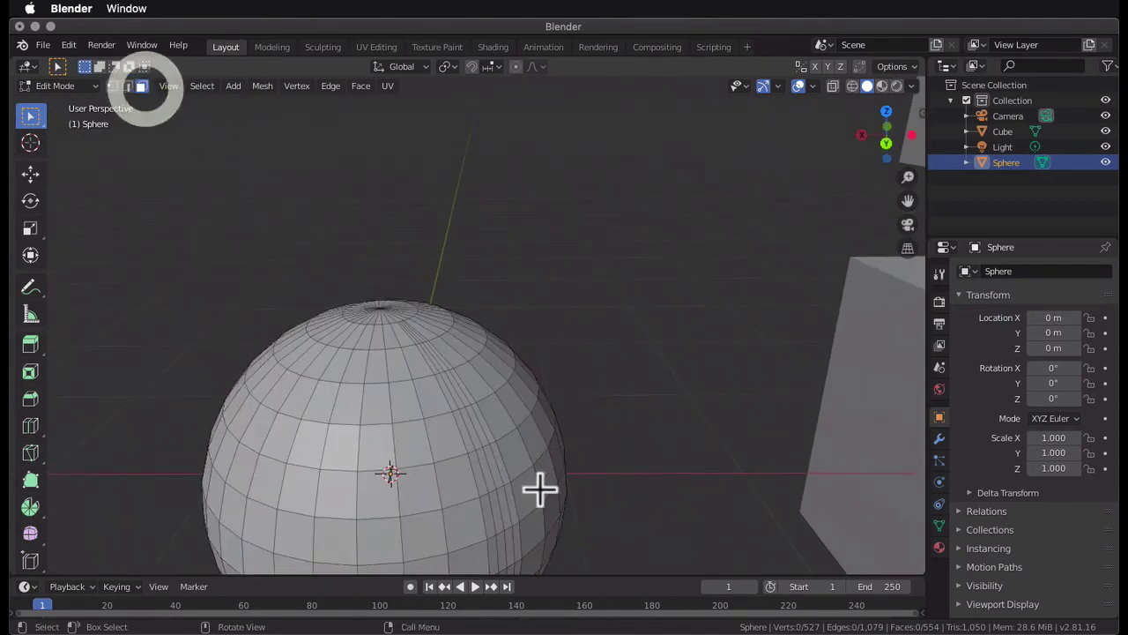
{"action": "left_click", "coordinate": [497, 508]}
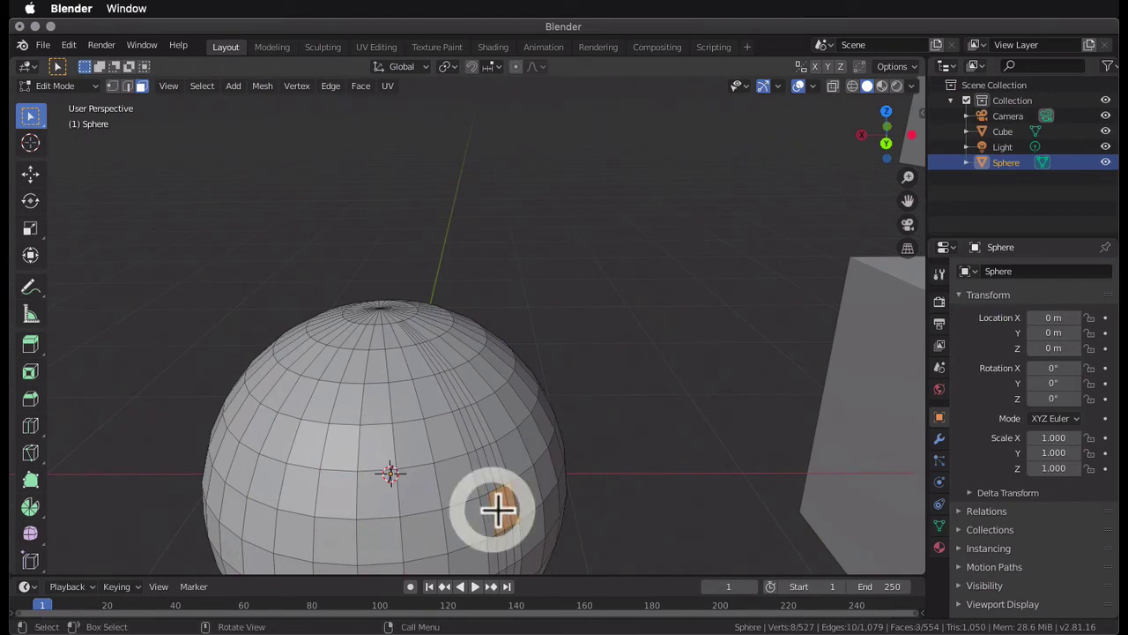
{"action": "left_click", "coordinate": [489, 515], "text": "shift"}
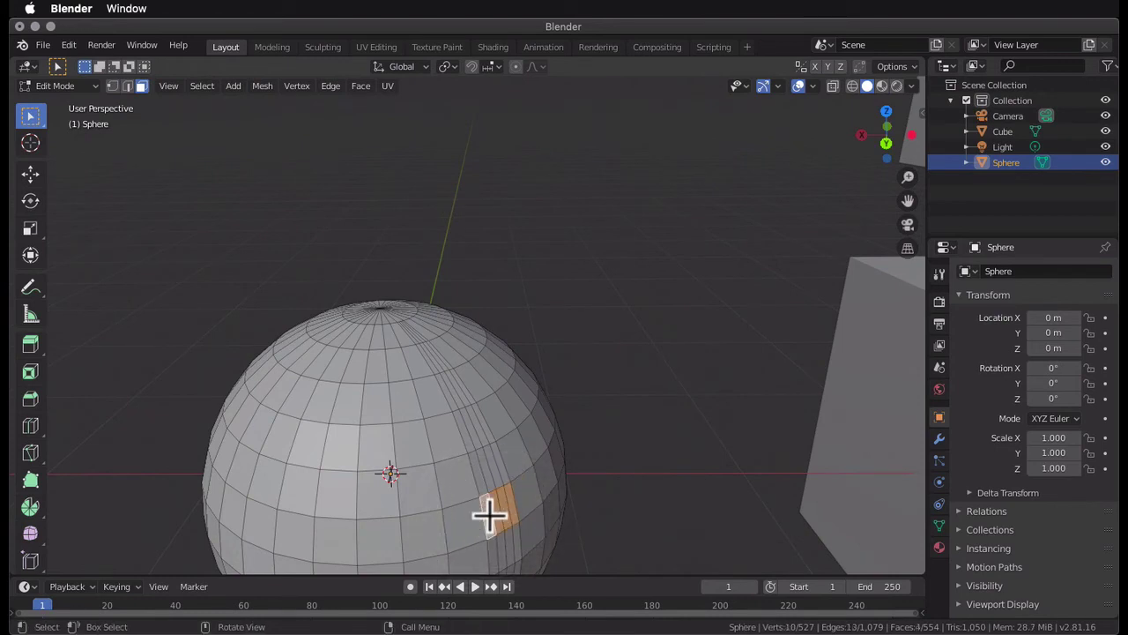
{"action": "key", "text": "e"}
{"action": "left_click", "coordinate": [611, 521]}
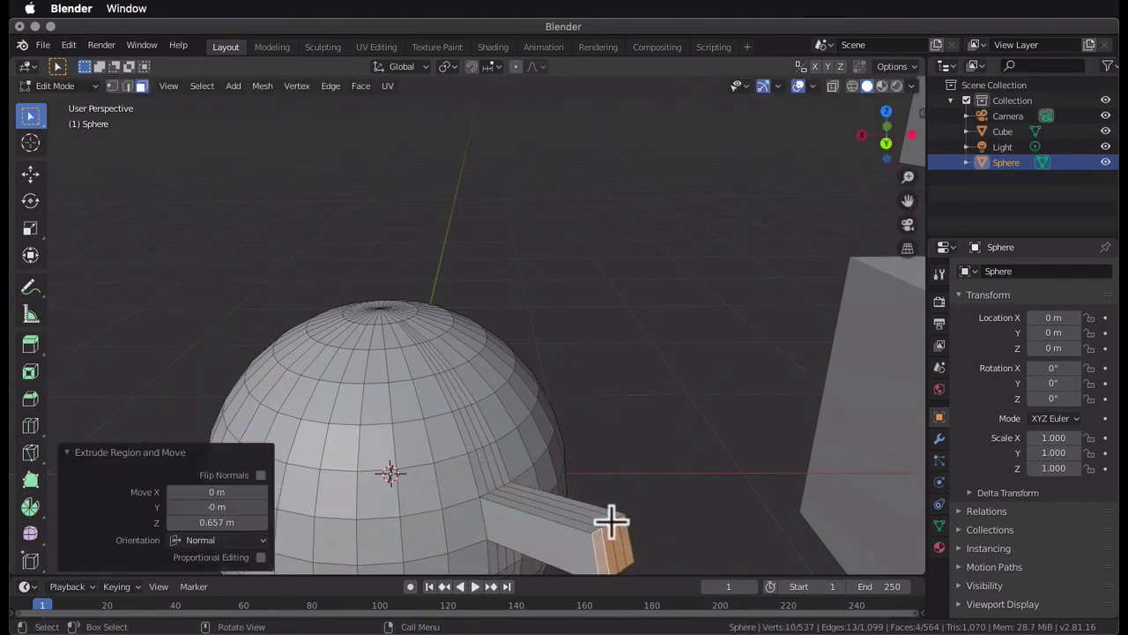
Rotate the sphere's extruded end faces, finishing with a view-axis rotation of about -68.4°
{"action": "middle_click_drag", "start_coordinate": [612, 521], "coordinate": [227, 365]}
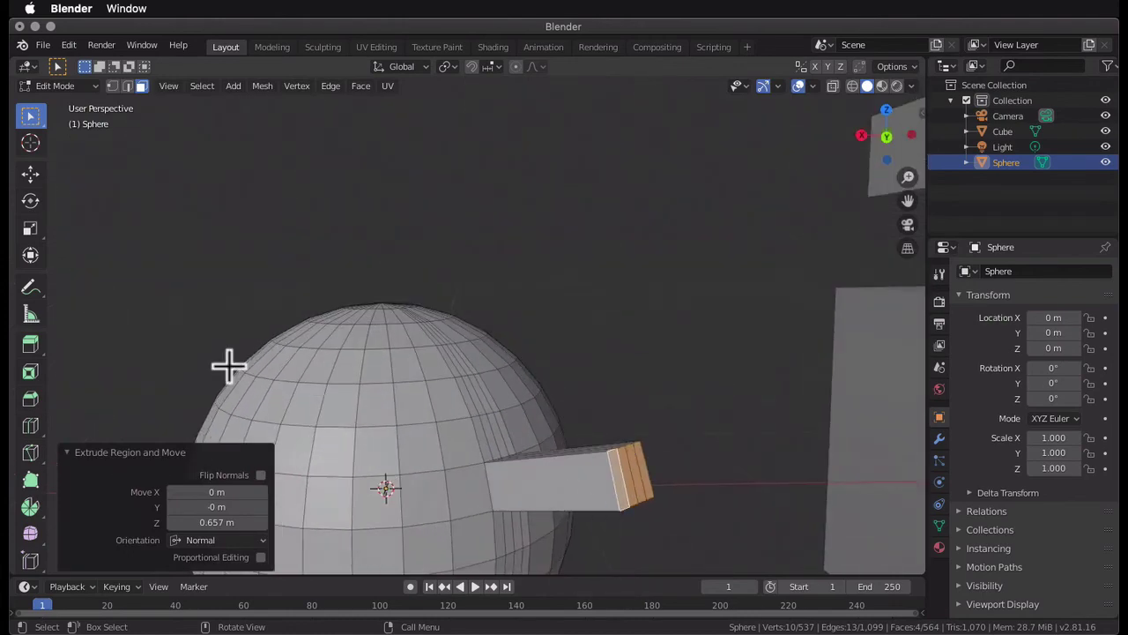
{"action": "left_click", "coordinate": [30, 200]}
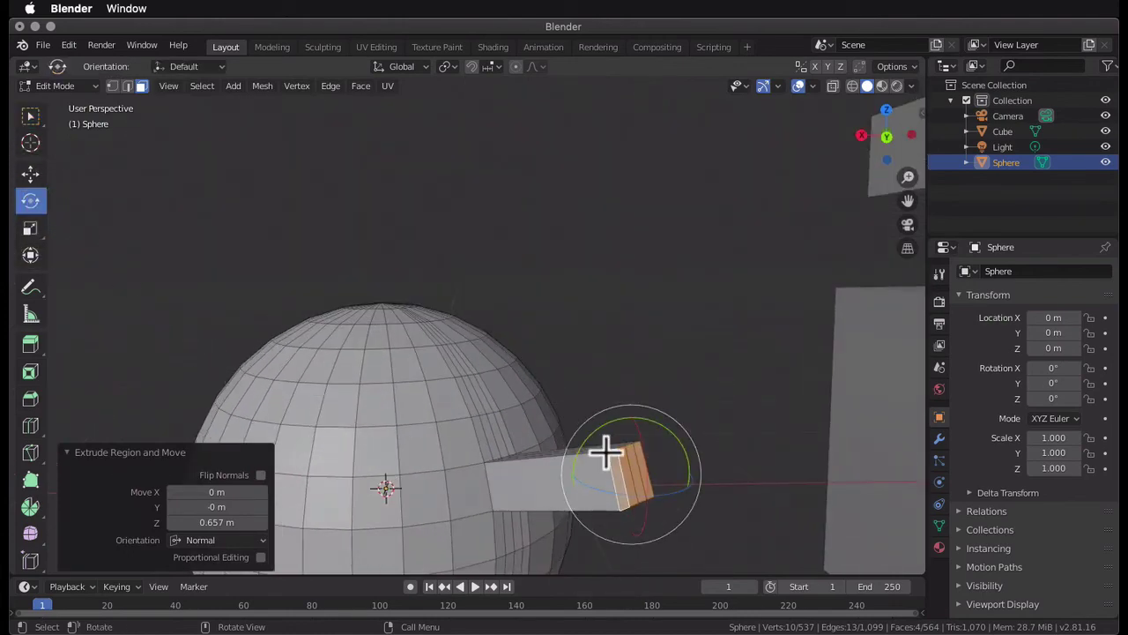
{"action": "middle_click_drag", "start_coordinate": [660, 476], "coordinate": [504, 460]}
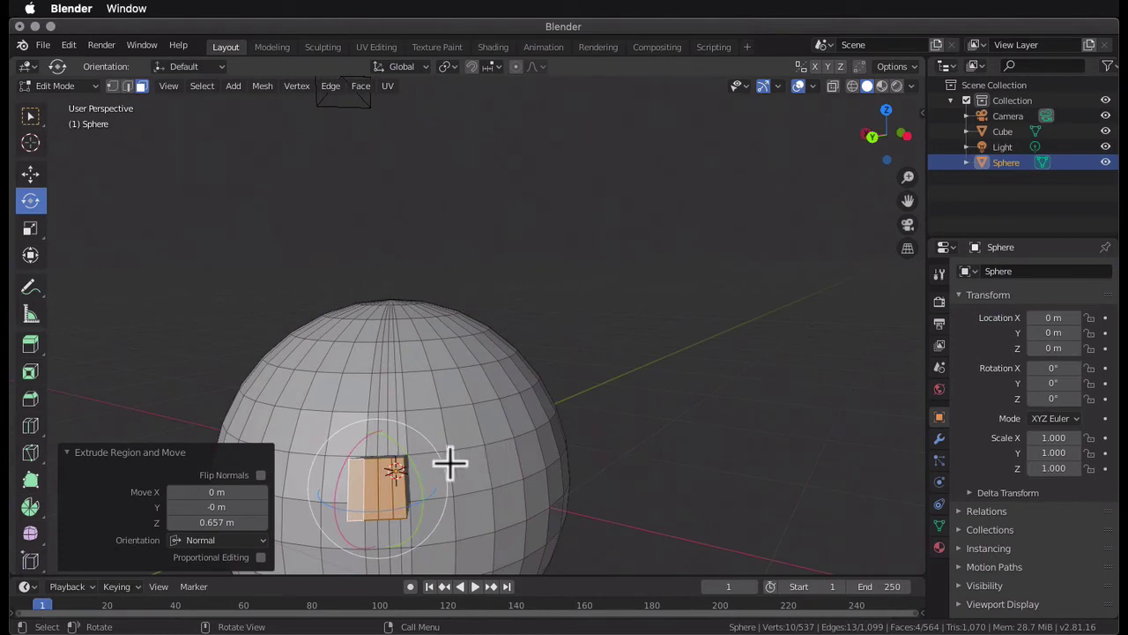
{"action": "left_click_drag", "start_coordinate": [438, 448], "coordinate": [532, 456]}
{"action": "middle_click_drag", "start_coordinate": [532, 456], "coordinate": [466, 398]}
{"action": "key", "text": "r"}
{"action": "left_click", "coordinate": [539, 431]}
{"action": "scroll", "coordinate": [576, 454], "scroll_direction": "down", "scroll_amount": 5, "text": "ctrl"}
{"action": "scroll", "coordinate": [575, 454], "scroll_direction": "down", "scroll_amount": 2}
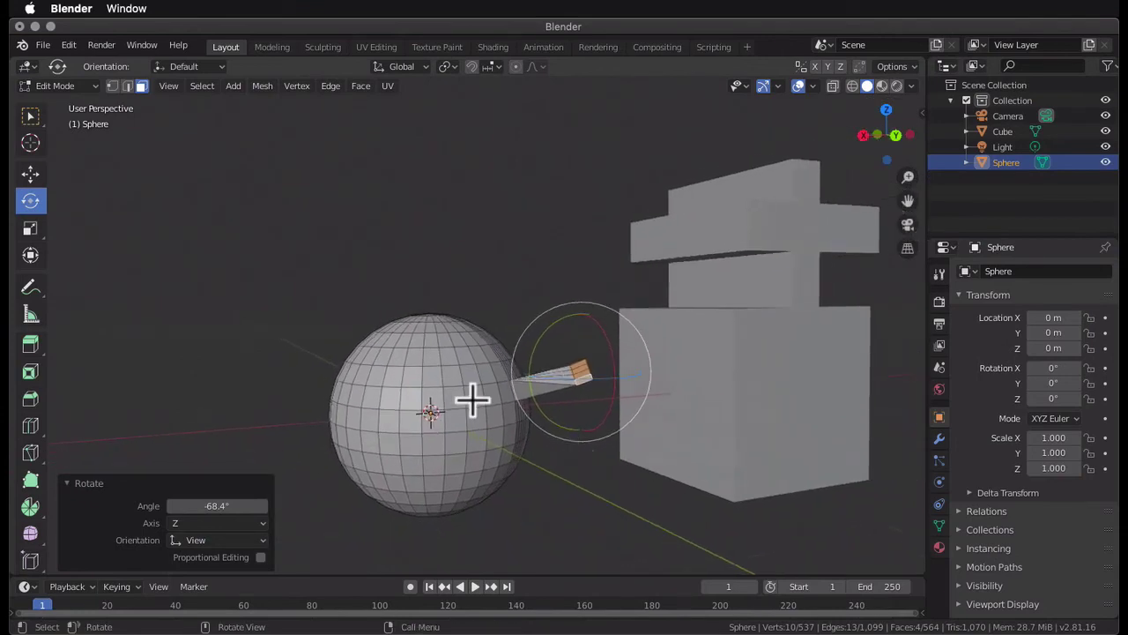
Return to Object Mode and add a cylinder at the world origin with 32 vertices, a 1 m radius and a 2 m depth
{"action": "key", "text": "Tab"}
{"action": "middle_click_drag", "start_coordinate": [635, 425], "coordinate": [635, 424]}
{"action": "left_click", "coordinate": [34, 116]}
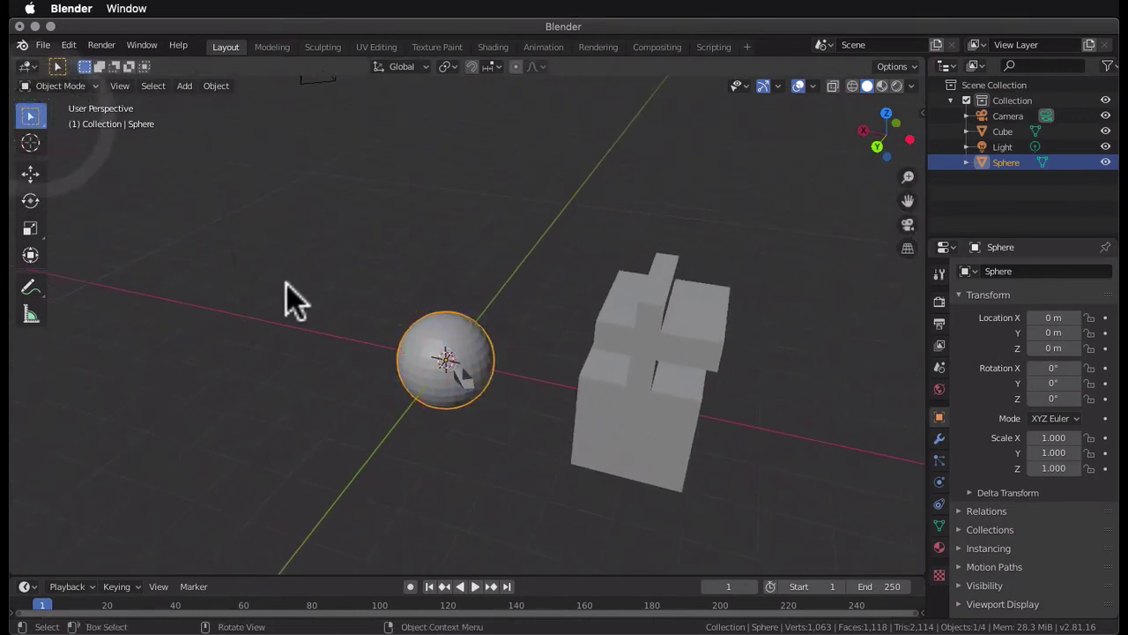
{"action": "key", "text": "shift+a"}
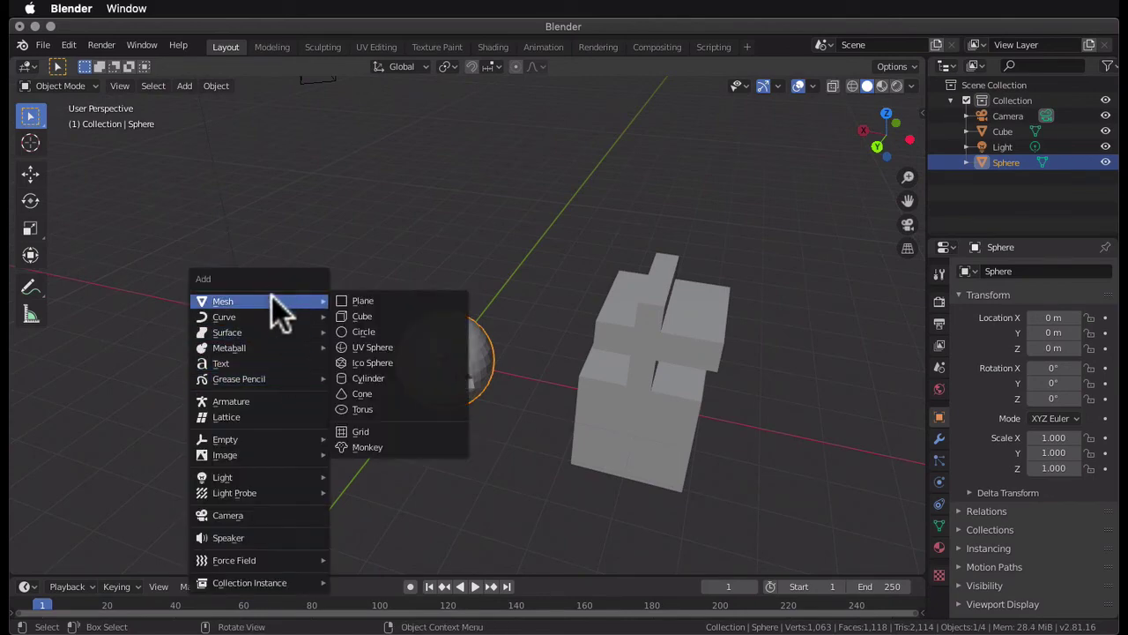
{"action": "left_click", "coordinate": [381, 379]}
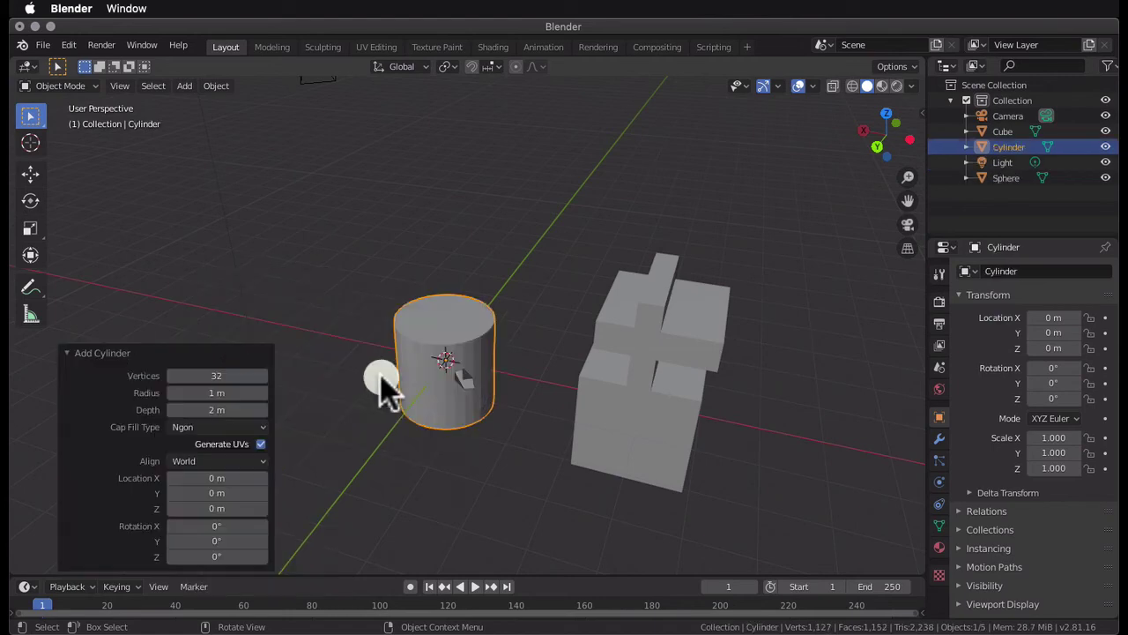
Select the cylinder and move it about 3.13 m along X and 1.15 m up along Z with the Transform tool
{"action": "scroll", "coordinate": [443, 372], "scroll_direction": "left", "scroll_amount": 10}
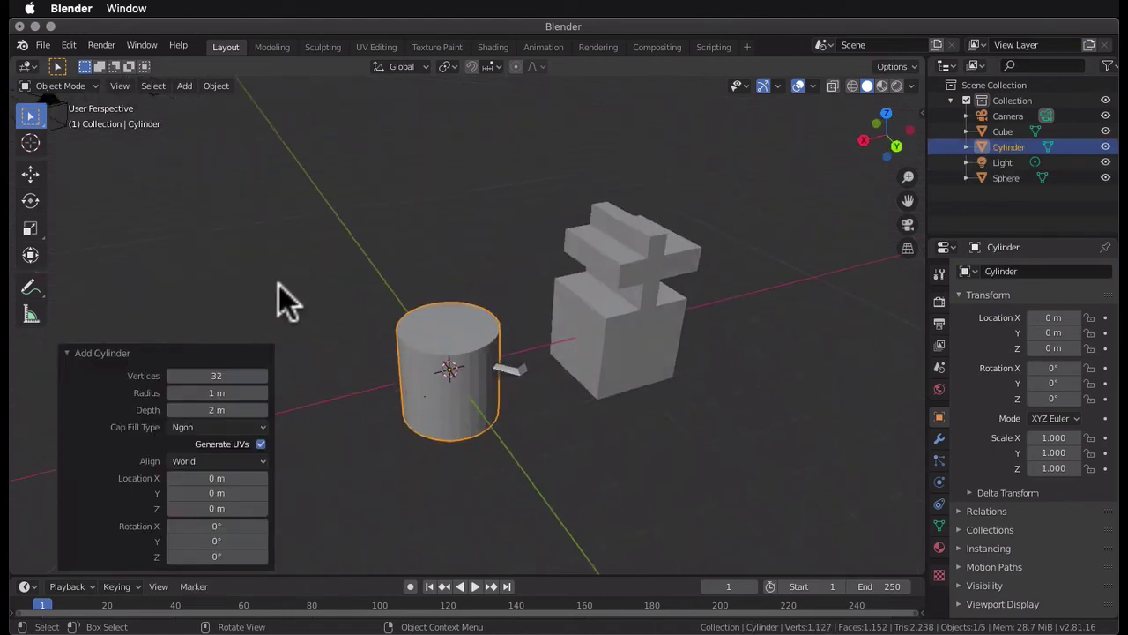
{"action": "left_click", "coordinate": [278, 284]}
{"action": "scroll", "coordinate": [437, 352], "scroll_direction": "left", "scroll_amount": 10}
{"action": "scroll", "coordinate": [437, 352], "scroll_direction": "right", "scroll_amount": 10}
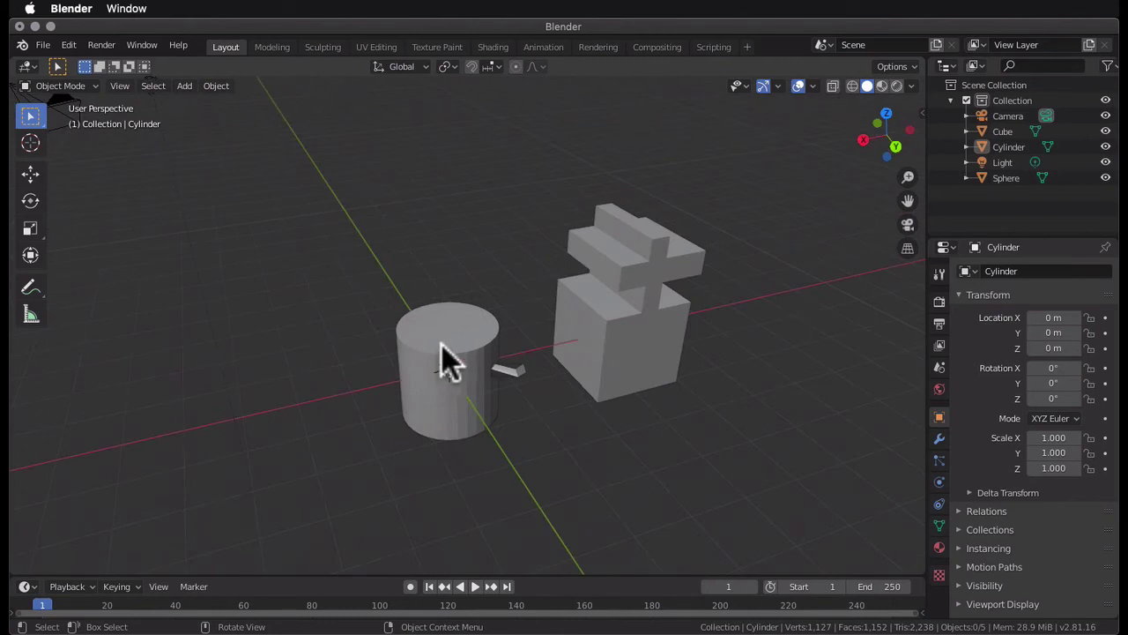
{"action": "scroll", "coordinate": [418, 350], "scroll_direction": "right", "scroll_amount": 10}
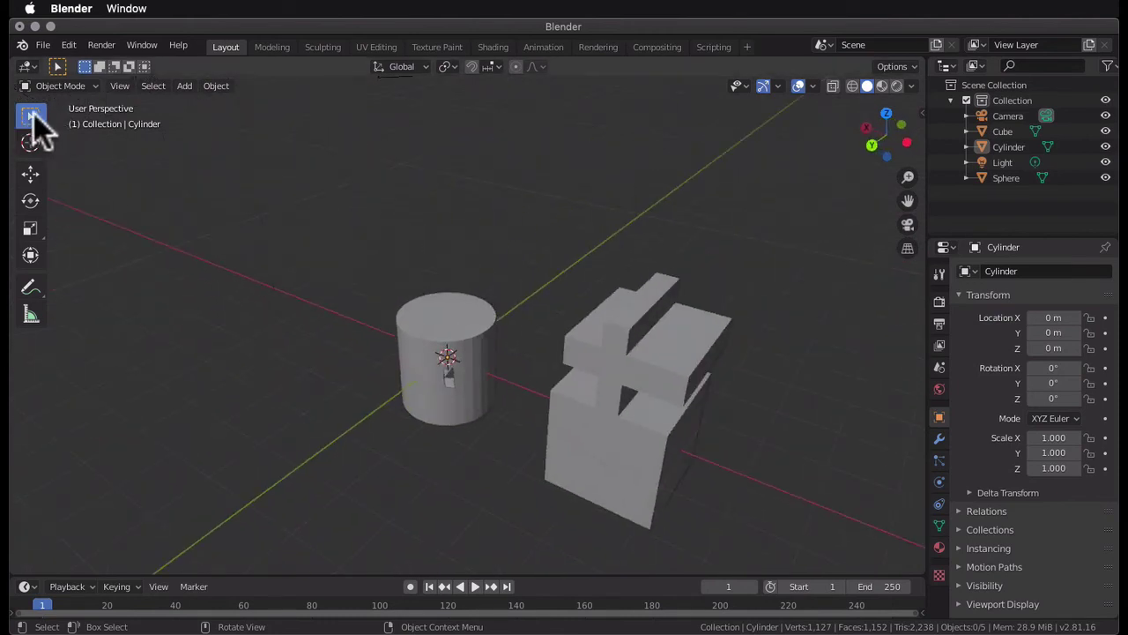
{"action": "left_click", "coordinate": [30, 115]}
{"action": "left_click", "coordinate": [448, 315]}
{"action": "scroll", "coordinate": [452, 308], "scroll_direction": "left", "scroll_amount": 5}
{"action": "scroll", "coordinate": [454, 323], "scroll_direction": "left", "scroll_amount": 3}
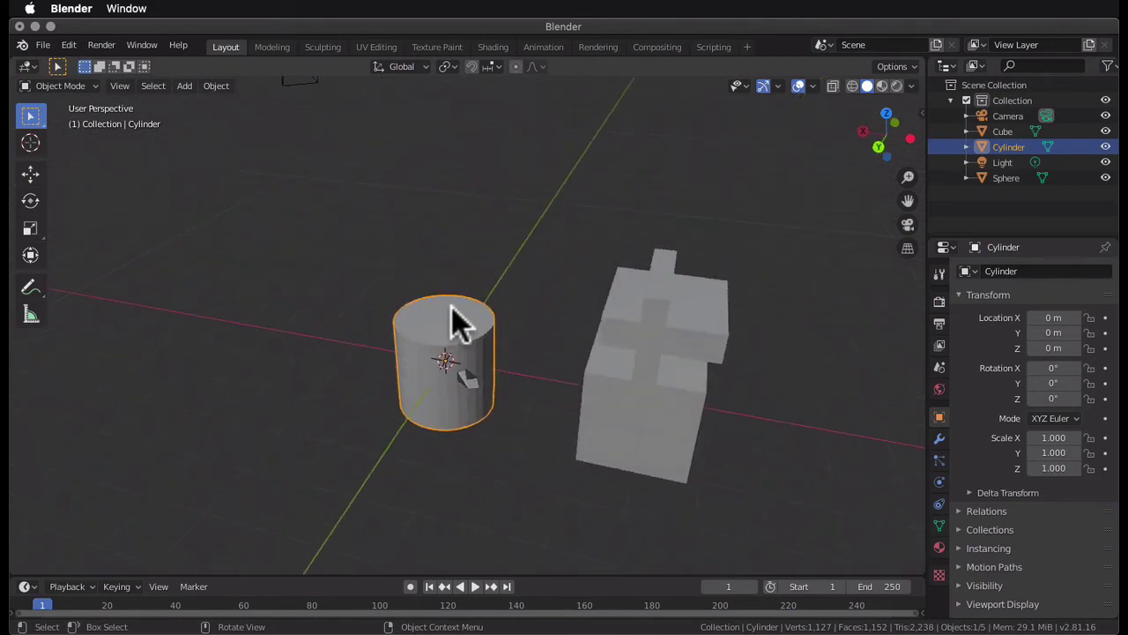
{"action": "left_click", "coordinate": [30, 227]}
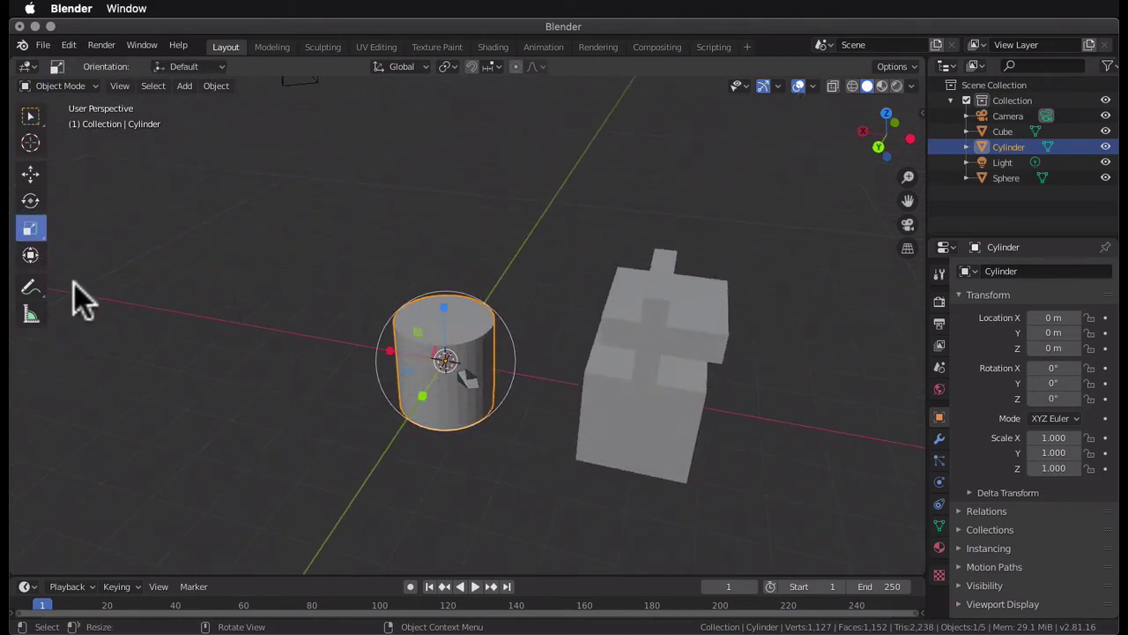
{"action": "left_click", "coordinate": [30, 255]}
{"action": "left_click_drag", "start_coordinate": [364, 344], "coordinate": [255, 313]}
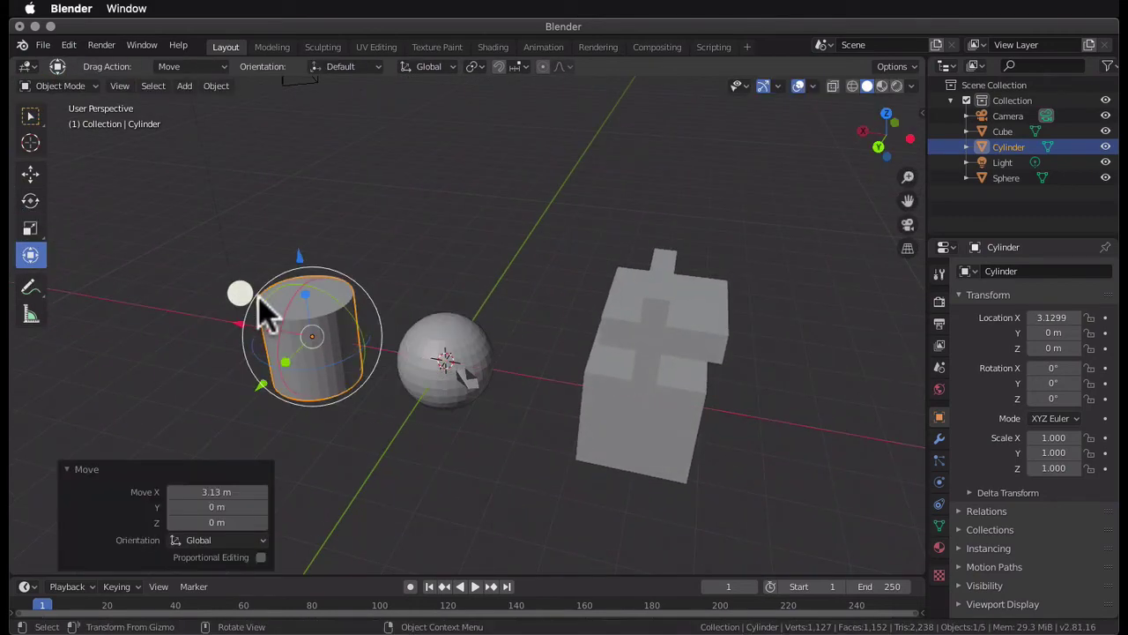
{"action": "left_click_drag", "start_coordinate": [306, 263], "coordinate": [293, 201]}
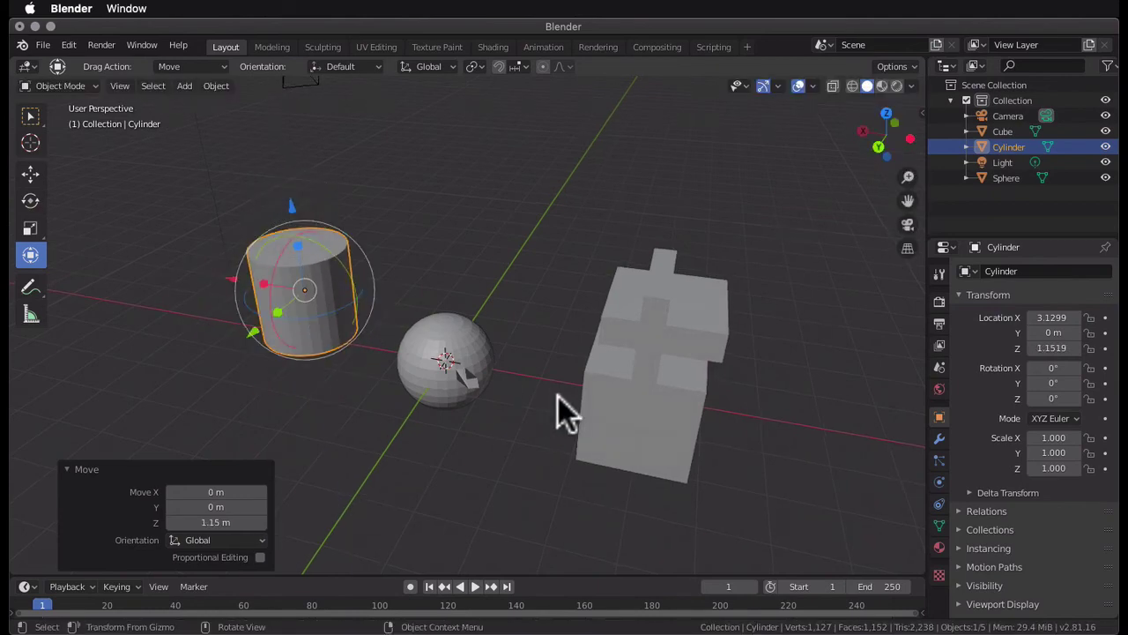
In front view, rest all objects on the ground line: cube at Z about 0.998 m, sphere 0.983 m, cylinder 1.029 m
{"action": "scroll", "coordinate": [560, 396], "scroll_direction": "left", "scroll_amount": 5}
{"action": "scroll", "coordinate": [560, 397], "scroll_direction": "right", "scroll_amount": 5}
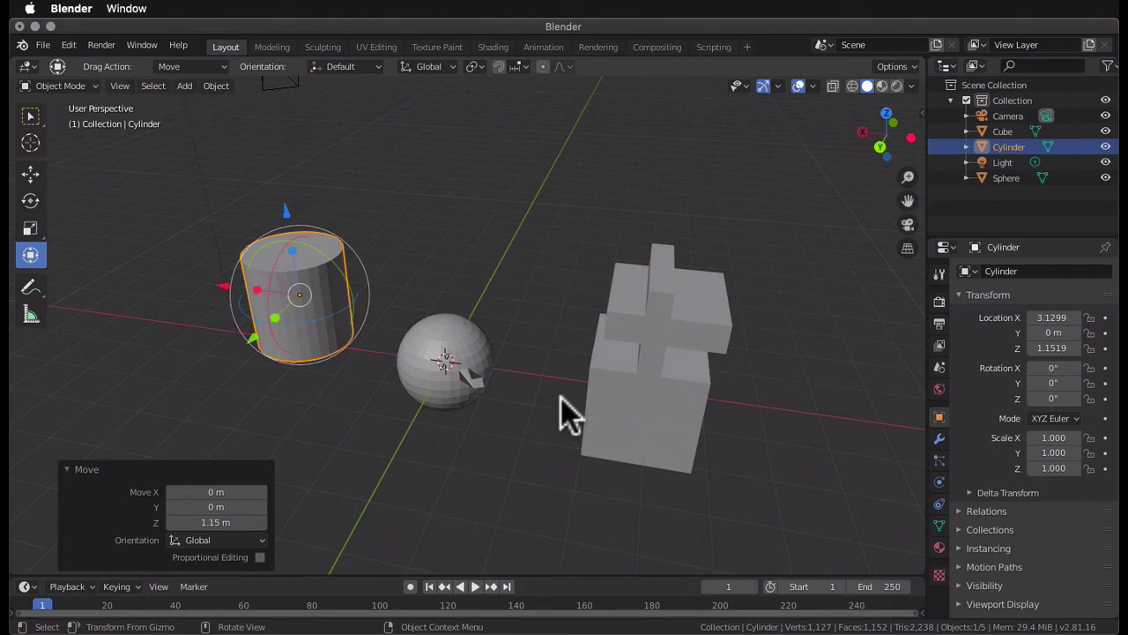
{"action": "key", "text": "KP_1"}
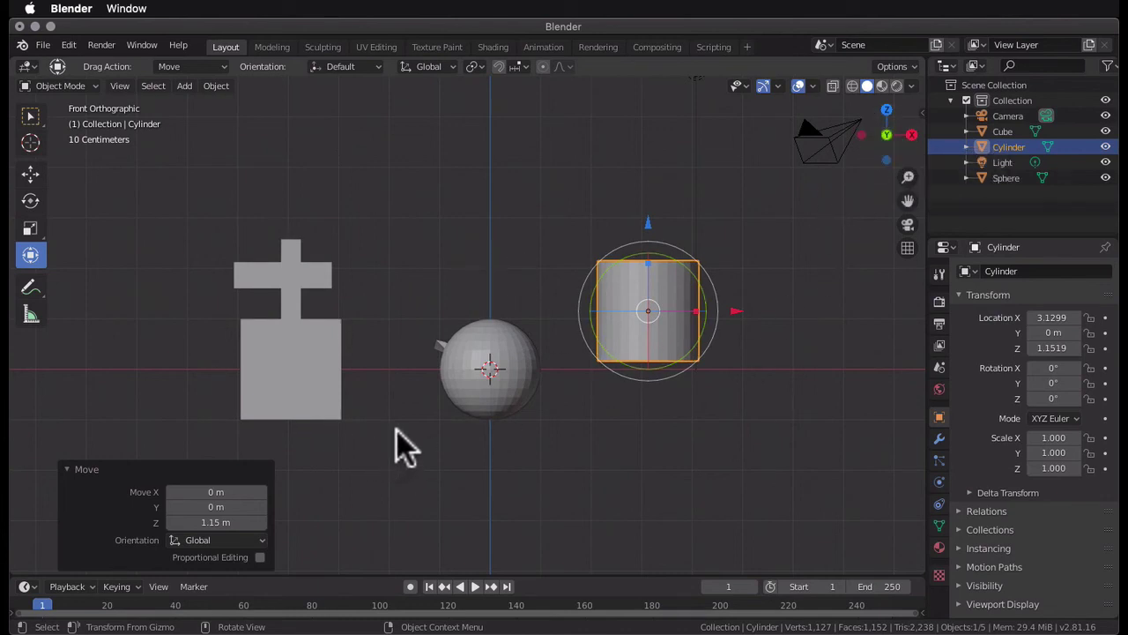
{"action": "left_click", "coordinate": [297, 344]}
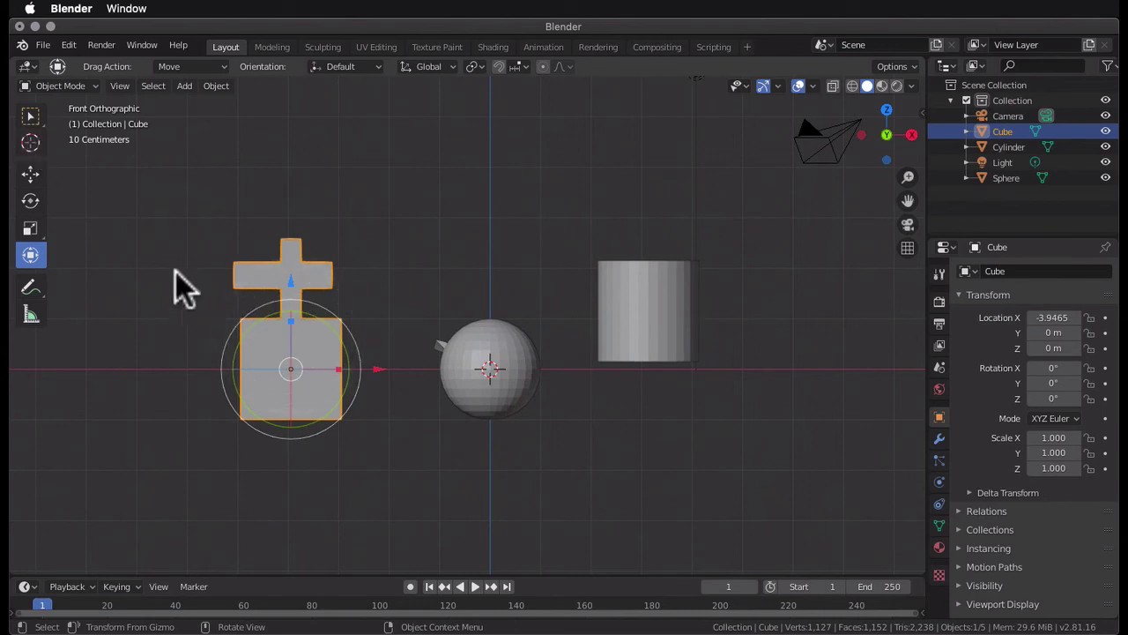
{"action": "left_click_drag", "start_coordinate": [290, 280], "coordinate": [293, 232]}
{"action": "left_click", "coordinate": [500, 338]}
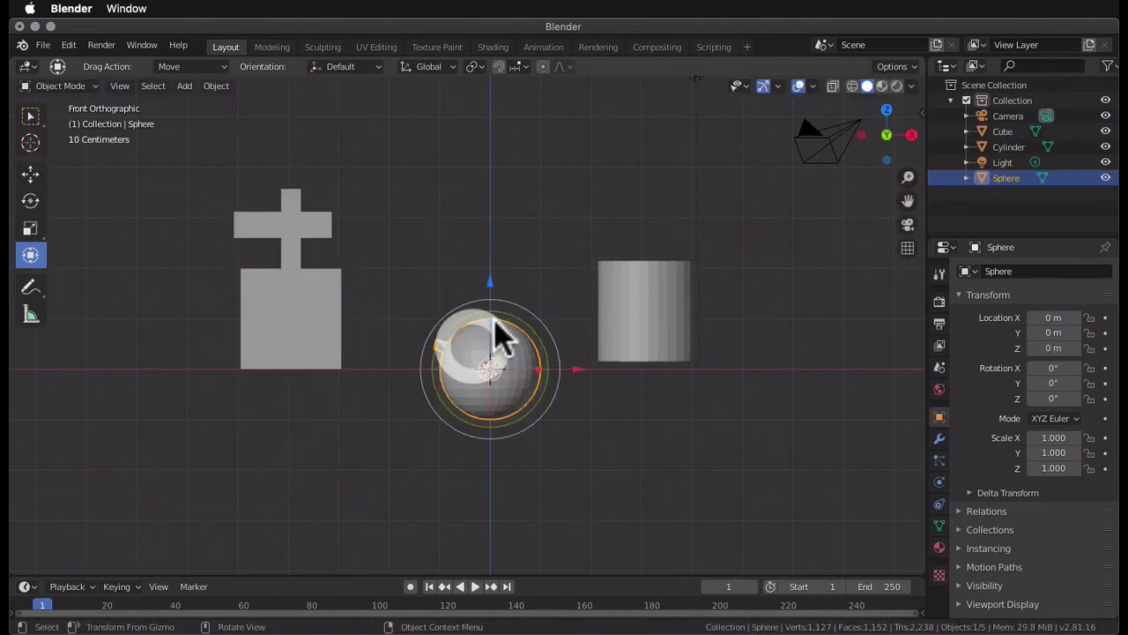
{"action": "left_click_drag", "start_coordinate": [490, 280], "coordinate": [496, 231]}
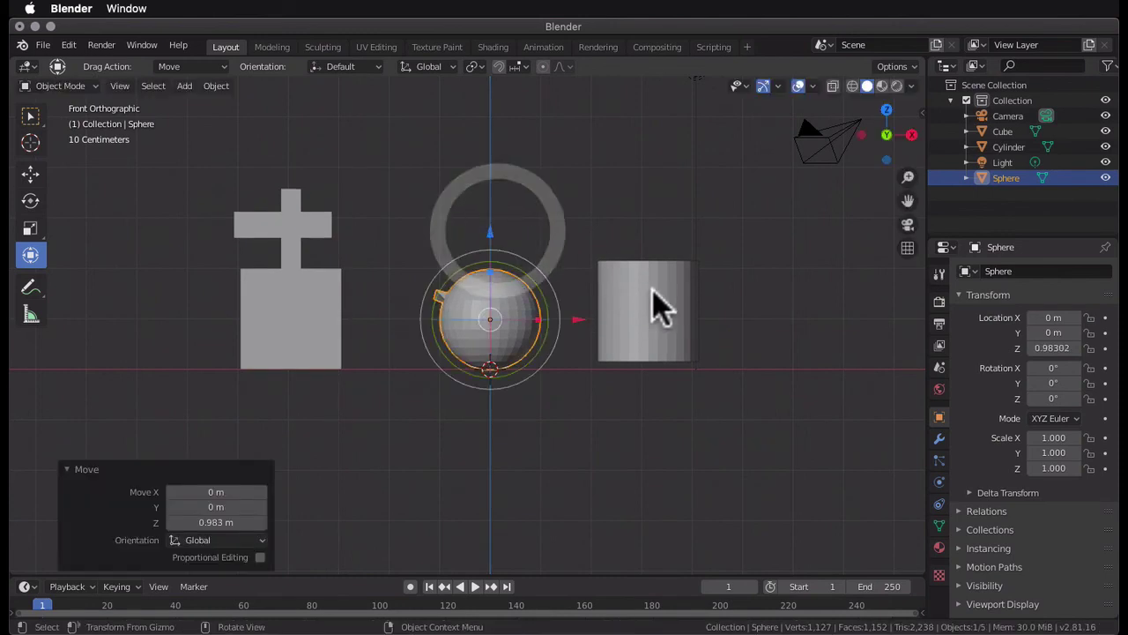
{"action": "left_click", "coordinate": [652, 295]}
{"action": "left_click_drag", "start_coordinate": [647, 223], "coordinate": [650, 229]}
Move the cube along X up close to the sphere and the cylinder about -1.01 m along X on the sphere's other side
{"action": "left_click", "coordinate": [511, 309]}
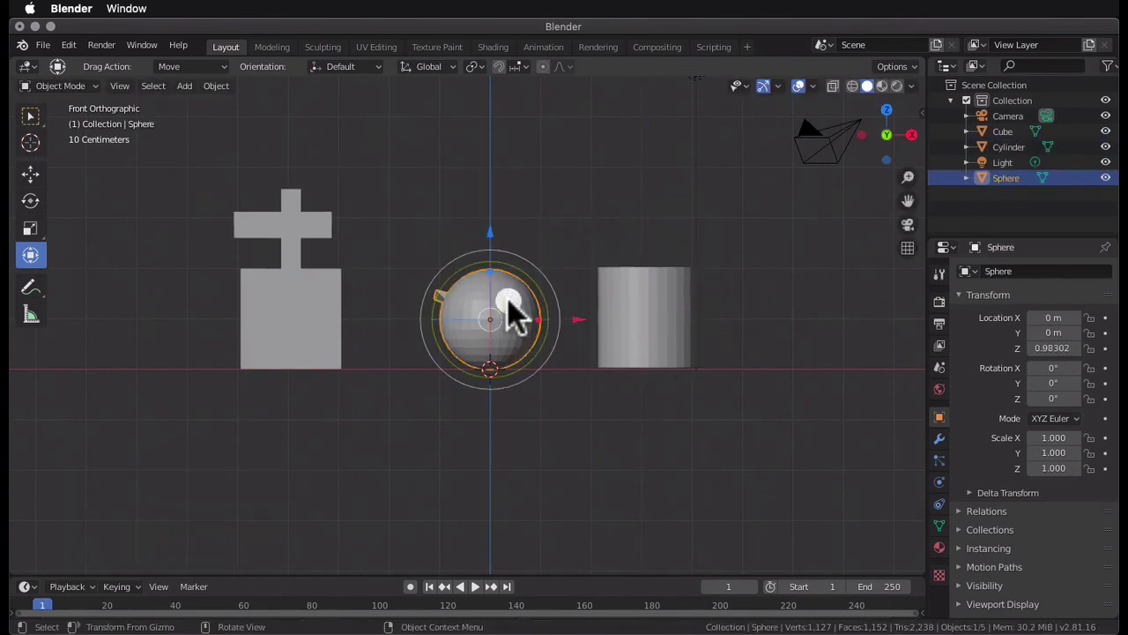
{"action": "left_click", "coordinate": [331, 323]}
{"action": "left_click_drag", "start_coordinate": [379, 317], "coordinate": [467, 319]}
{"action": "left_click", "coordinate": [622, 314]}
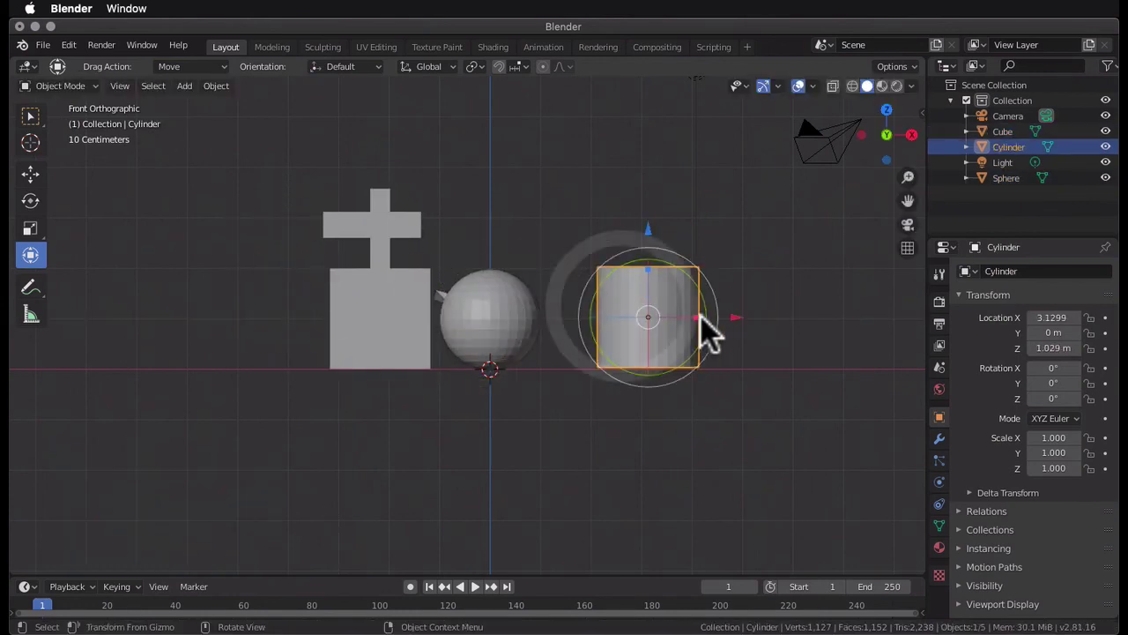
{"action": "left_click_drag", "start_coordinate": [714, 317], "coordinate": [677, 323]}
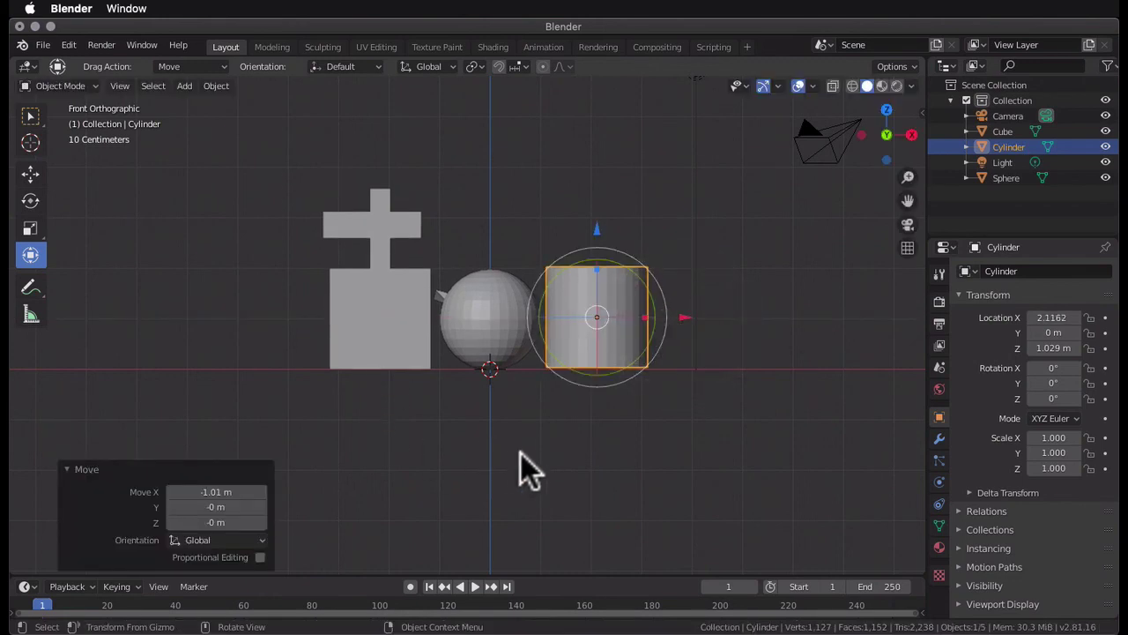
In top view, move the sphere back along positive Y and the cylinder about -1.29 m along X and -0.4 m along Y
{"action": "key", "text": "KP_7"}
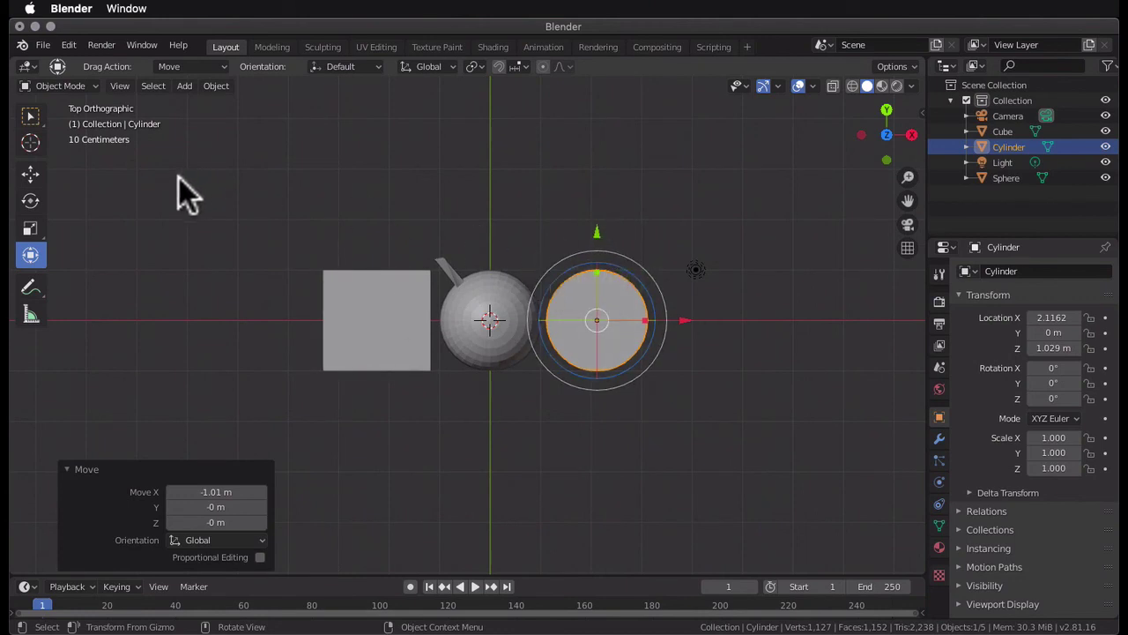
{"action": "left_click", "coordinate": [526, 303]}
{"action": "left_click", "coordinate": [500, 291]}
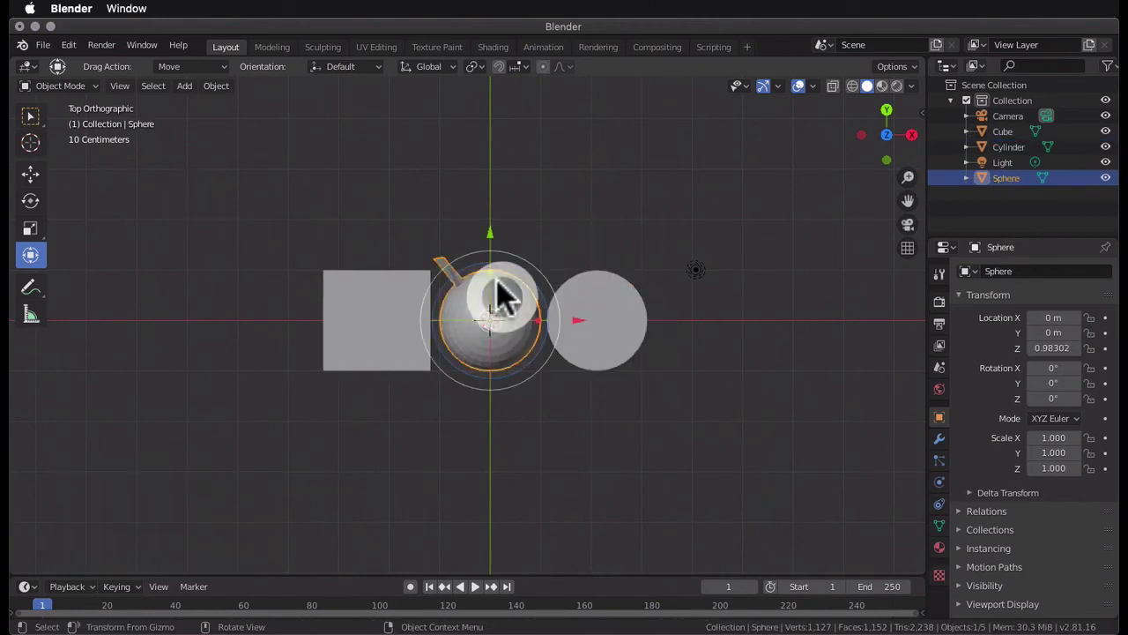
{"action": "left_click_drag", "start_coordinate": [491, 235], "coordinate": [491, 154]}
{"action": "left_click", "coordinate": [617, 321]}
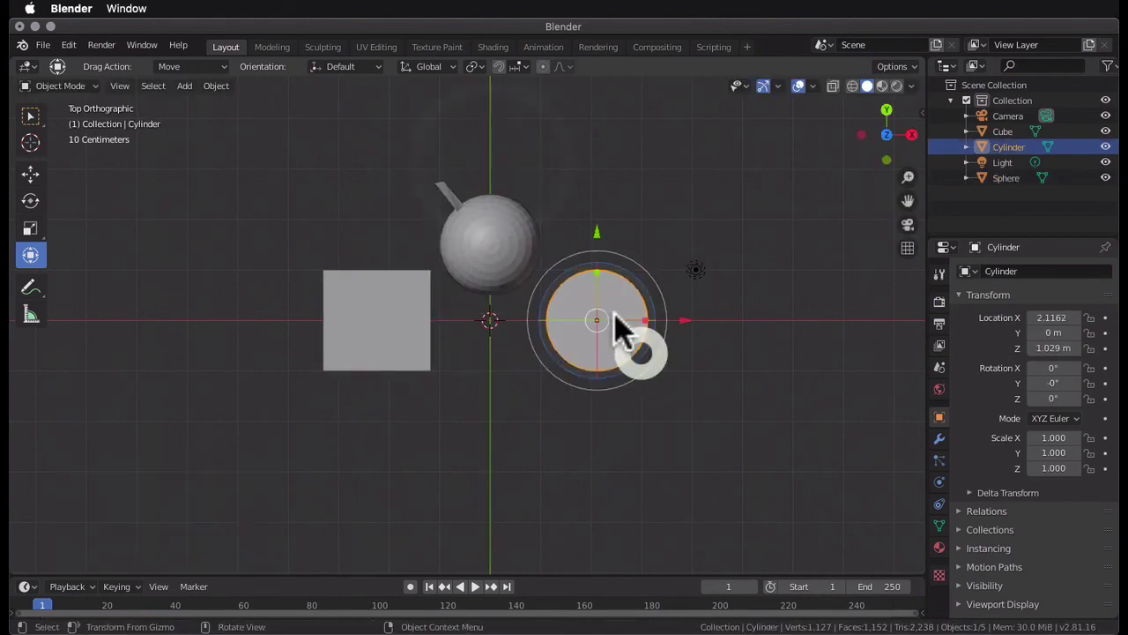
{"action": "left_click", "coordinate": [642, 321]}
{"action": "left_click_drag", "start_coordinate": [684, 320], "coordinate": [619, 321]}
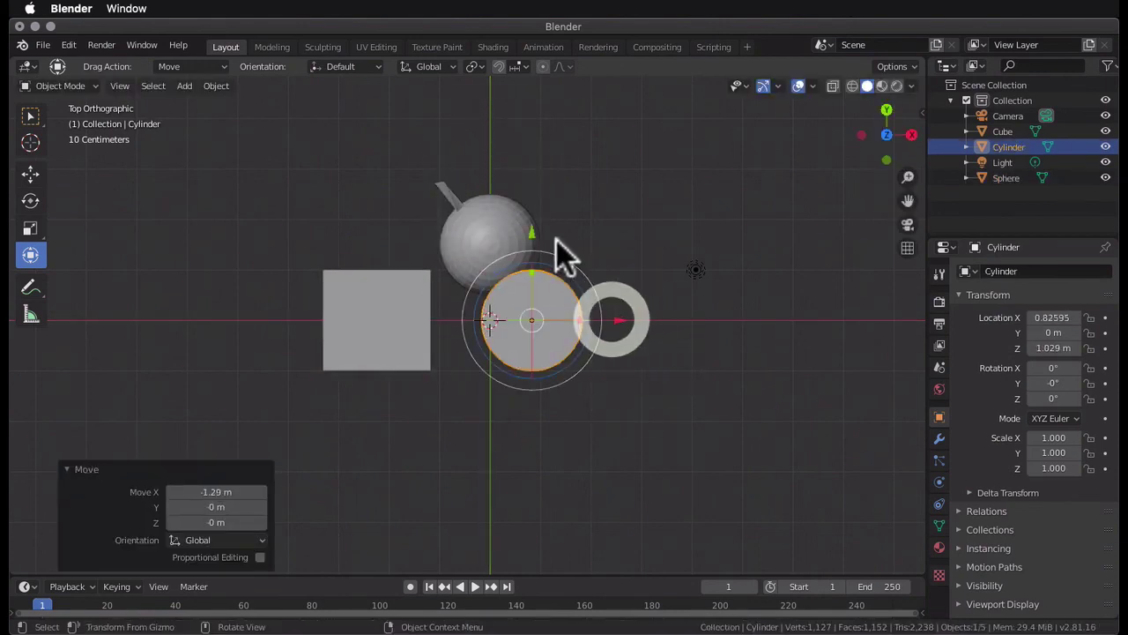
{"action": "left_click_drag", "start_coordinate": [532, 235], "coordinate": [534, 254]}
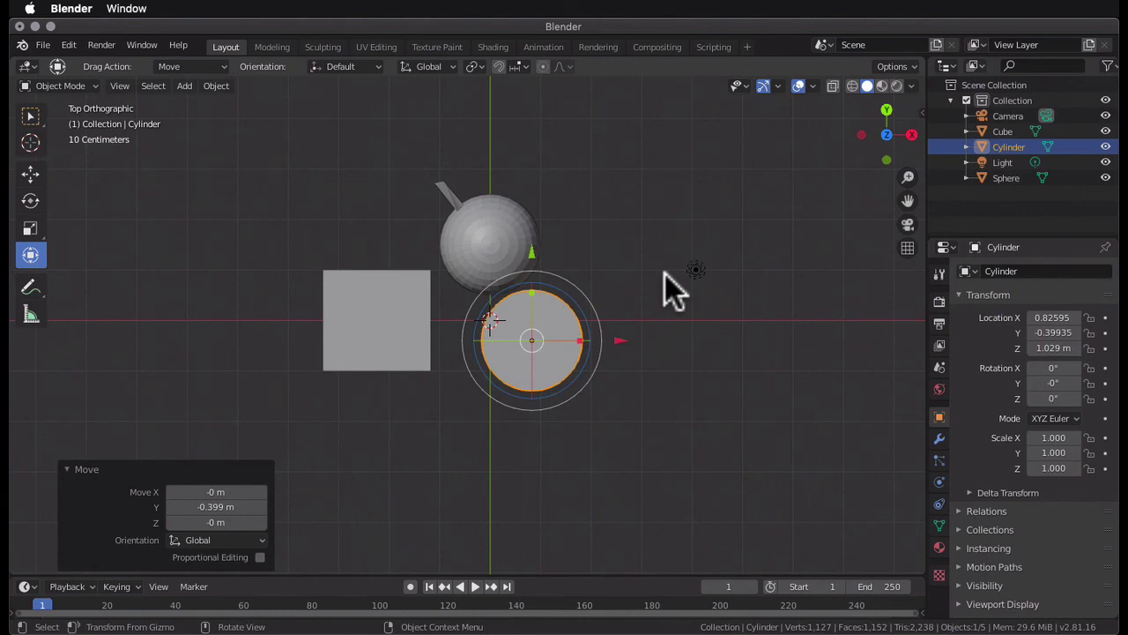
Look through the camera and move the cylinder about -2 m along Y, fine-tuning its X and Y position on the frame's left side
{"action": "key", "text": "KP_0"}
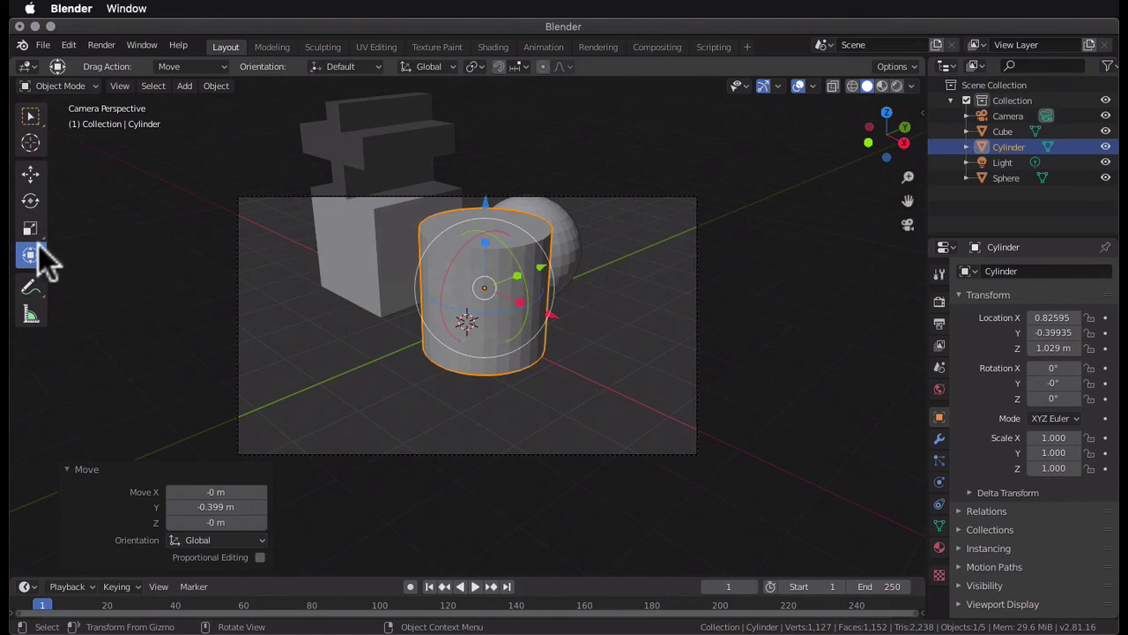
{"action": "left_click_drag", "start_coordinate": [539, 262], "coordinate": [438, 300]}
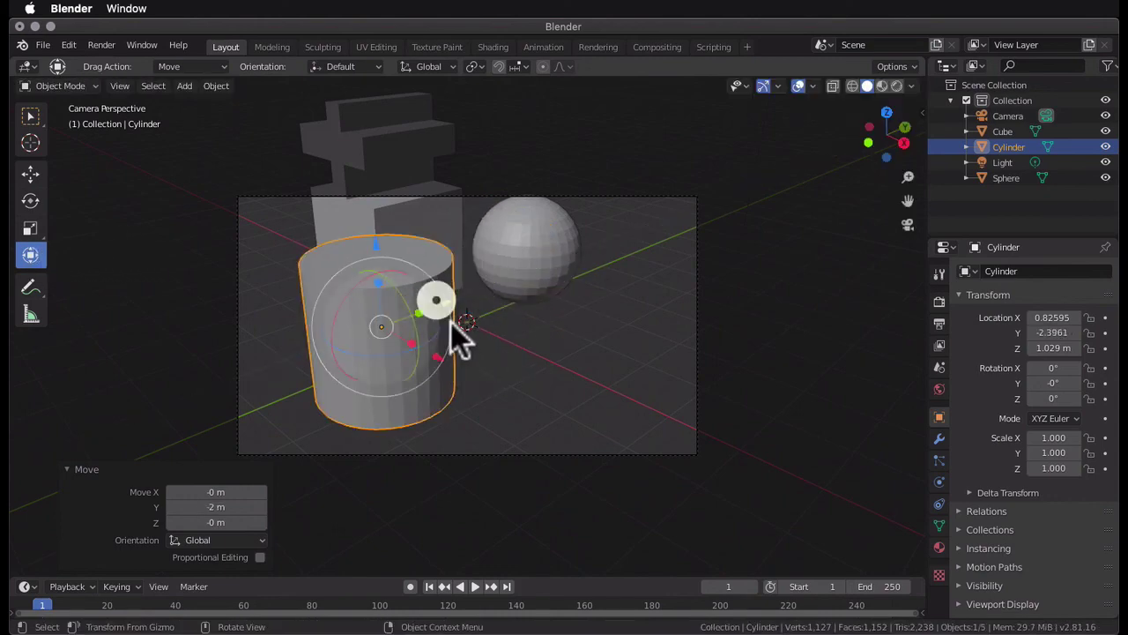
{"action": "left_click_drag", "start_coordinate": [438, 346], "coordinate": [453, 363]}
{"action": "left_click_drag", "start_coordinate": [462, 308], "coordinate": [439, 301]}
{"action": "left_click_drag", "start_coordinate": [439, 372], "coordinate": [415, 364]}
Move the sphere along Y and X to place it in the right half of the camera frame
{"action": "left_click", "coordinate": [527, 231]}
{"action": "left_click_drag", "start_coordinate": [618, 282], "coordinate": [701, 309]}
{"action": "left_click_drag", "start_coordinate": [651, 263], "coordinate": [599, 327]}
Move the cube about 1.84 m along X and -0.113 m along Y, between cylinder and sphere, and return to the Select tool
{"action": "left_click", "coordinate": [440, 221]}
{"action": "left_click_drag", "start_coordinate": [445, 261], "coordinate": [498, 300]}
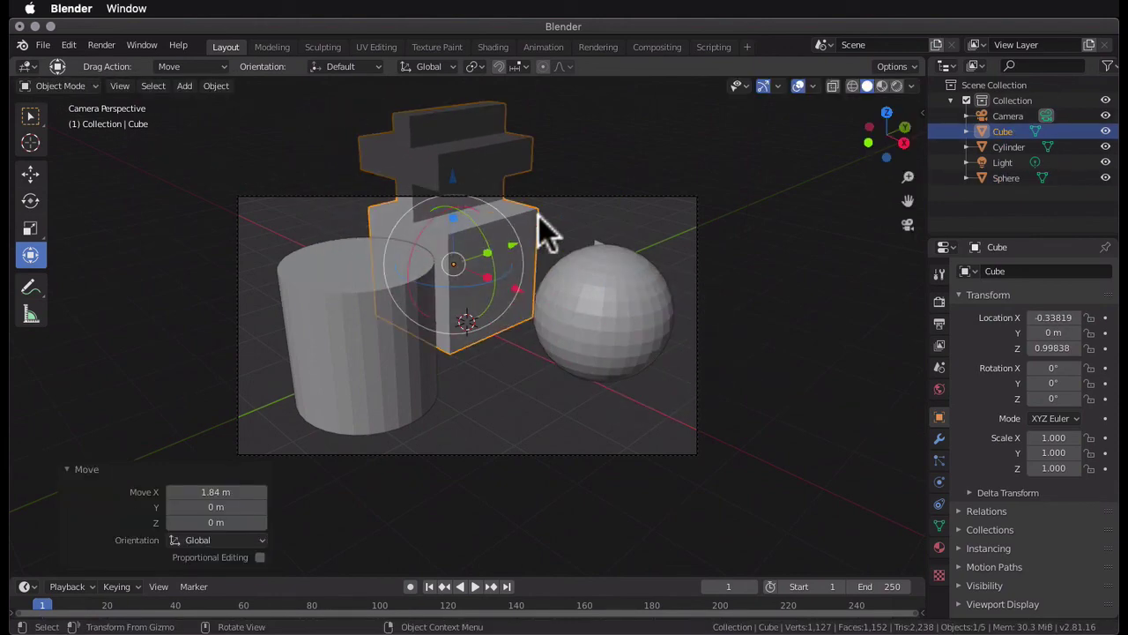
{"action": "left_click_drag", "start_coordinate": [512, 246], "coordinate": [503, 248]}
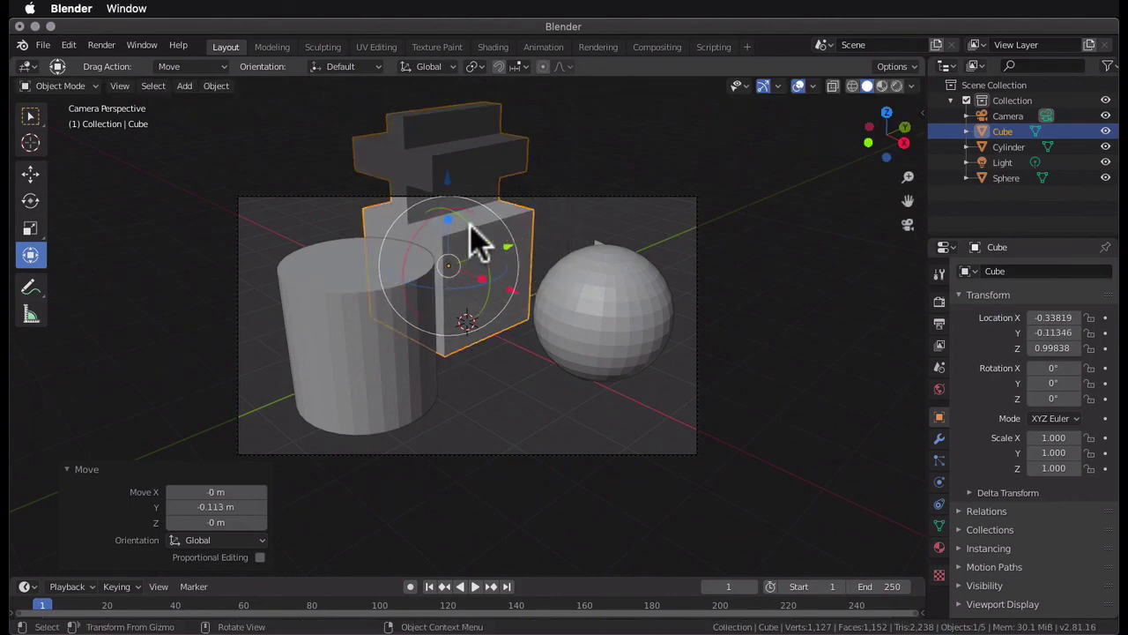
{"action": "left_click", "coordinate": [32, 115]}
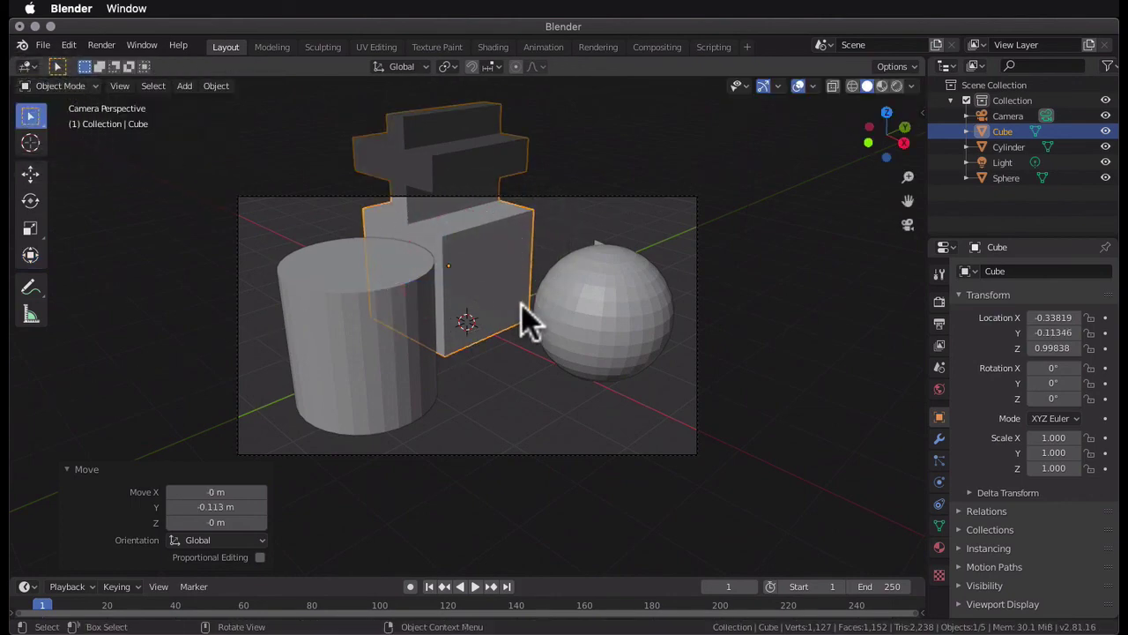